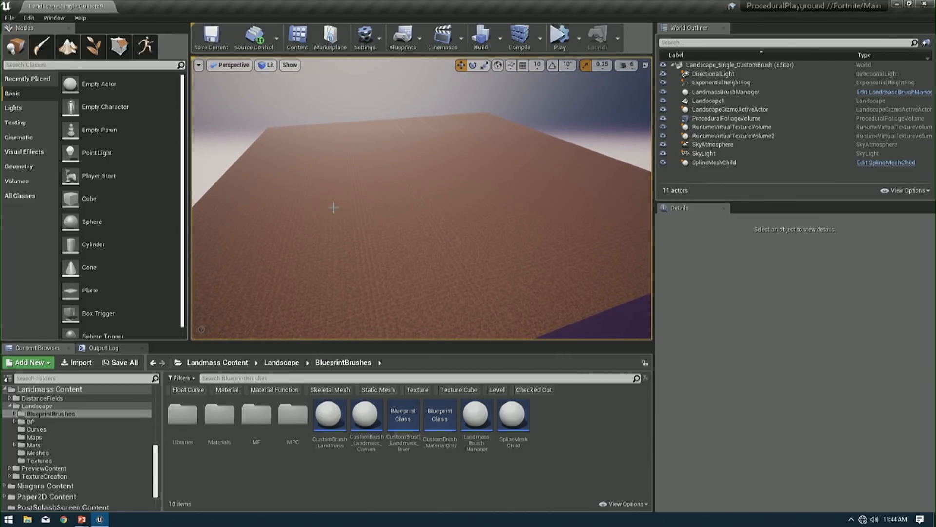
- Select the landscape and collapse its Information and LOD details to inspect the Enable Layer System setting
{"action": "left_click", "coordinate": [422, 204]}
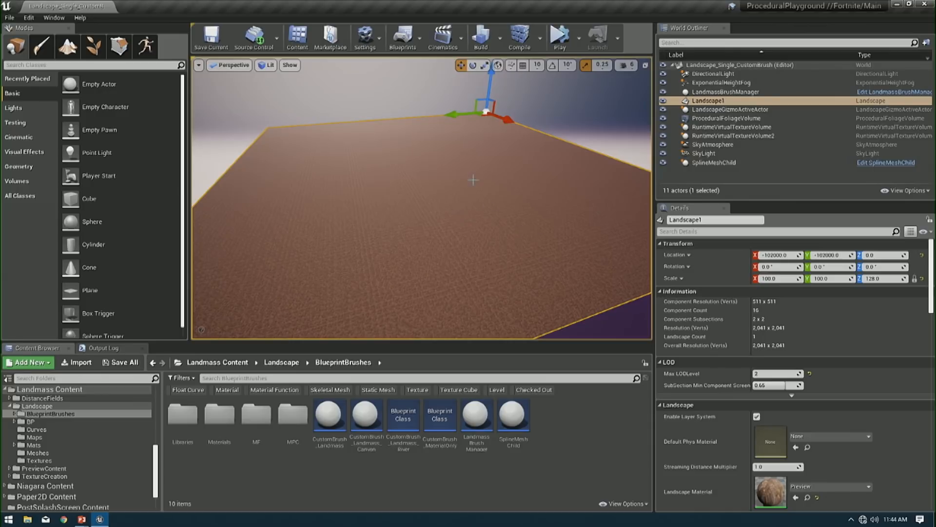
{"action": "left_click", "coordinate": [683, 291]}
{"action": "left_click", "coordinate": [690, 303]}
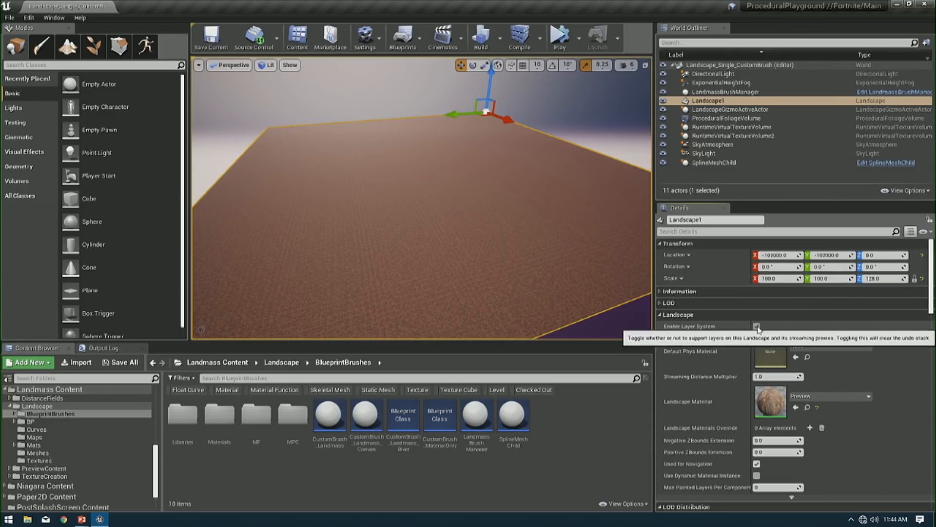
- Enter landscape editing, look over the Manage tools including New Landscape, and return to the Sculpt tools
{"action": "left_click", "coordinate": [67, 46]}
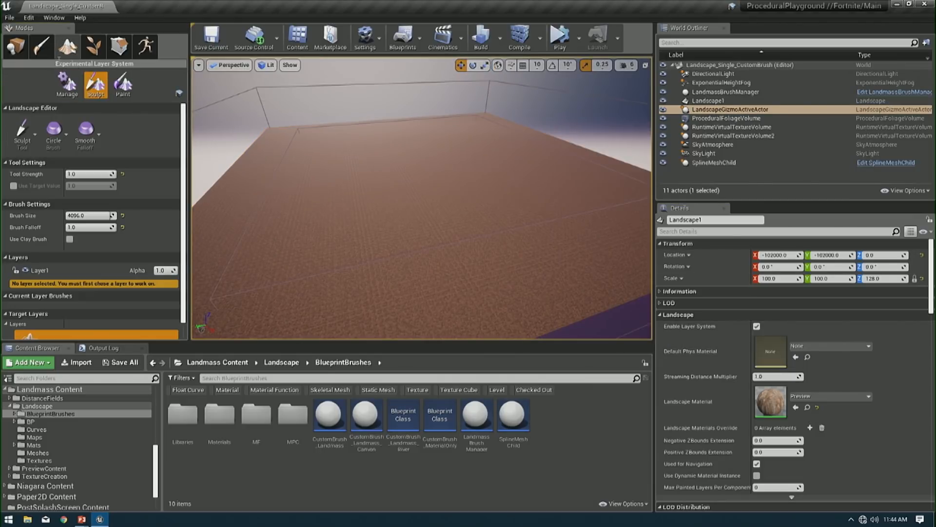
{"action": "left_click", "coordinate": [66, 84]}
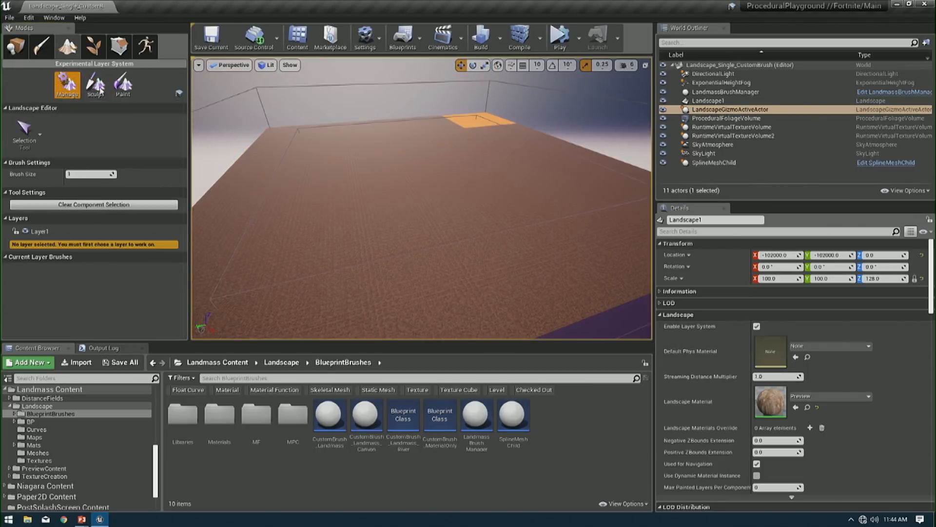
{"action": "left_click", "coordinate": [24, 130]}
{"action": "left_click", "coordinate": [47, 173]}
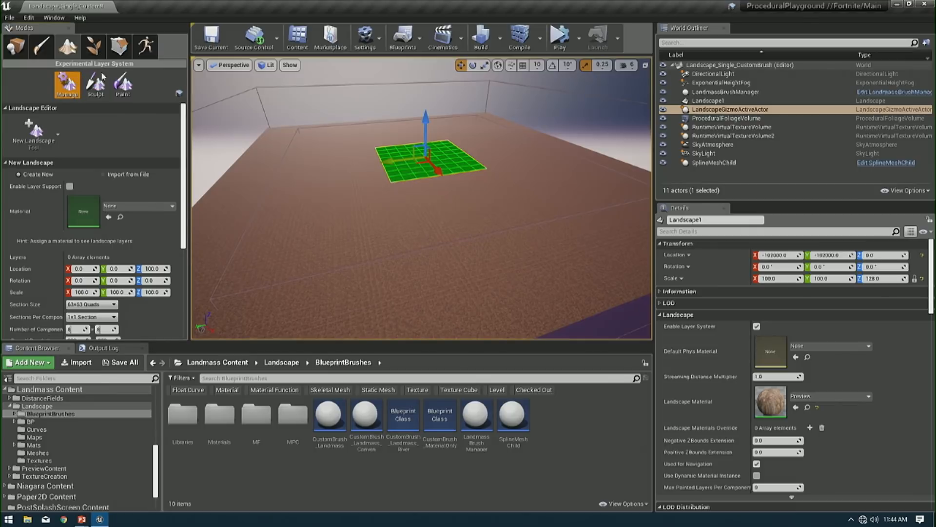
{"action": "left_click", "coordinate": [96, 83]}
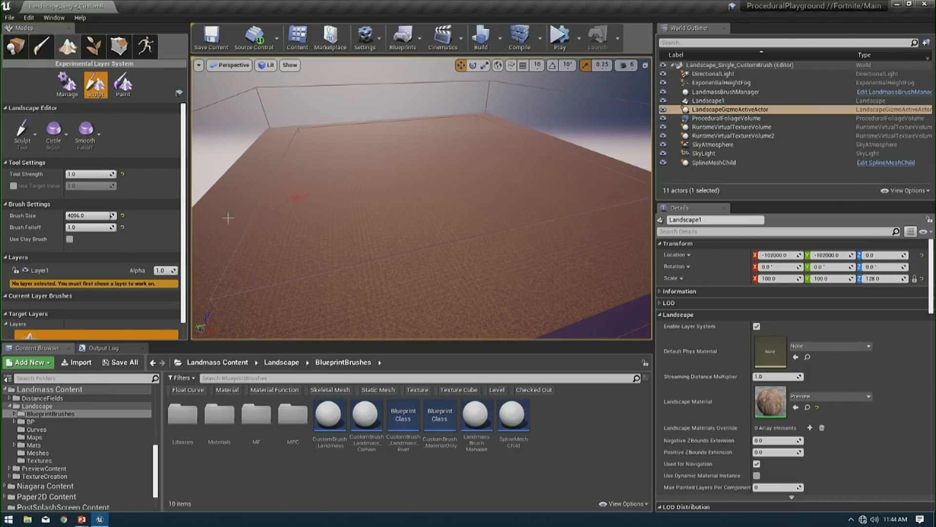
- Enlarge the viewport by shrinking the content browser and make Layer1 the active landscape layer
{"action": "left_click_drag", "start_coordinate": [162, 341], "coordinate": [163, 464]}
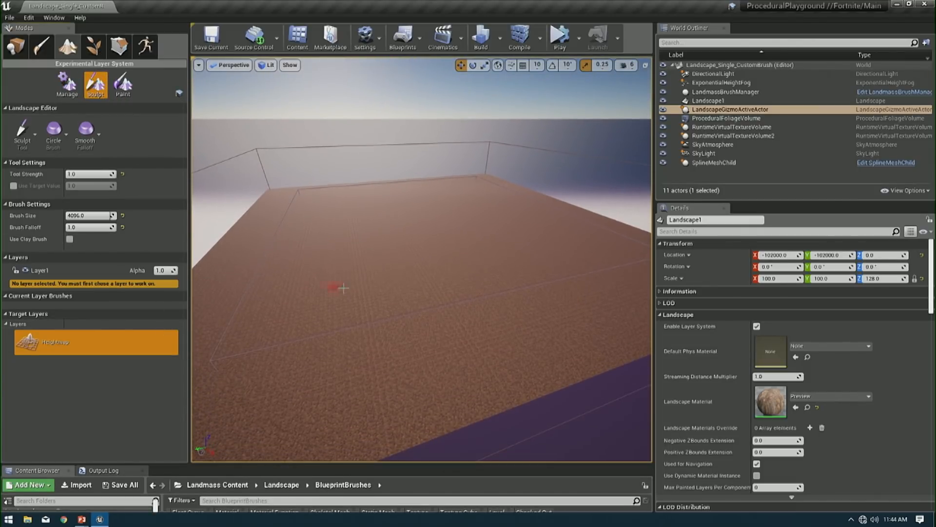
{"action": "key", "text": "w"}
{"action": "right_click_drag", "start_coordinate": [373, 268], "coordinate": [397, 285]}
{"action": "key", "text": "a"}
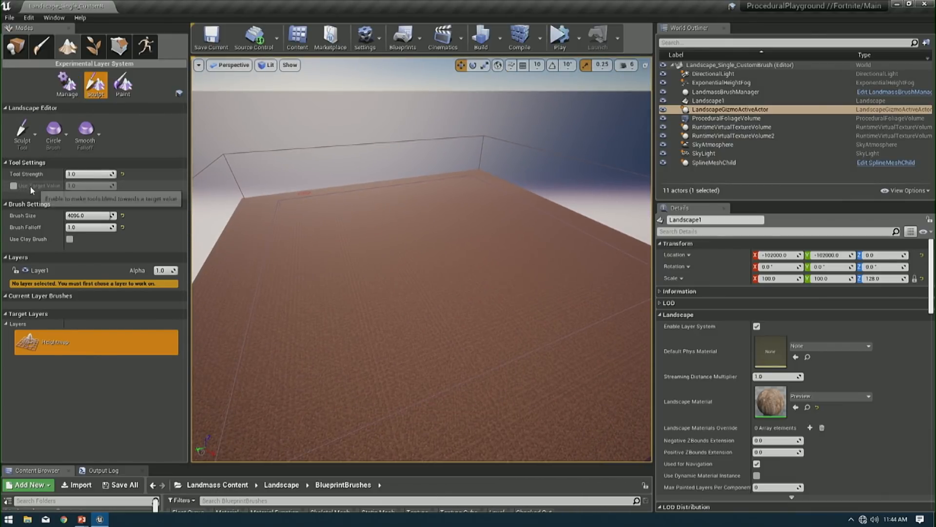
{"action": "left_click", "coordinate": [5, 258]}
{"action": "left_click", "coordinate": [5, 257]}
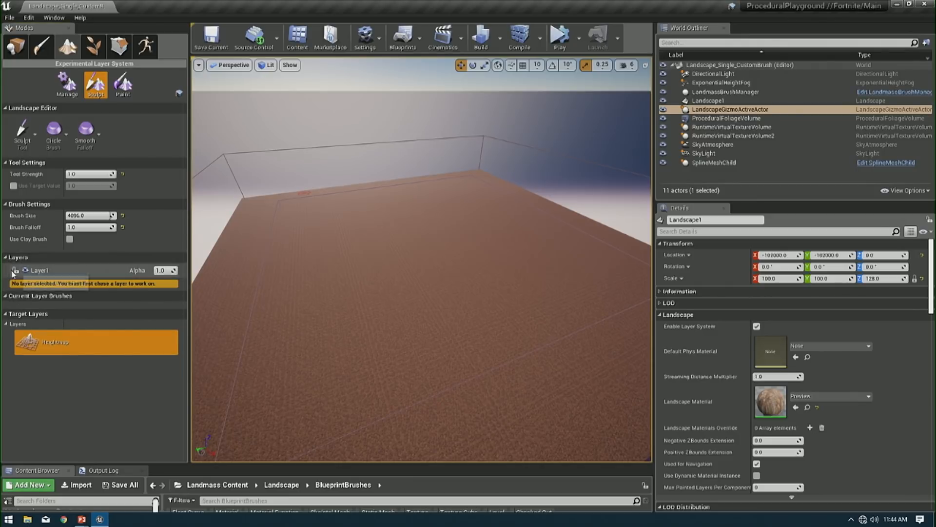
{"action": "left_click", "coordinate": [56, 273]}
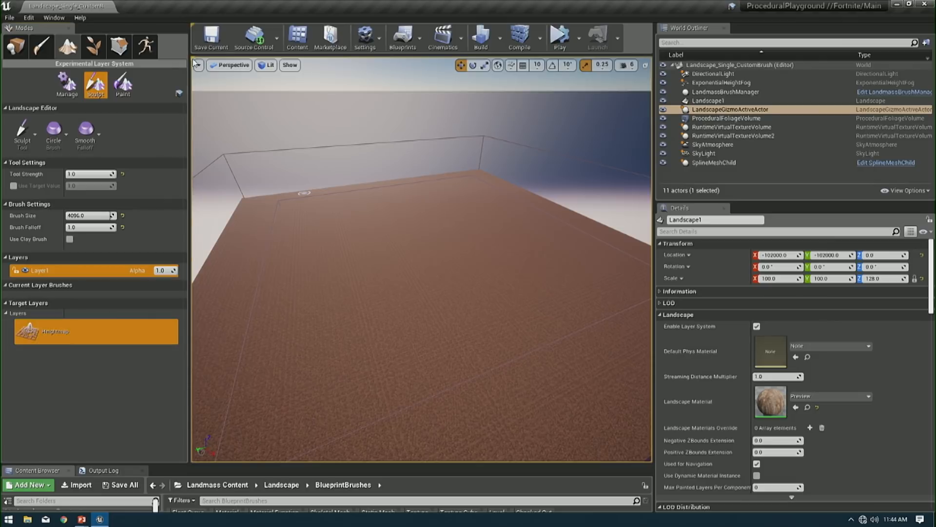
- Compare the Paint tools with the Sculpt tools, then create a second landscape layer while sculpting
{"action": "left_click", "coordinate": [123, 85]}
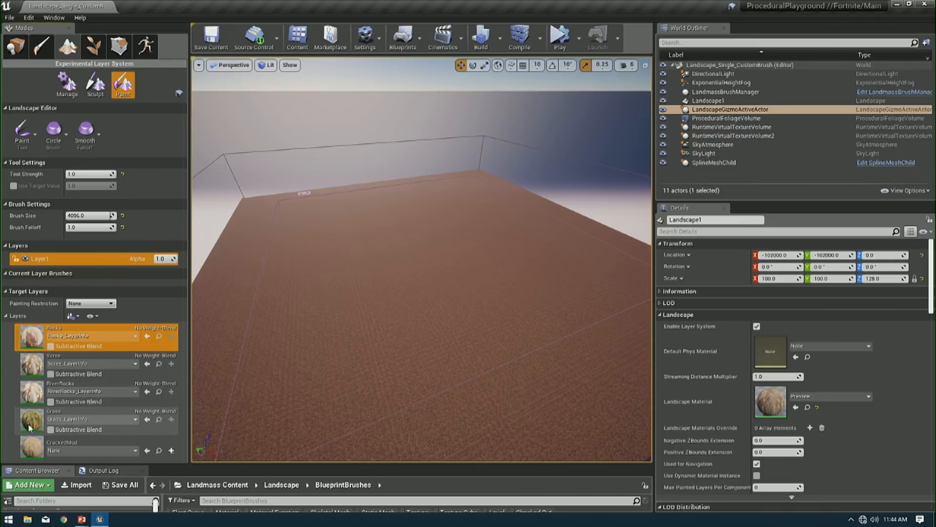
{"action": "left_click", "coordinate": [95, 85]}
{"action": "right_click", "coordinate": [57, 269]}
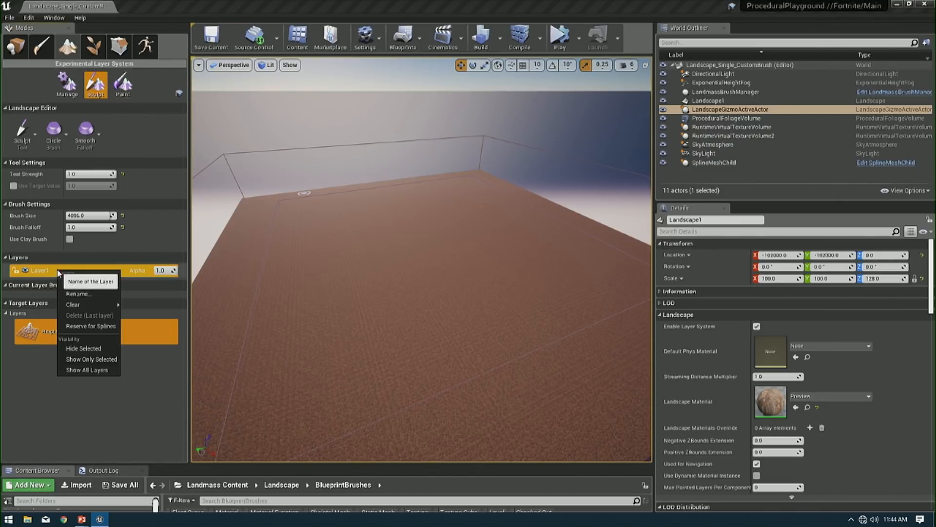
{"action": "left_click", "coordinate": [88, 282]}
- Sculpt a short winding ridge on Layer1 near the middle of the landscape with the Sculpt tool
{"action": "left_click", "coordinate": [42, 270]}
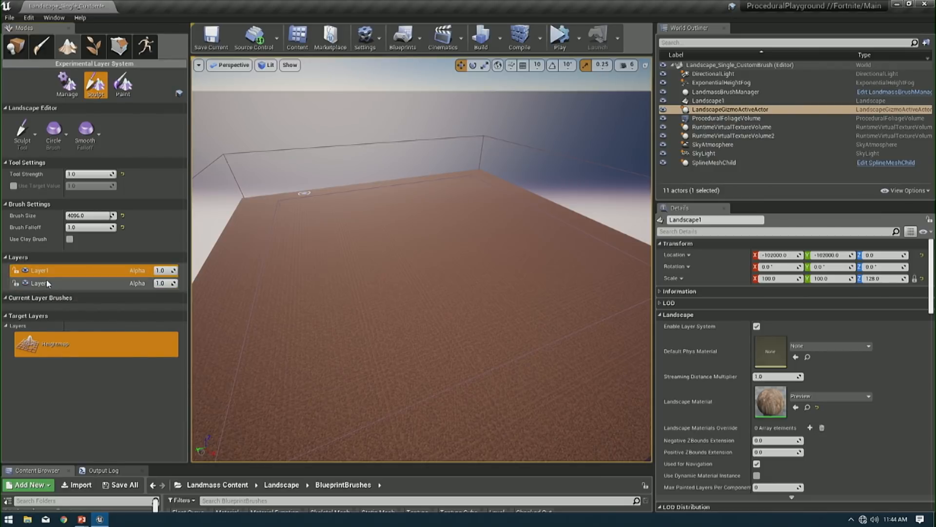
{"action": "left_click", "coordinate": [28, 130]}
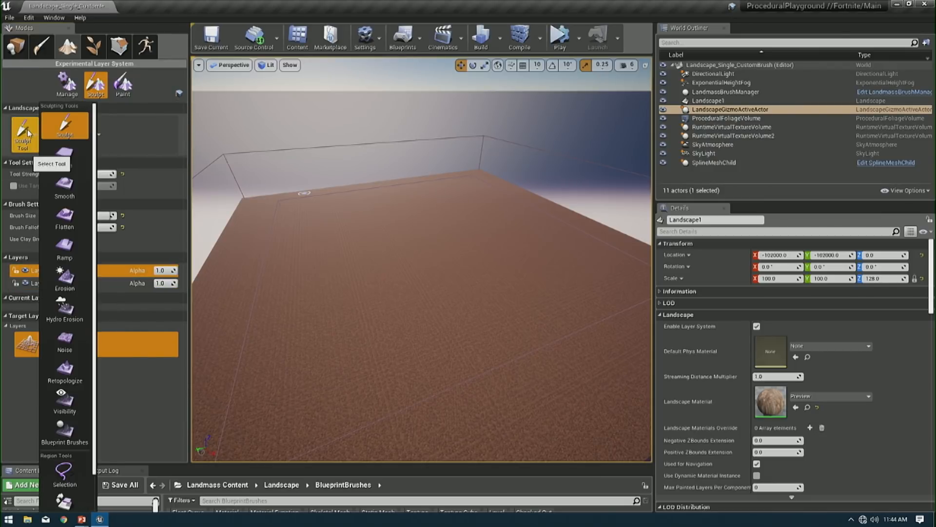
{"action": "right_click_drag", "start_coordinate": [314, 261], "coordinate": [304, 266]}
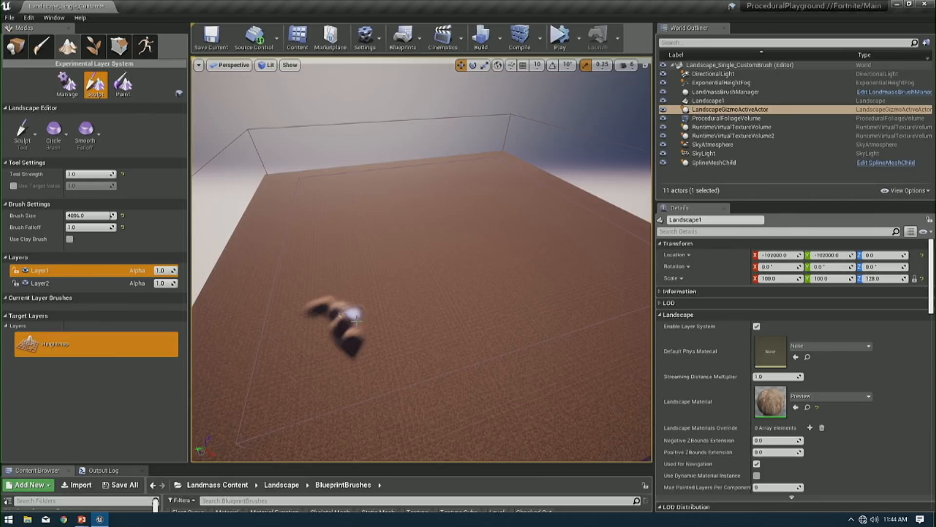
- Spread the Layer1 ridge into a broad plateau using the Flatten tool with a brush size of 15000
{"action": "left_click", "coordinate": [24, 131]}
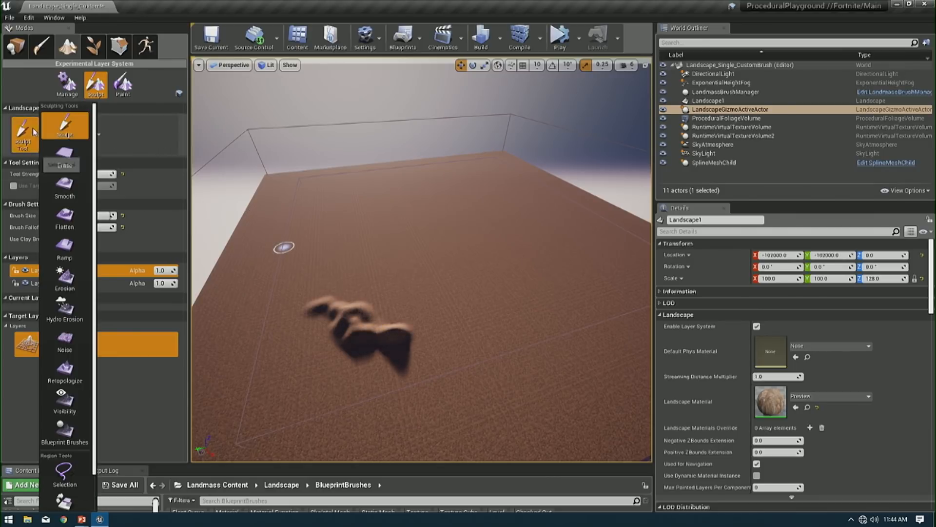
{"action": "left_click", "coordinate": [63, 219]}
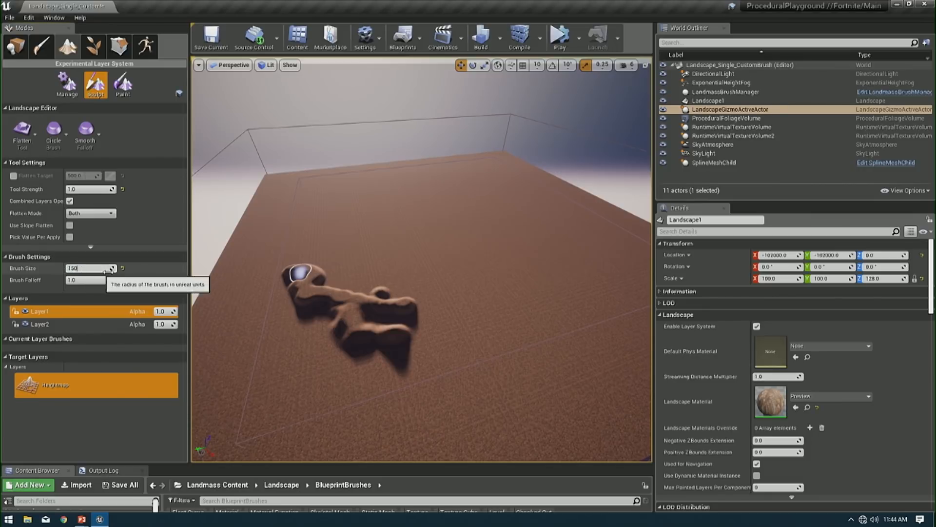
{"action": "left_click", "coordinate": [90, 269]}
{"action": "type", "text": "15000.0"}
{"action": "mouse_move", "coordinate": [271, 294]}
{"action": "left_mouse_down"}
{"action": "mouse_move", "coordinate": [376, 299]}
{"action": "mouse_move", "coordinate": [382, 272]}
{"action": "mouse_move", "coordinate": [335, 261]}
{"action": "mouse_move", "coordinate": [469, 235]}
{"action": "mouse_move", "coordinate": [387, 314]}
{"action": "mouse_move", "coordinate": [464, 255]}
{"action": "mouse_move", "coordinate": [340, 233]}
{"action": "mouse_move", "coordinate": [328, 255]}
{"action": "mouse_move", "coordinate": [359, 334]}
{"action": "mouse_move", "coordinate": [514, 324]}
{"action": "mouse_move", "coordinate": [459, 226]}
{"action": "mouse_move", "coordinate": [369, 232]}
{"action": "mouse_move", "coordinate": [454, 224]}
{"action": "mouse_move", "coordinate": [486, 248]}
{"action": "mouse_move", "coordinate": [495, 236]}
{"action": "left_mouse_up"}
{"action": "right_click", "coordinate": [378, 247]}
{"action": "right_click_drag", "start_coordinate": [359, 254], "coordinate": [378, 269]}
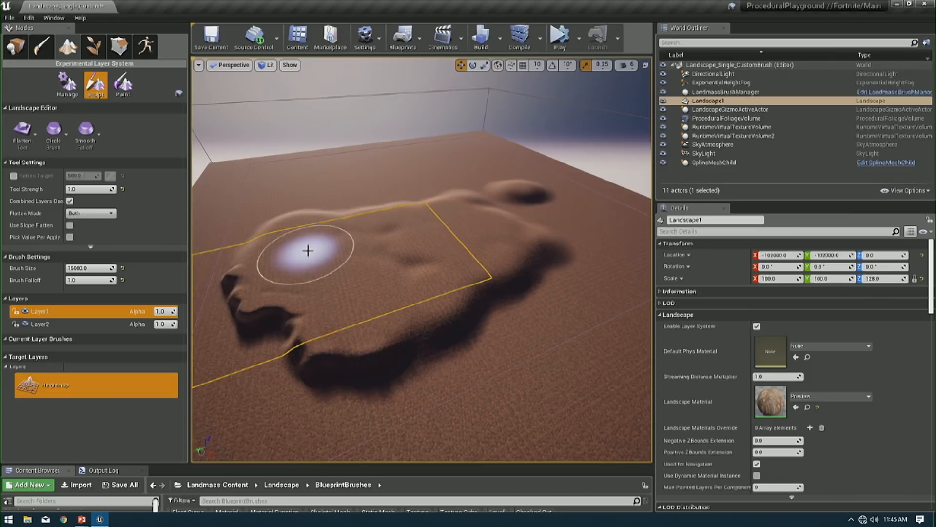
- Carve elongated depressions into the plateau on Layer2 with the Sculpt tool
{"action": "left_click", "coordinate": [45, 324]}
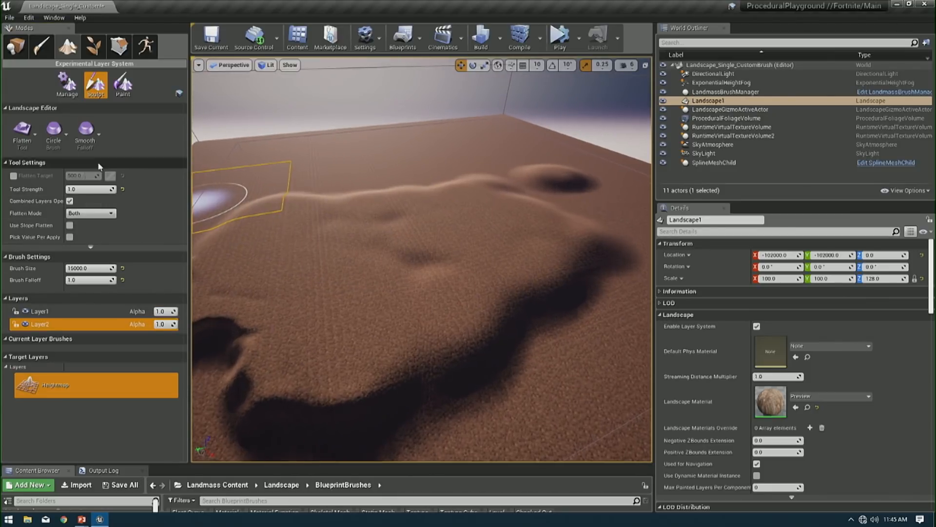
{"action": "left_click", "coordinate": [27, 140]}
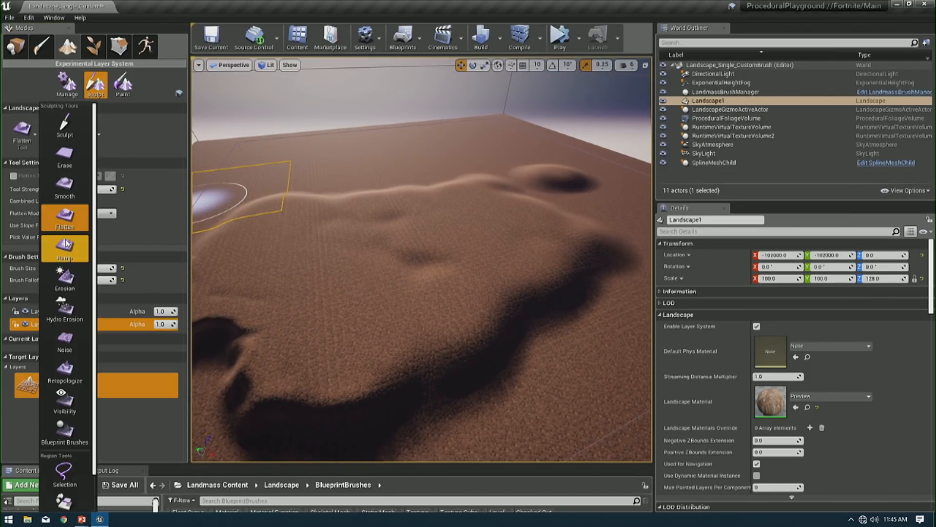
{"action": "left_click", "coordinate": [64, 125]}
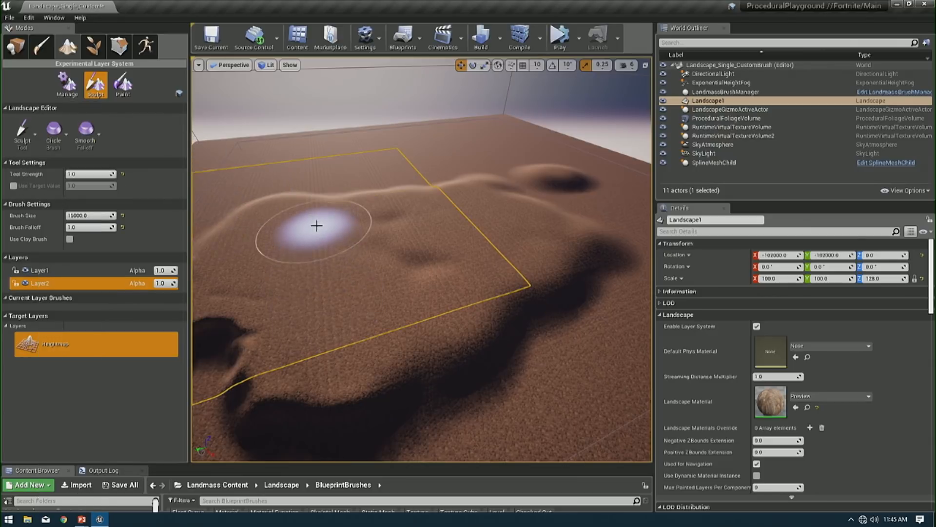
{"action": "mouse_move", "coordinate": [316, 224]}
{"action": "left_mouse_down", "text": "shift"}
{"action": "mouse_move", "coordinate": [485, 278]}
{"action": "mouse_move", "coordinate": [394, 236]}
{"action": "left_mouse_up", "text": "shift"}
{"action": "key", "text": "s"}
{"action": "right_click_drag", "start_coordinate": [394, 236], "coordinate": [394, 236]}
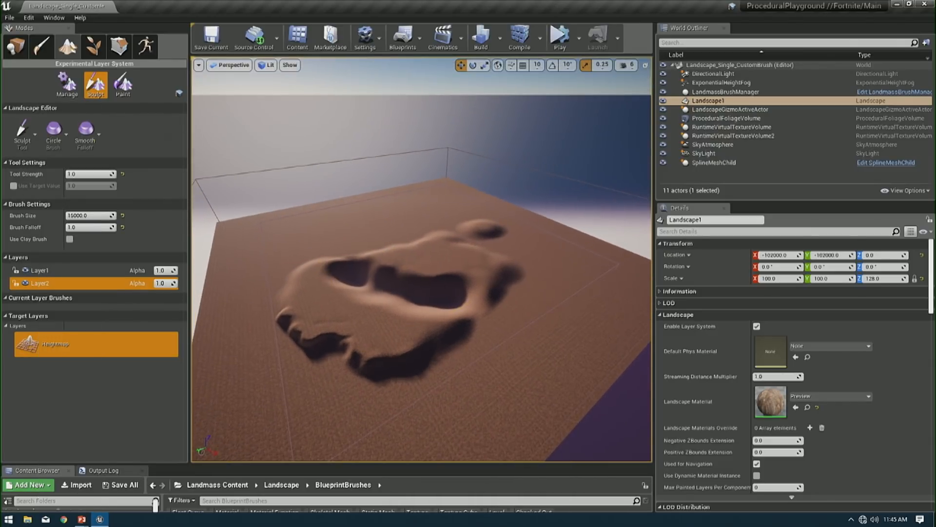
- Toggle Layer2's visibility off and on and show Layer1 again to compare what each layer contributes
{"action": "left_click", "coordinate": [26, 283]}
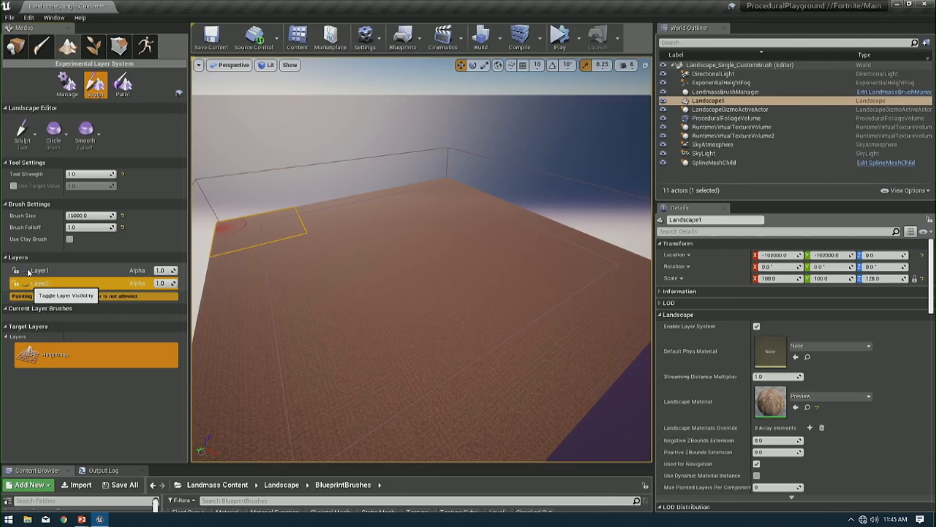
{"action": "left_click", "coordinate": [26, 283]}
{"action": "left_click", "coordinate": [26, 271]}
- Try Layer2's alpha at 0.5 and 0 repeatedly to preview how strongly its depressions blend in
{"action": "left_click", "coordinate": [168, 283]}
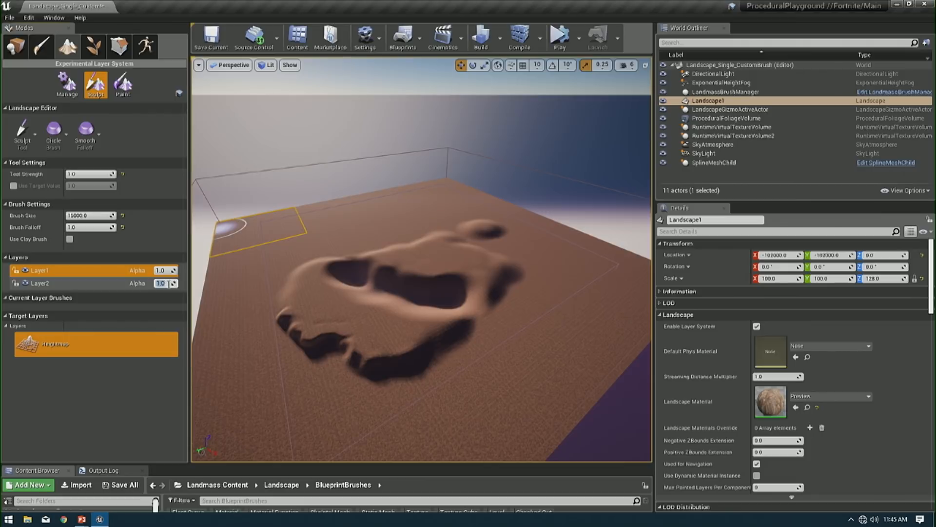
{"action": "type", "text": "0.5"}
{"action": "key", "text": "Return"}
{"action": "type", "text": "0"}
{"action": "key", "text": "Return"}
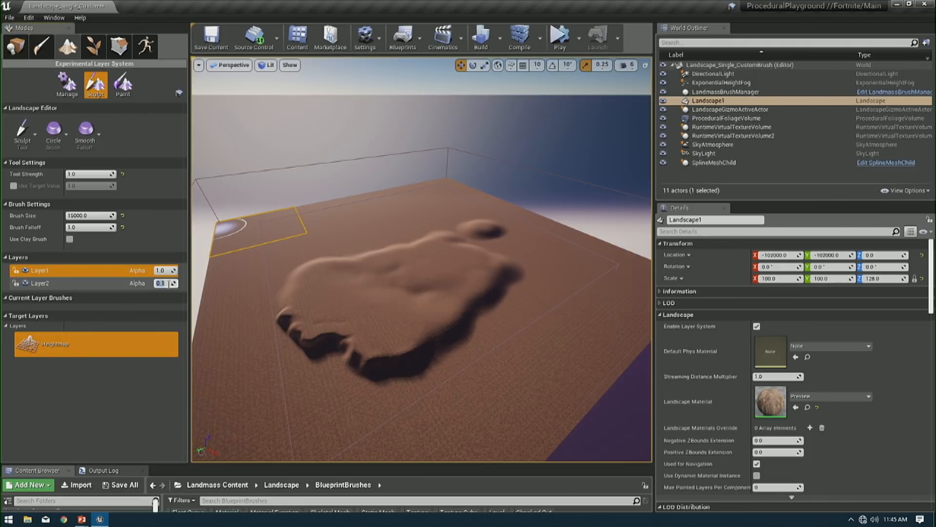
{"action": "type", "text": "0.5"}
{"action": "key", "text": "Return"}
{"action": "type", "text": "0"}
{"action": "key", "text": "Return"}
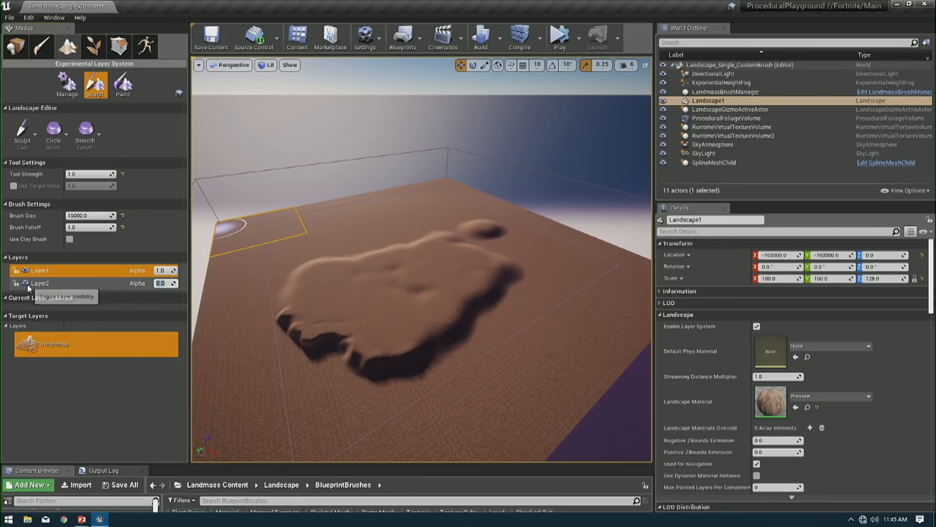
- Move Layer2 above Layer1 in the layer order and lower Layer1's alpha to about 0.9
{"action": "left_click_drag", "start_coordinate": [29, 287], "coordinate": [49, 271]}
{"action": "left_click_drag", "start_coordinate": [168, 283], "coordinate": [163, 283]}
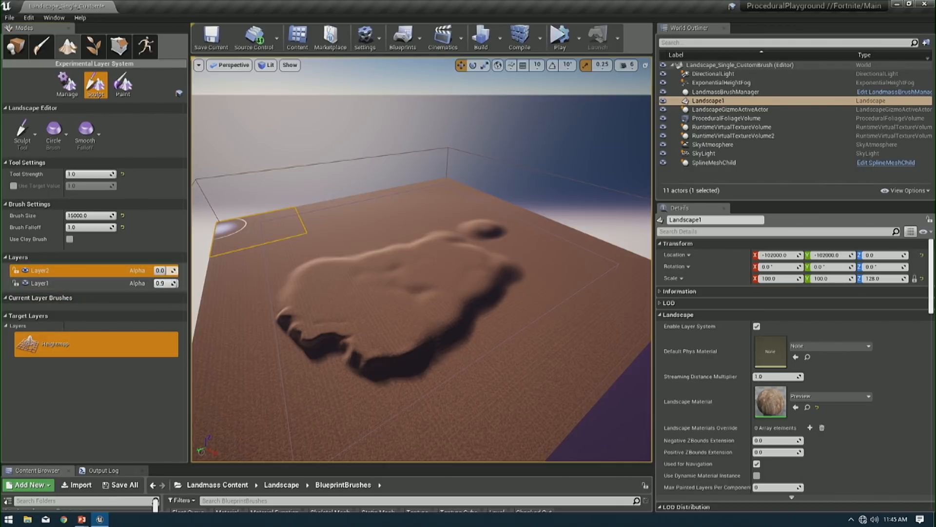
- Set Layer2's alpha to 1 and move it back below Layer1
{"action": "left_click", "coordinate": [169, 271]}
{"action": "type", "text": "1"}
{"action": "key", "text": "Return"}
{"action": "left_click_drag", "start_coordinate": [39, 273], "coordinate": [44, 289]}
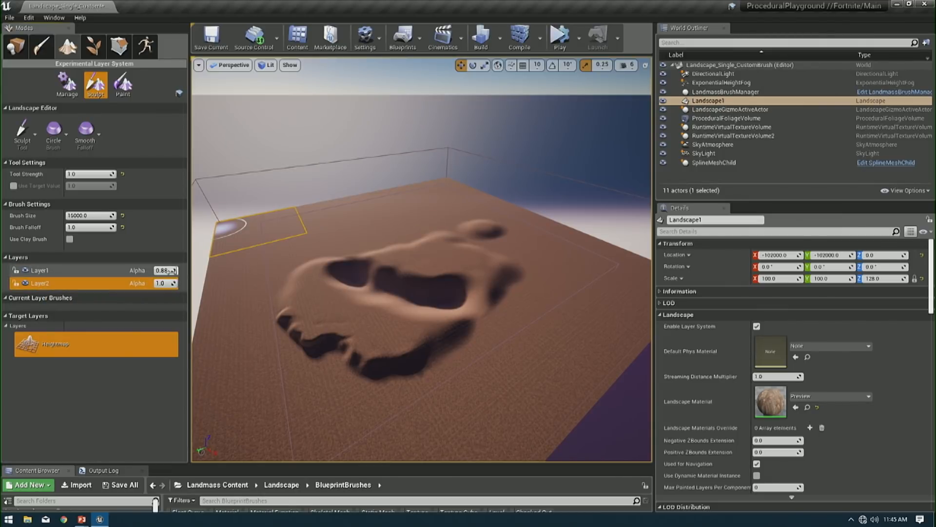
- Switch to the landscape Paint tools and reorder the layers so Layer2 sits above Layer1
{"action": "right_click", "coordinate": [48, 285]}
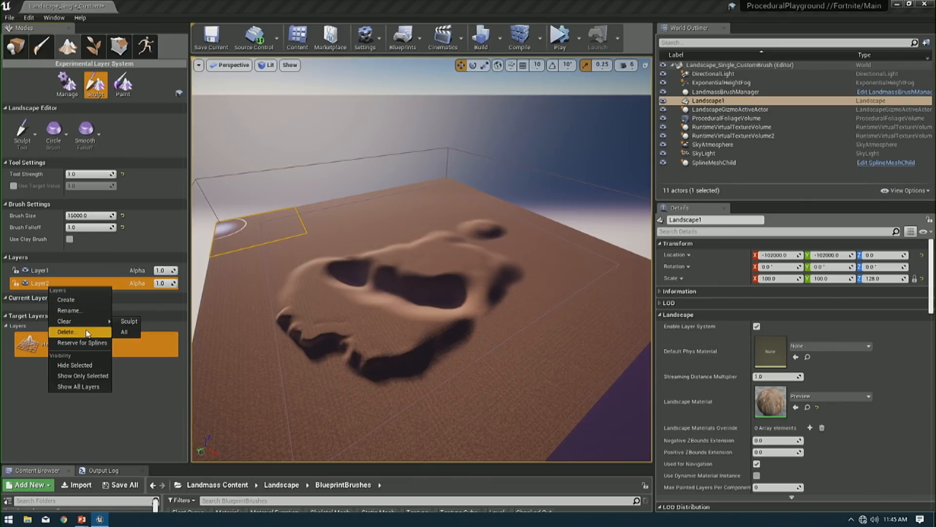
{"action": "left_click", "coordinate": [128, 83]}
{"action": "left_click", "coordinate": [129, 86]}
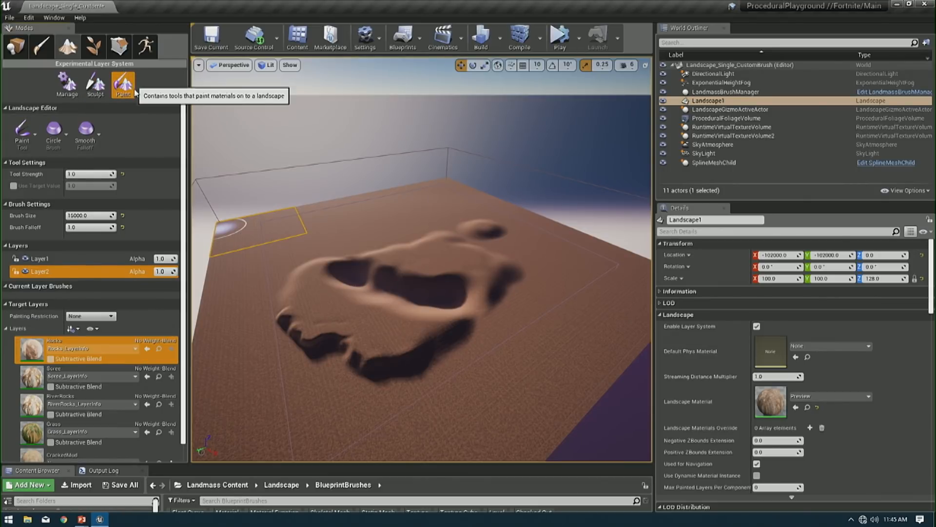
{"action": "scroll", "coordinate": [61, 265], "scroll_direction": "down", "scroll_amount": 1}
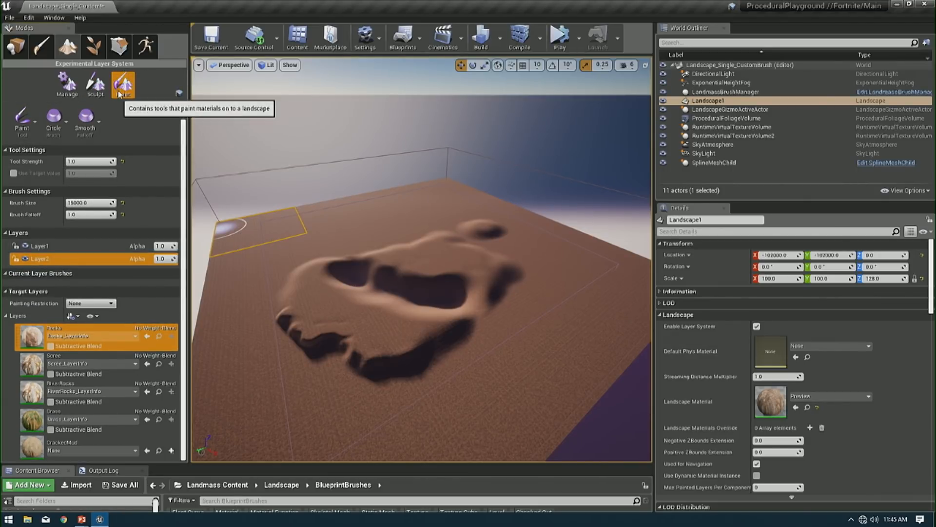
{"action": "left_click_drag", "start_coordinate": [10, 259], "coordinate": [54, 245]}
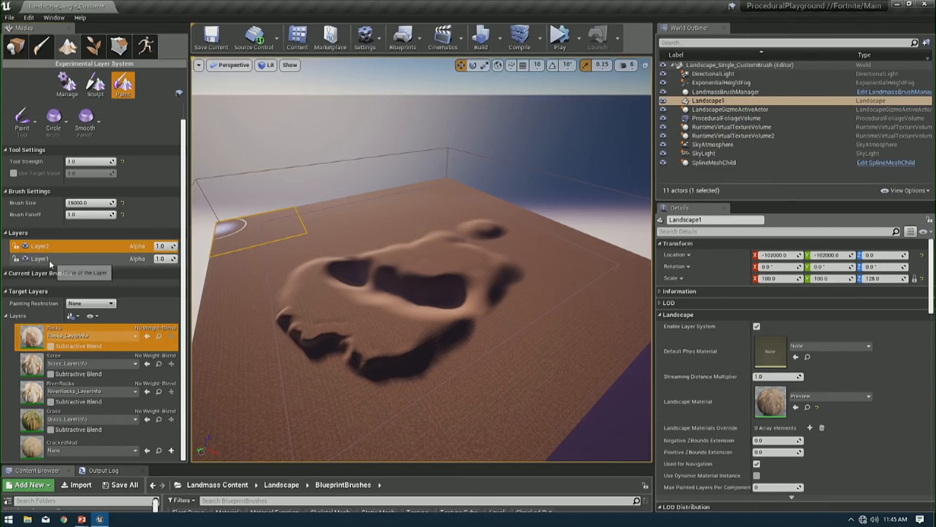
{"action": "left_click", "coordinate": [51, 248]}
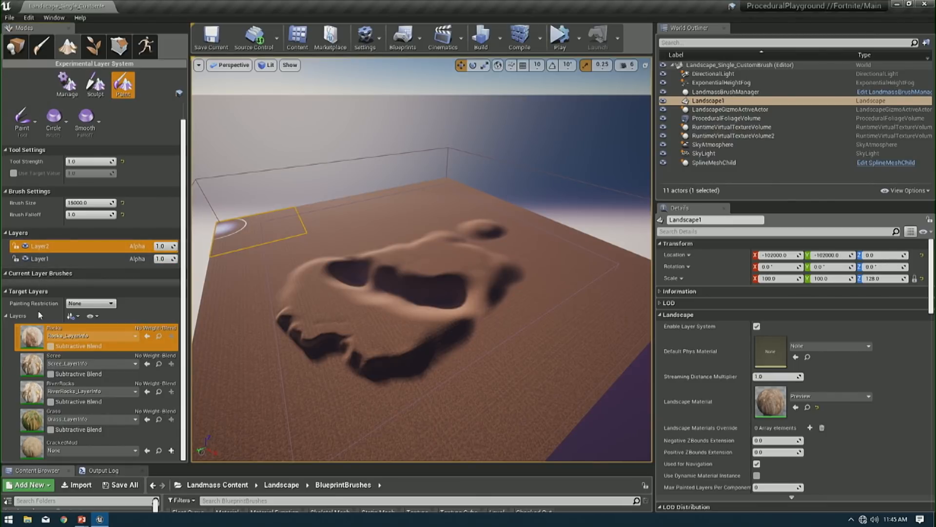
- Paint a patch of the Rocks material on Layer1 beside the plateau's near edge
{"action": "left_click", "coordinate": [51, 259]}
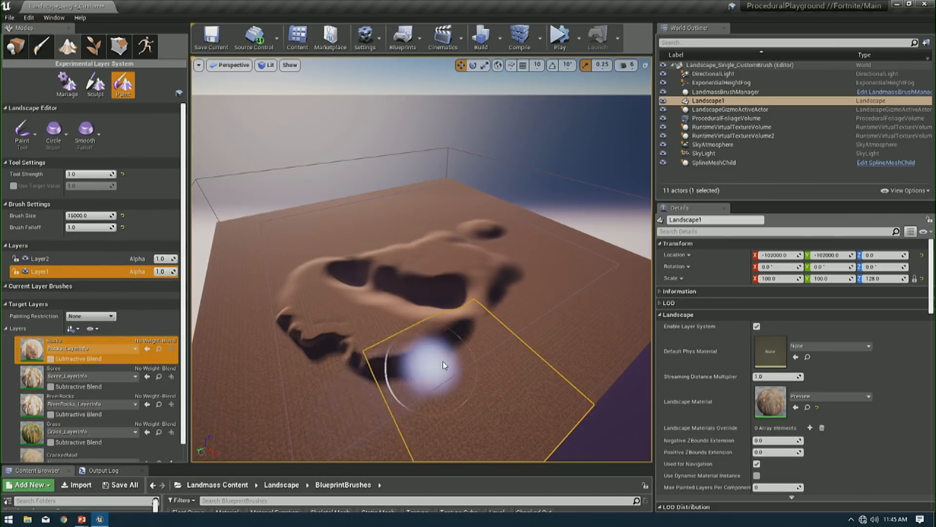
{"action": "right_click_drag", "start_coordinate": [444, 365], "coordinate": [425, 385]}
{"action": "left_click", "coordinate": [374, 375]}
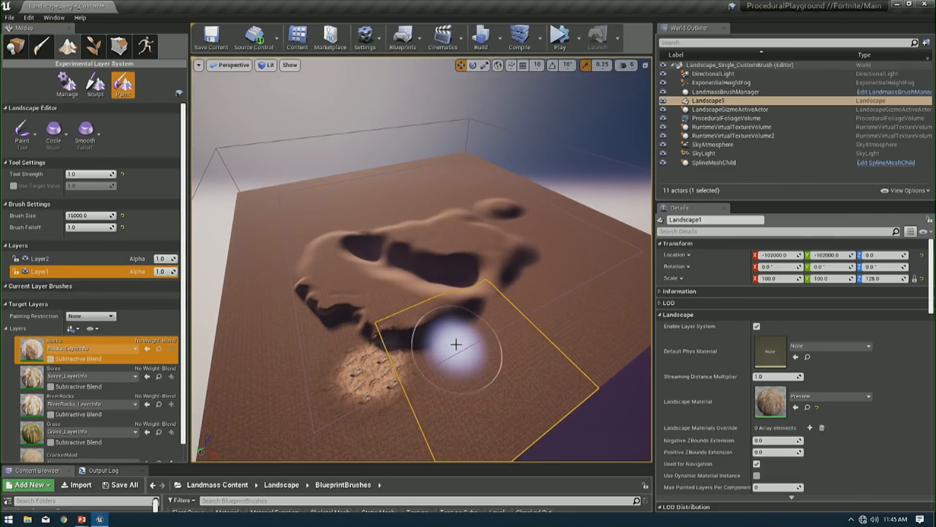
- Paint a patch of the Rocks material on Layer2 beside the first patch and toggle Layer2's visibility off and back on
{"action": "left_click", "coordinate": [25, 272]}
{"action": "left_click", "coordinate": [58, 261]}
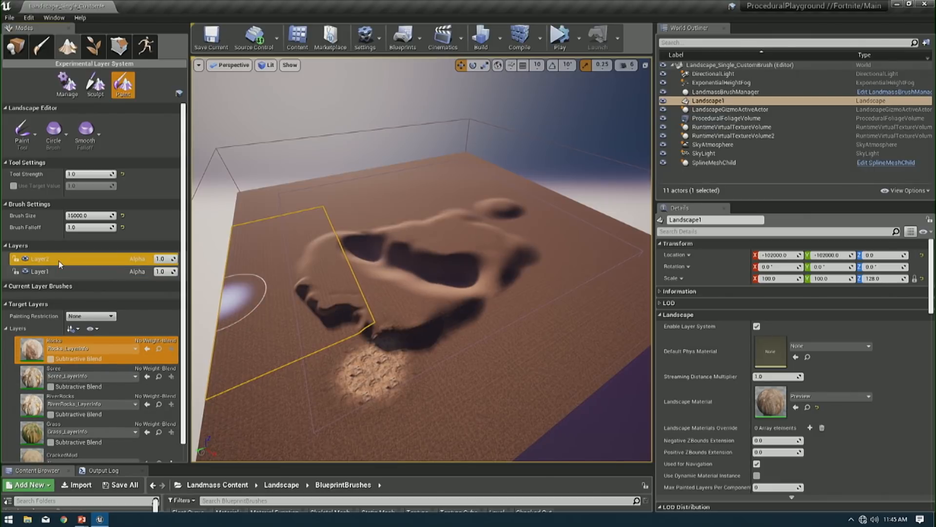
{"action": "left_click", "coordinate": [307, 334]}
{"action": "left_click", "coordinate": [25, 259]}
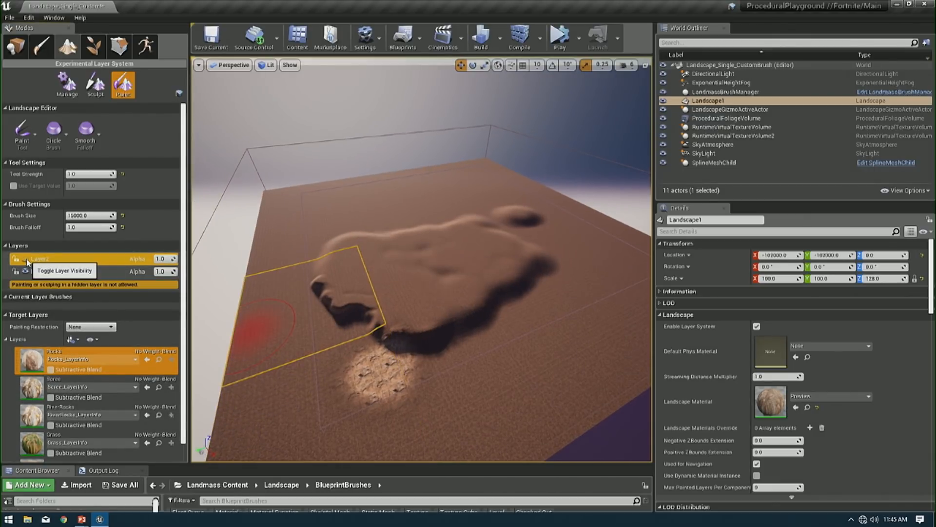
{"action": "left_click", "coordinate": [25, 259]}
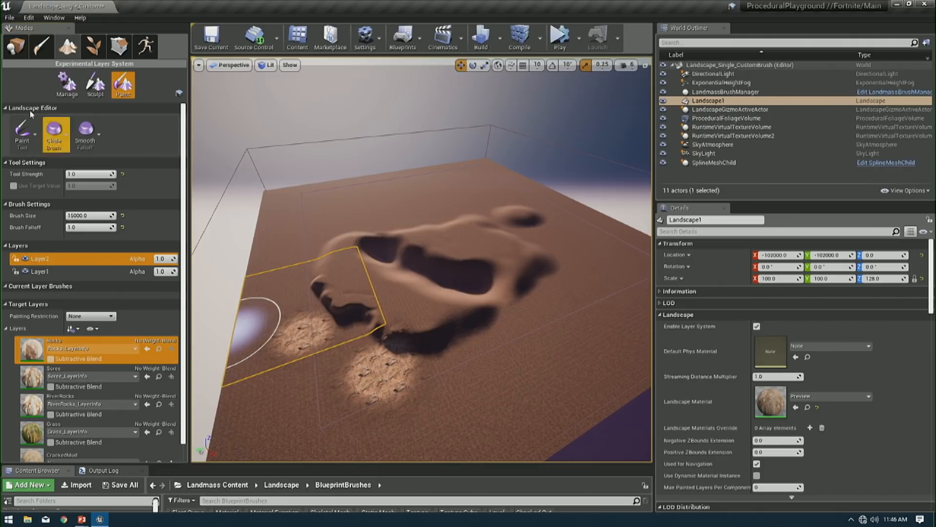
- Delete Layer2 from the landscape's layer stack
{"action": "right_click", "coordinate": [51, 259]}
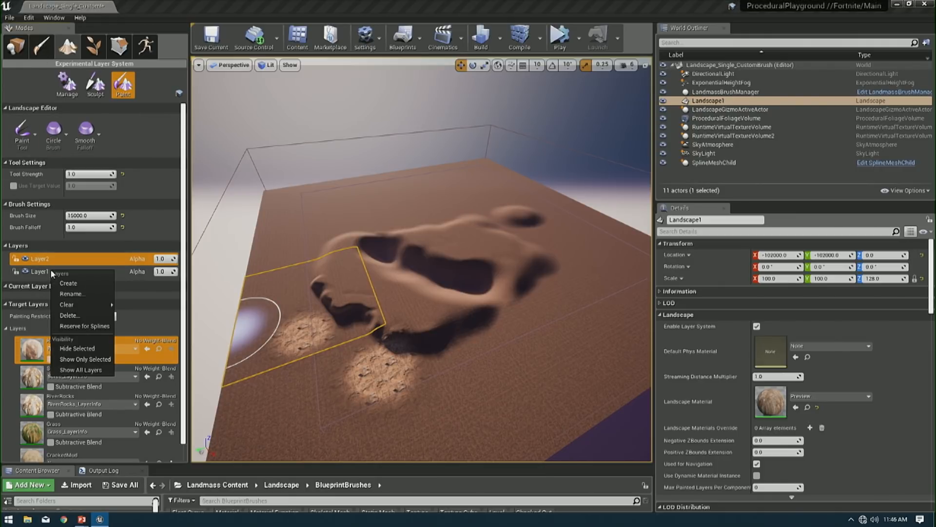
{"action": "left_click", "coordinate": [89, 303]}
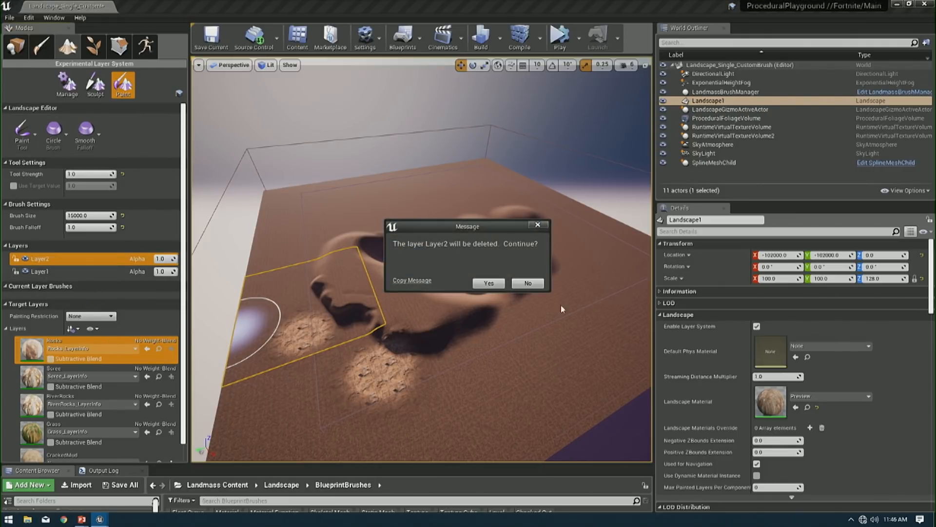
{"action": "left_click", "coordinate": [489, 284]}
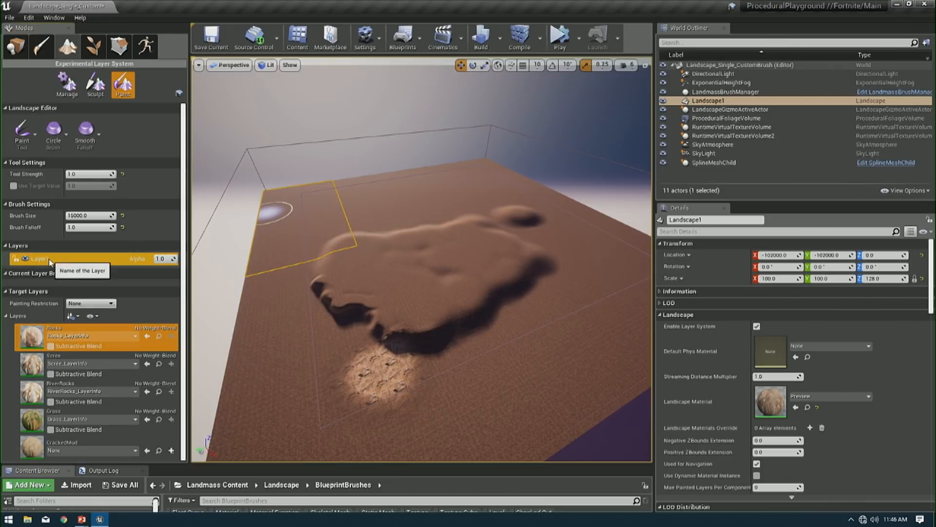
- Clear the painted Rocks target layer on Layer1
{"action": "right_click", "coordinate": [50, 260]}
{"action": "right_click", "coordinate": [28, 344]}
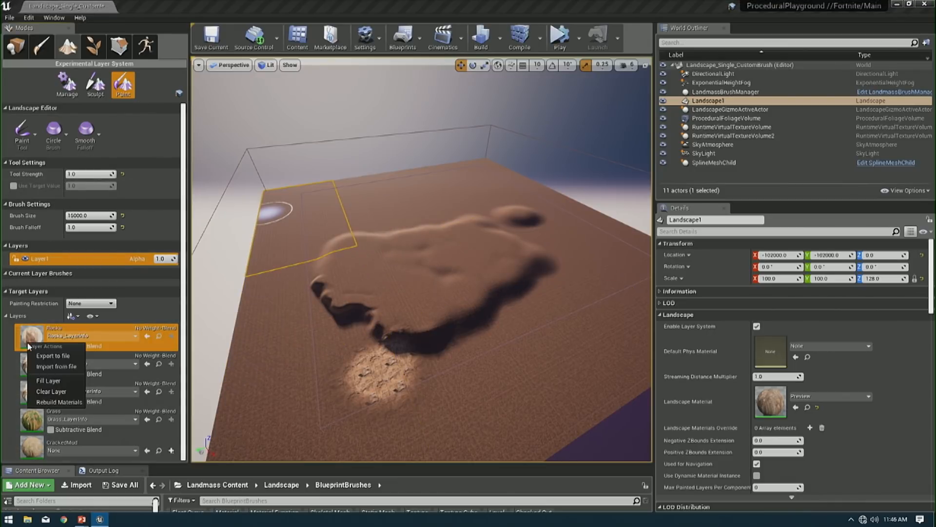
{"action": "left_click", "coordinate": [51, 391]}
- Switch to the Sculpt tools and clear all content from Layer1
{"action": "left_click", "coordinate": [98, 86]}
{"action": "right_click", "coordinate": [58, 340]}
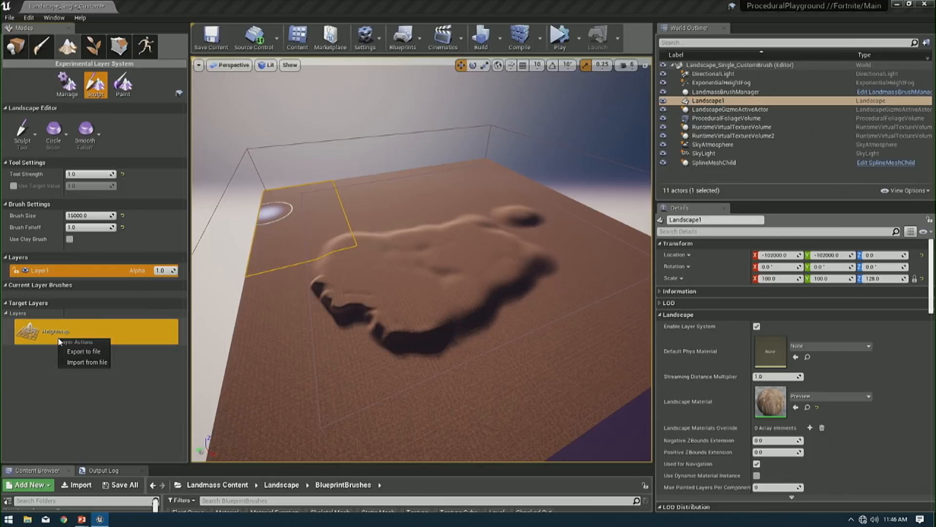
{"action": "right_click", "coordinate": [121, 267]}
{"action": "mouse_move", "coordinate": [142, 309]}
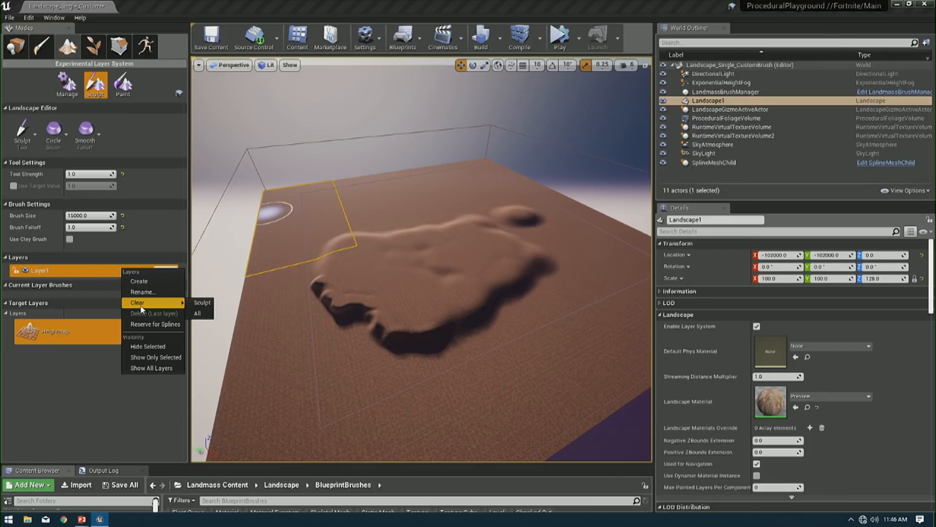
{"action": "left_click", "coordinate": [205, 315]}
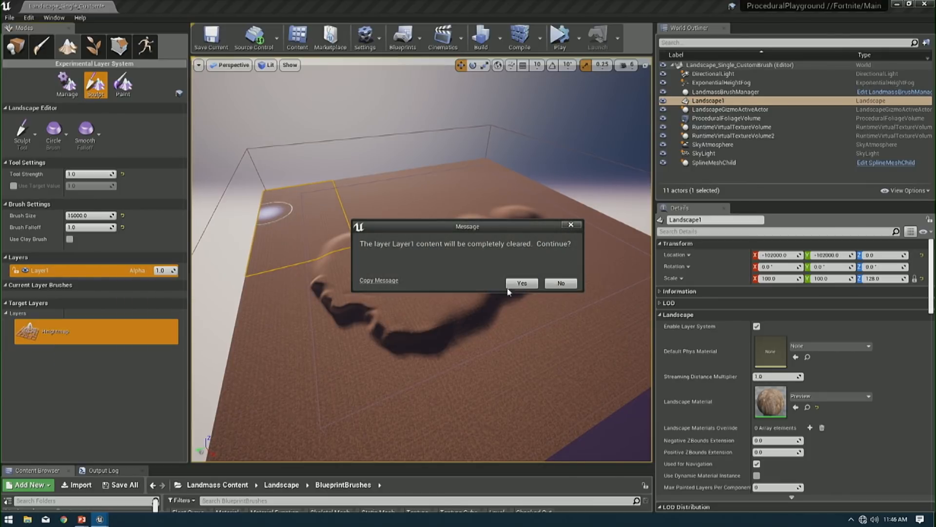
{"action": "left_click", "coordinate": [521, 283]}
{"action": "right_click", "coordinate": [89, 271]}
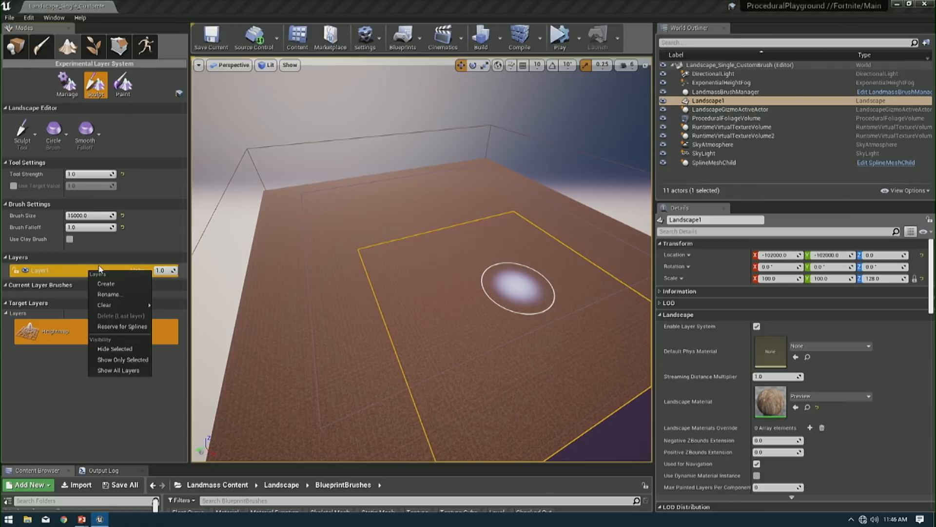
{"action": "mouse_move", "coordinate": [113, 304]}
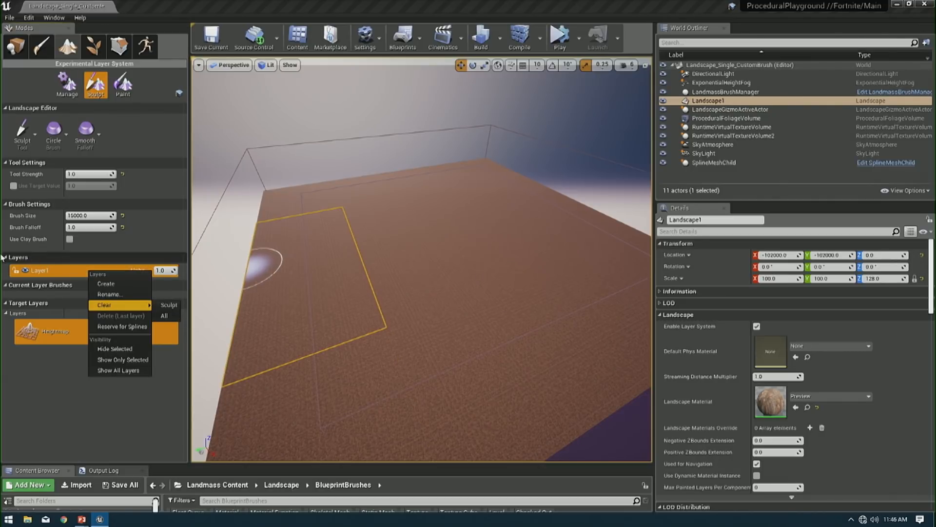
{"action": "right_click", "coordinate": [43, 272]}
{"action": "right_click", "coordinate": [43, 272]}
{"action": "left_click", "coordinate": [42, 272]}
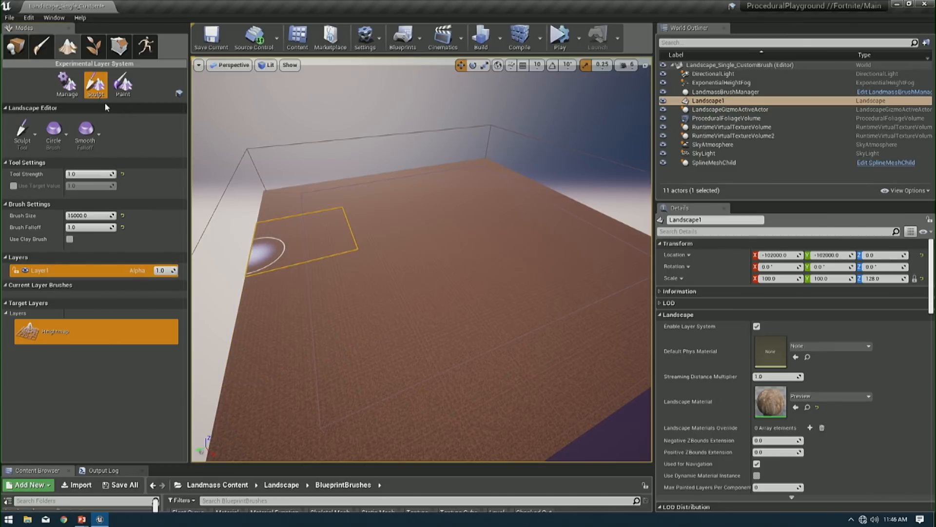
- Activate the Blueprint Brushes tool as the landscape sculpting tool
{"action": "left_click", "coordinate": [18, 137]}
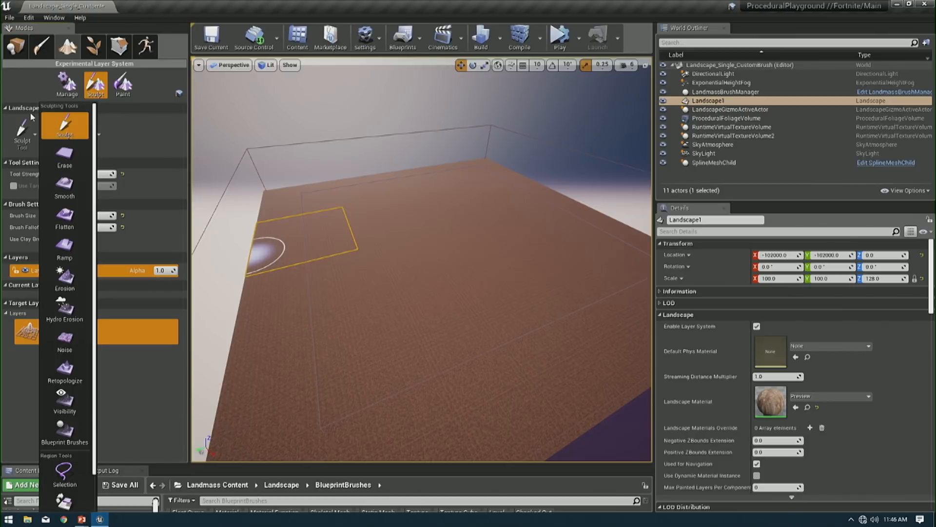
{"action": "left_click", "coordinate": [28, 417]}
{"action": "left_click", "coordinate": [26, 132]}
{"action": "left_click", "coordinate": [87, 436]}
{"action": "left_click", "coordinate": [39, 128]}
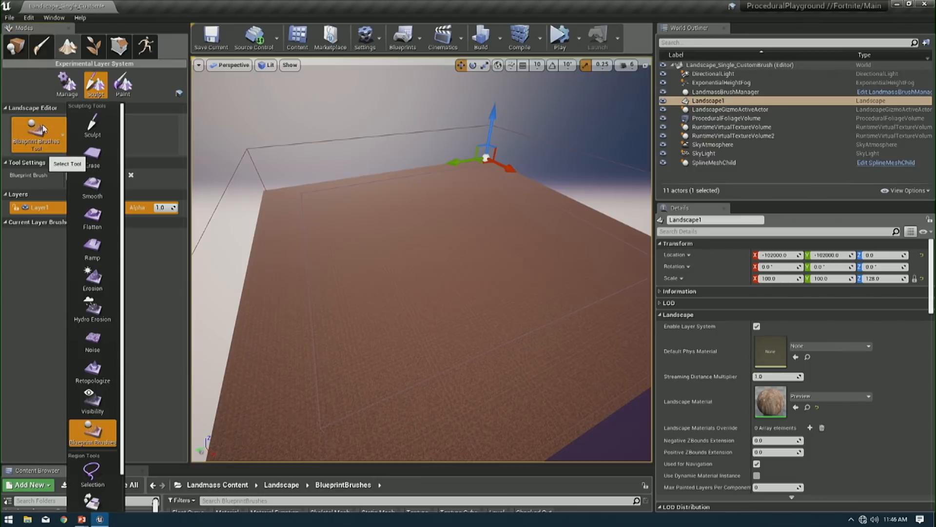
{"action": "left_click", "coordinate": [129, 86]}
{"action": "left_click", "coordinate": [95, 84]}
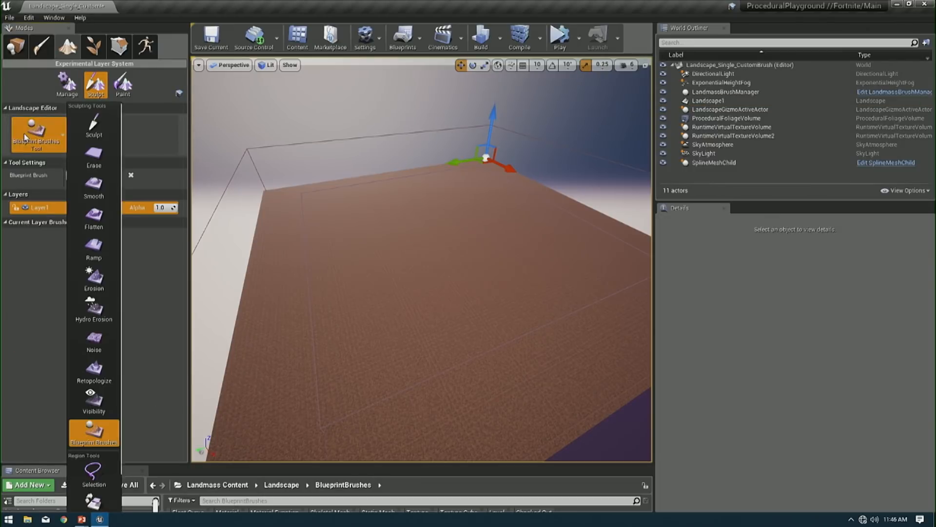
{"action": "left_click", "coordinate": [41, 233]}
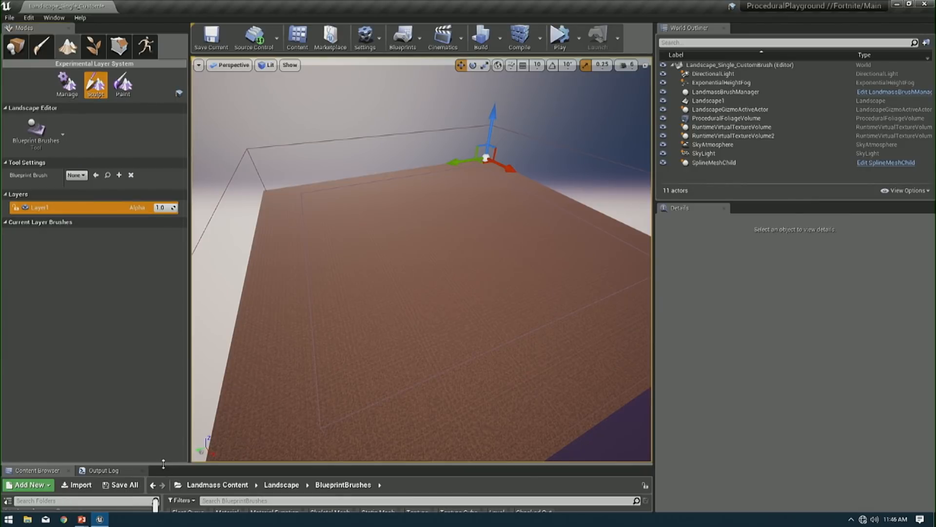
- Enlarge the Content Browser, open the Landmass plugin's Landscape folder and toggle the engine content display off and back on
{"action": "left_click_drag", "start_coordinate": [158, 466], "coordinate": [212, 287]}
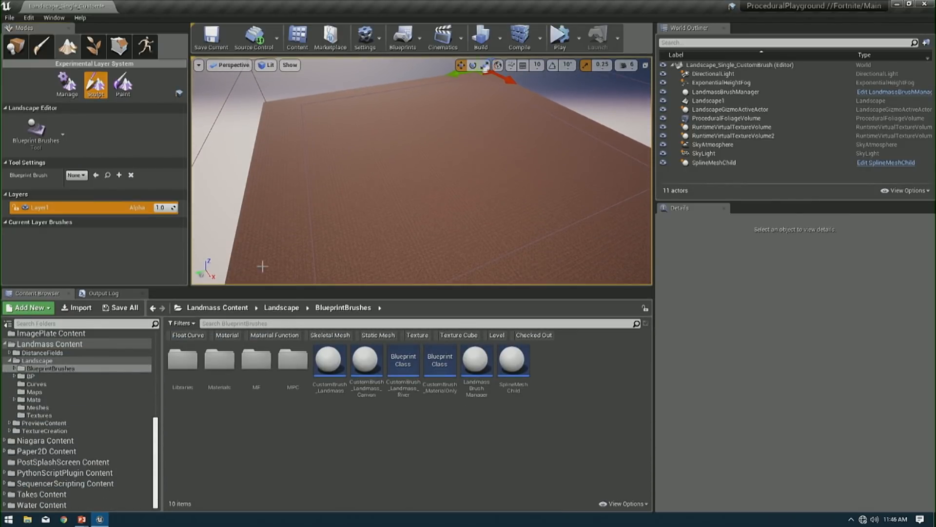
{"action": "left_click", "coordinate": [36, 362]}
{"action": "left_click", "coordinate": [625, 504]}
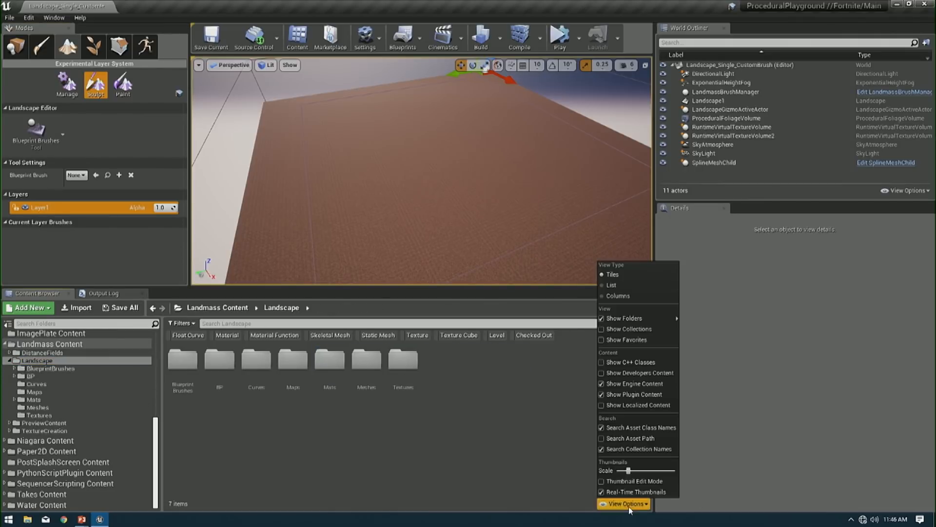
{"action": "left_click", "coordinate": [602, 384]}
{"action": "left_click", "coordinate": [603, 384]}
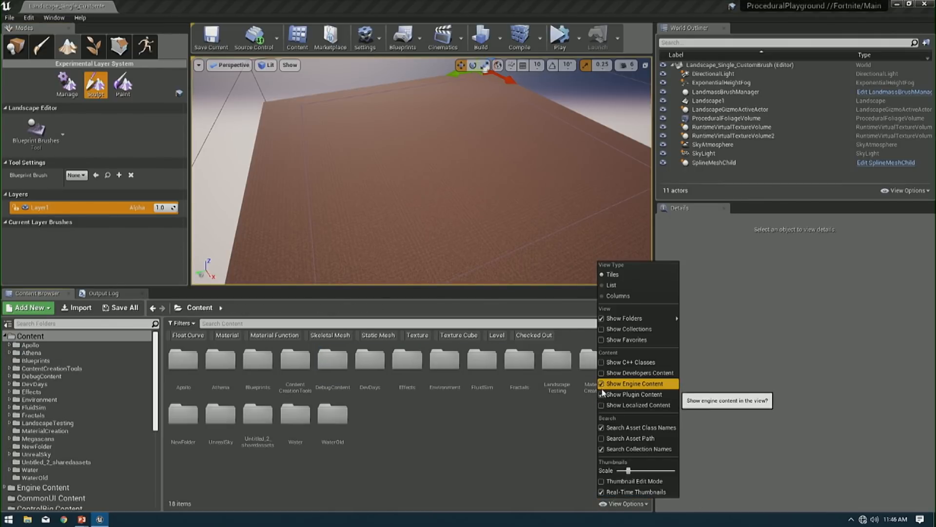
- Collapse the project's Content folder and open the BlueprintBrushes folder under Landmass Content, Landscape
{"action": "left_click", "coordinate": [36, 369]}
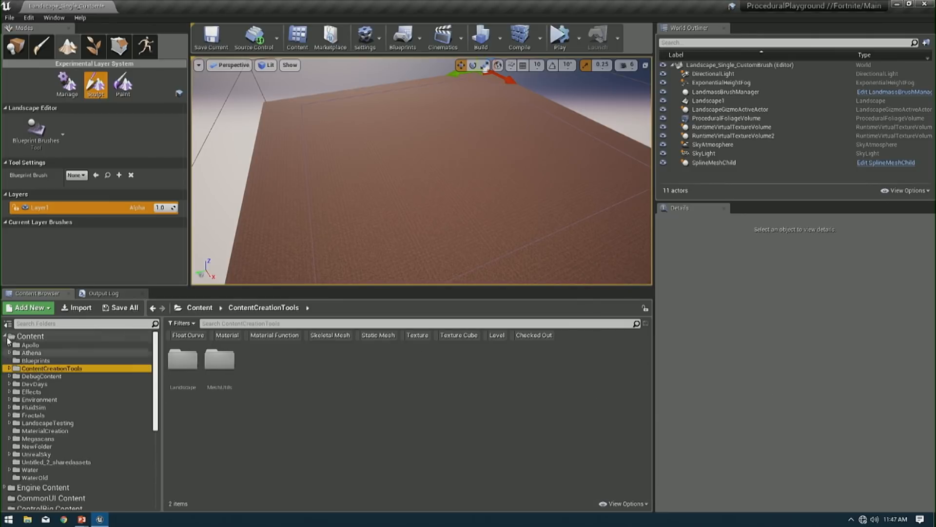
{"action": "left_click", "coordinate": [5, 336]}
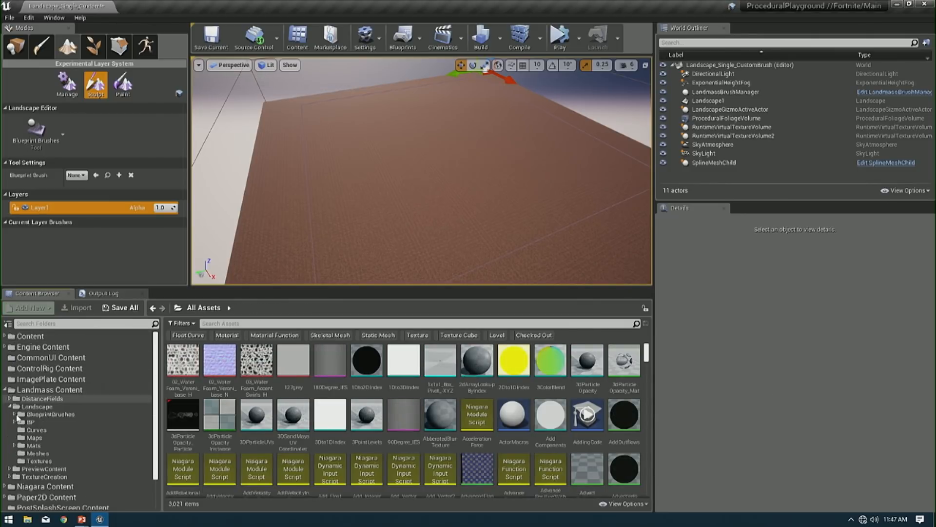
{"action": "left_click", "coordinate": [38, 414]}
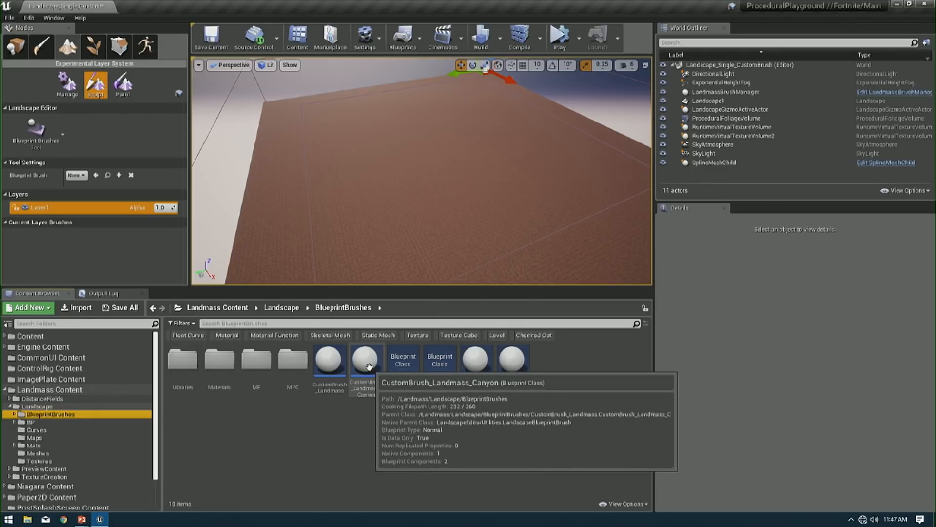
- Place CustomBrush_Landmass_Canyon on the landscape in Layer1 and lower it to a Z location of about -14618 to carve a canyon
{"action": "left_click_drag", "start_coordinate": [367, 366], "coordinate": [416, 180]}
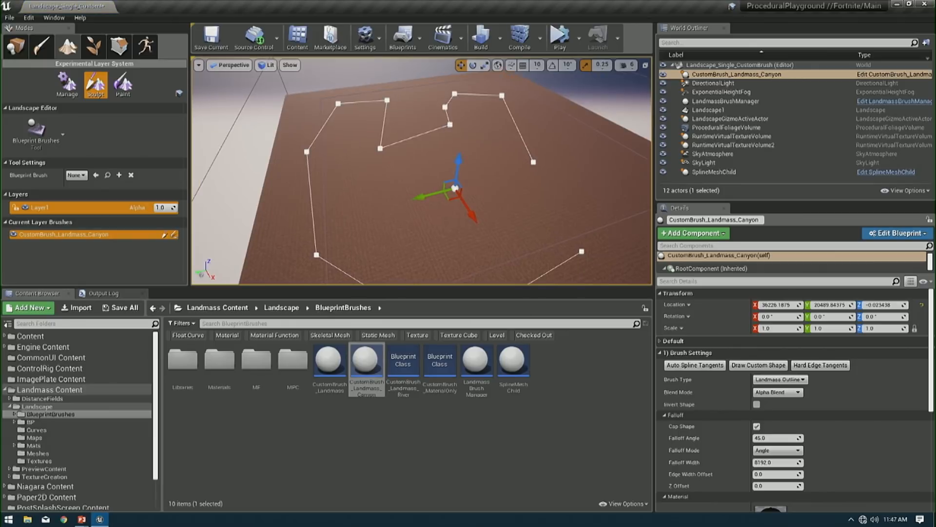
{"action": "left_click", "coordinate": [64, 234]}
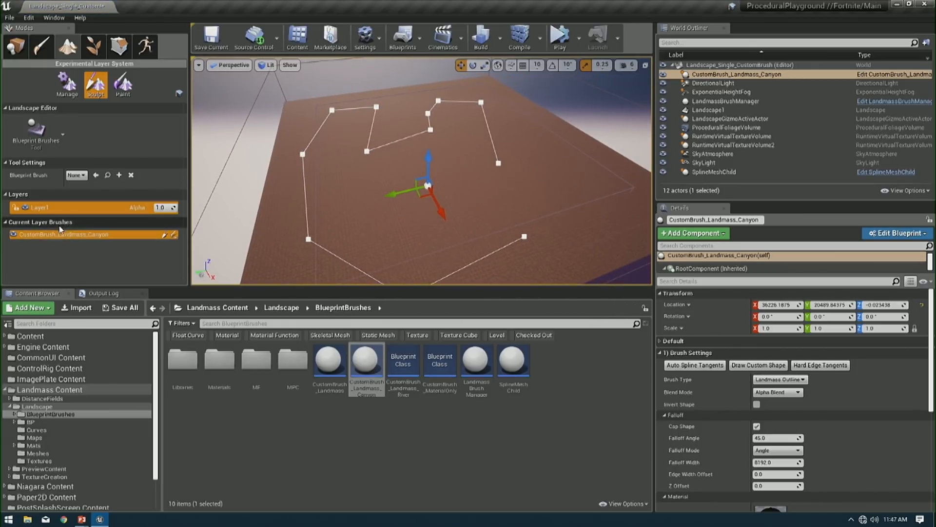
{"action": "right_click_drag", "start_coordinate": [525, 151], "coordinate": [512, 155]}
{"action": "mouse_move", "coordinate": [417, 156]}
{"action": "left_mouse_down"}
{"action": "mouse_move", "coordinate": [415, 190]}
{"action": "mouse_move", "coordinate": [427, 178]}
{"action": "left_mouse_up"}
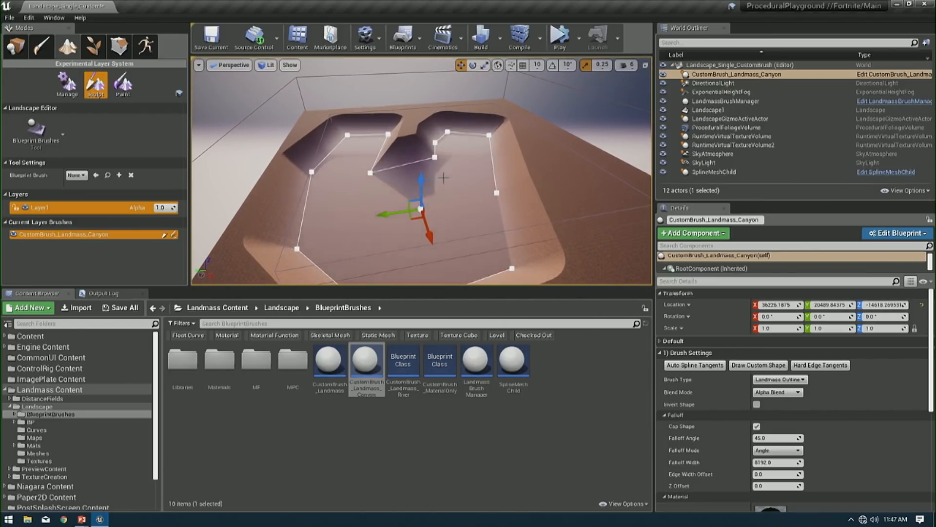
{"action": "mouse_move", "coordinate": [443, 178]}
{"action": "right_mouse_down"}
{"action": "mouse_move", "coordinate": [467, 172]}
{"action": "mouse_move", "coordinate": [456, 172]}
{"action": "right_mouse_up"}
{"action": "key", "text": "g"}
{"action": "key", "text": "g"}
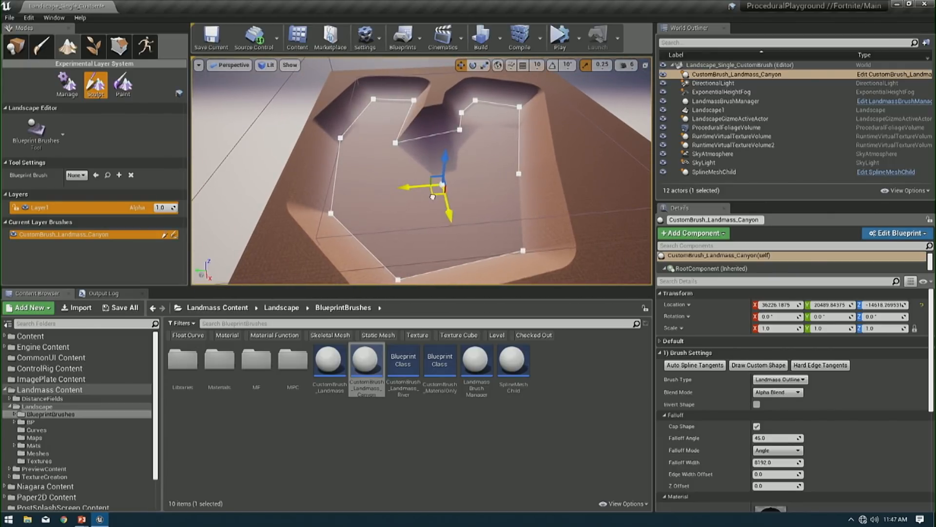
- Move the canyon brush to about X 37265, Y 16986 and pull a duplicate of its near-left corner point outward
{"action": "left_click_drag", "start_coordinate": [432, 196], "coordinate": [425, 207]}
{"action": "left_click_drag", "start_coordinate": [319, 224], "coordinate": [277, 235]}
{"action": "right_click_drag", "start_coordinate": [275, 231], "coordinate": [278, 233]}
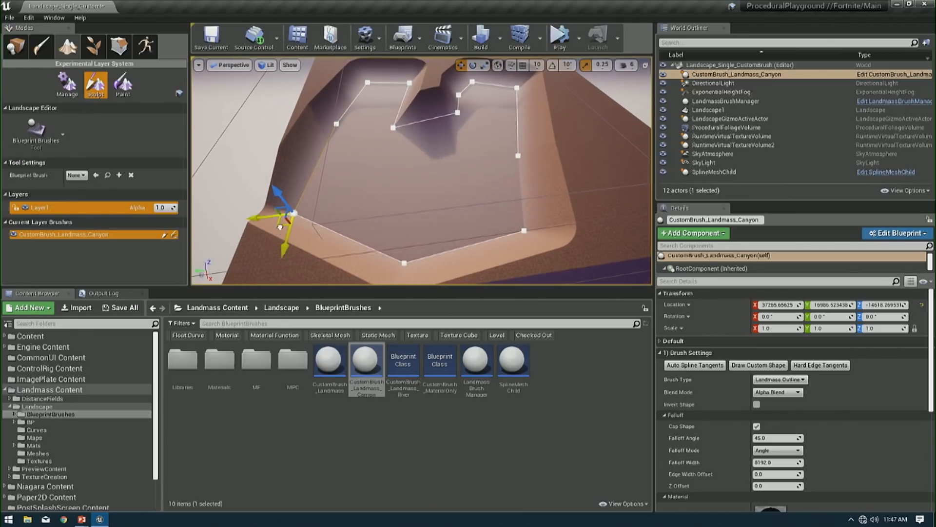
- Reselect the canyon brush and move the added near-left outline point back along the canyon's left wall
{"action": "left_click", "coordinate": [291, 215]}
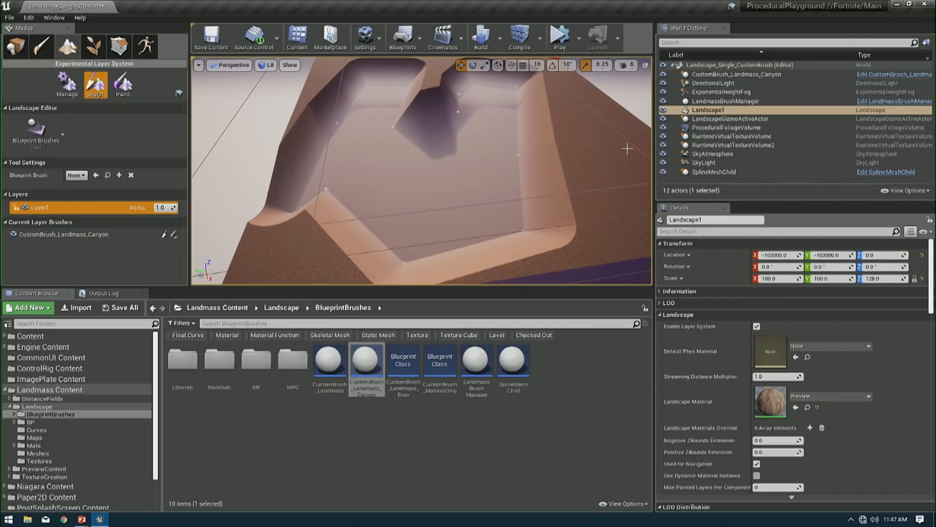
{"action": "left_click", "coordinate": [63, 234]}
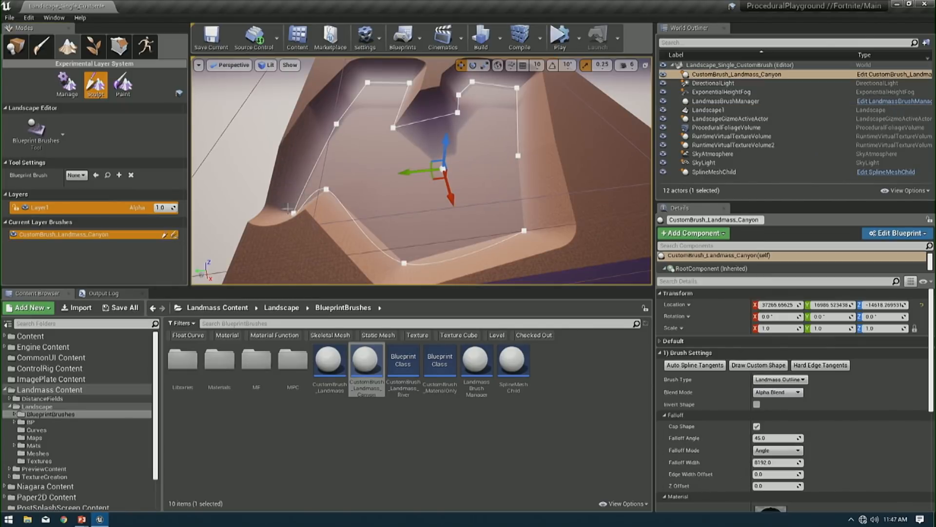
{"action": "left_click", "coordinate": [292, 214]}
{"action": "left_click_drag", "start_coordinate": [276, 226], "coordinate": [294, 184]}
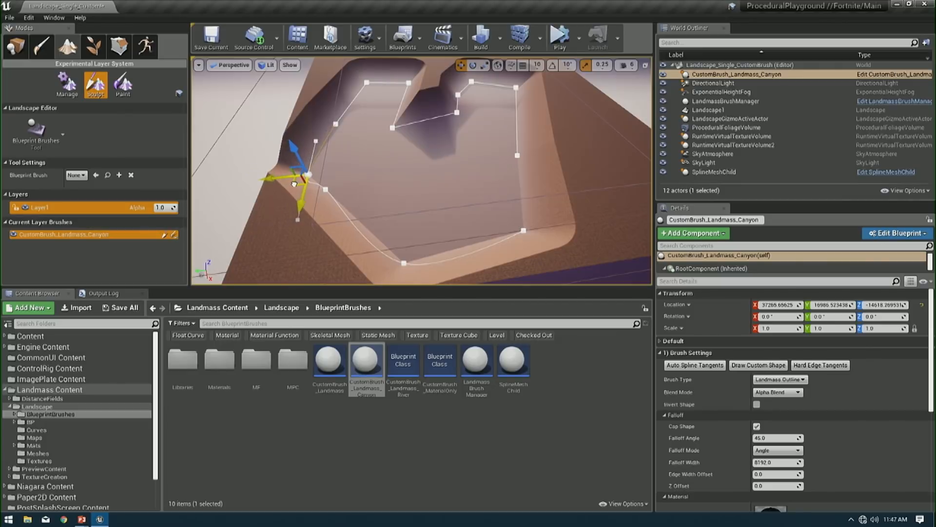
- Pull duplicates of two outline points on the canyon brush's right side outward to reshape that wall
{"action": "left_click", "coordinate": [518, 155]}
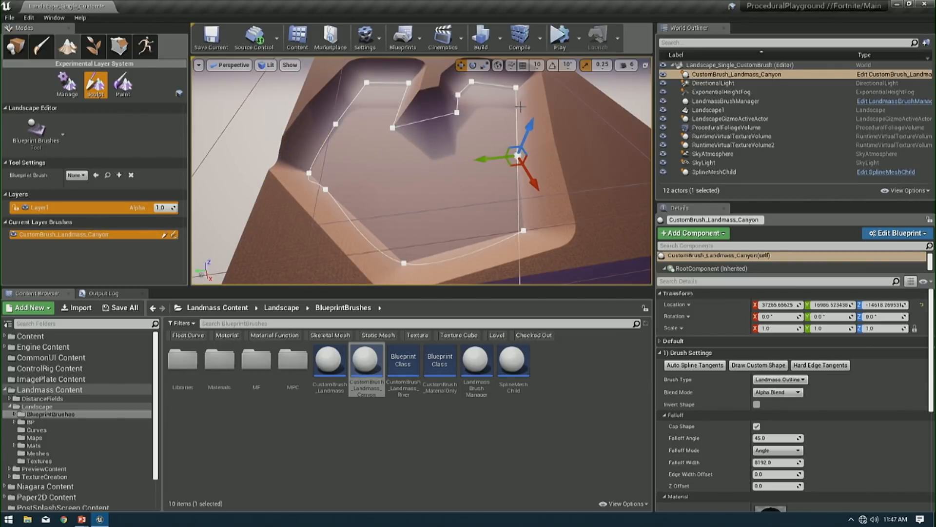
{"action": "left_click", "coordinate": [515, 87]}
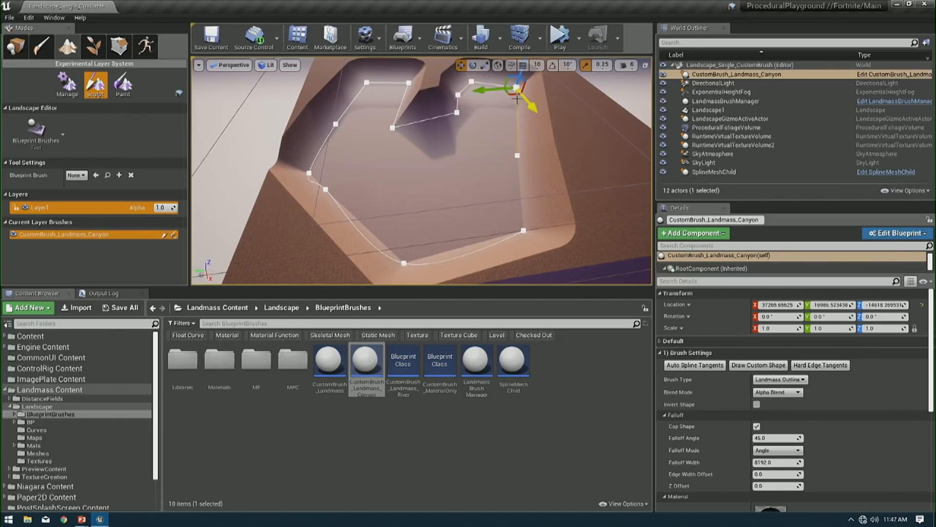
{"action": "left_click_drag", "start_coordinate": [509, 97], "coordinate": [535, 123]}
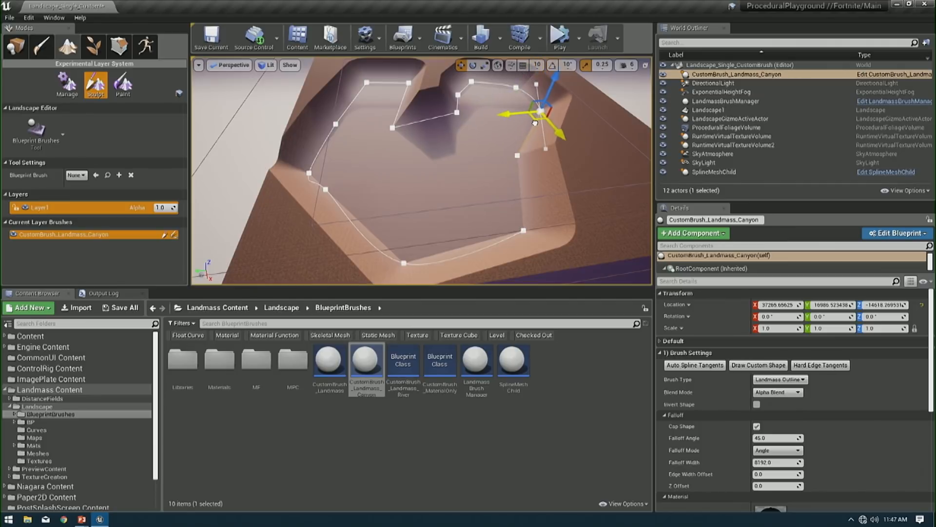
{"action": "left_click", "coordinate": [518, 156]}
{"action": "left_click_drag", "start_coordinate": [509, 166], "coordinate": [552, 205], "text": "alt"}
{"action": "mouse_move", "coordinate": [467, 179]}
{"action": "right_mouse_down"}
{"action": "mouse_move", "coordinate": [467, 166]}
{"action": "mouse_move", "coordinate": [492, 190]}
{"action": "mouse_move", "coordinate": [466, 179]}
{"action": "right_mouse_up"}
{"action": "key", "text": "g"}
{"action": "key", "text": "g"}
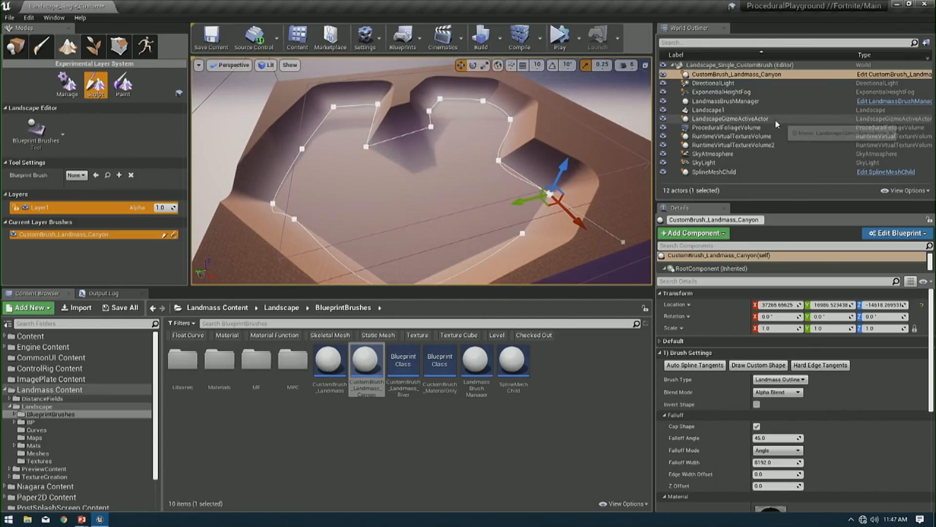
- Examine the canyon brush's Brush Settings and available brush types, keeping the type at Landmass Outline
{"action": "left_click", "coordinate": [744, 76]}
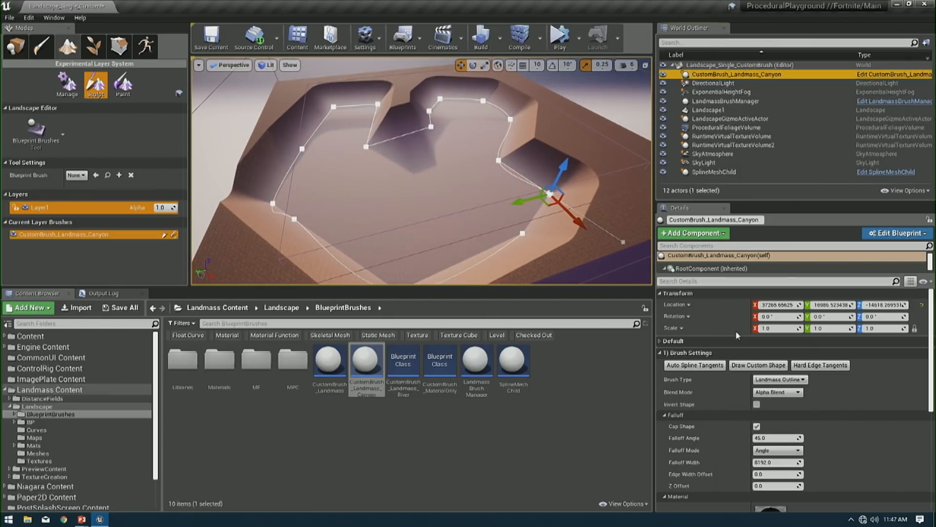
{"action": "left_click", "coordinate": [687, 352]}
{"action": "left_click", "coordinate": [688, 399]}
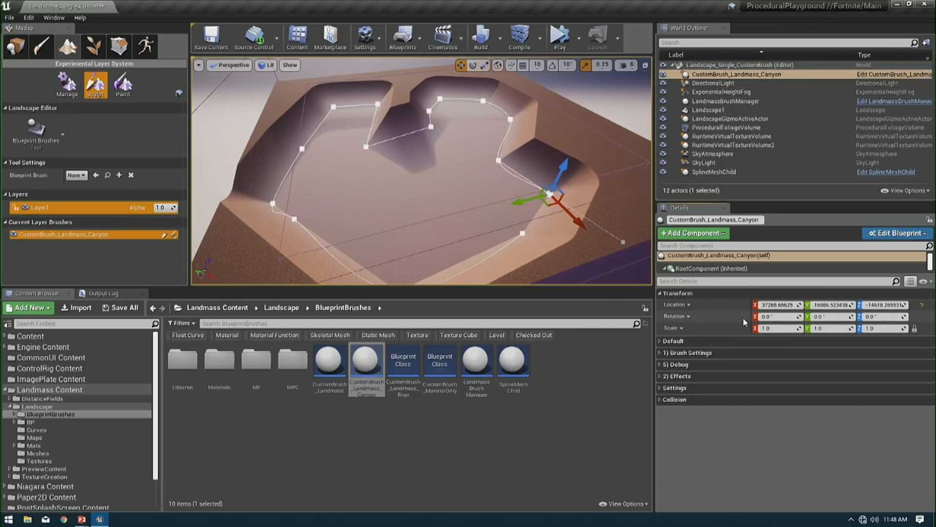
{"action": "left_click", "coordinate": [726, 354]}
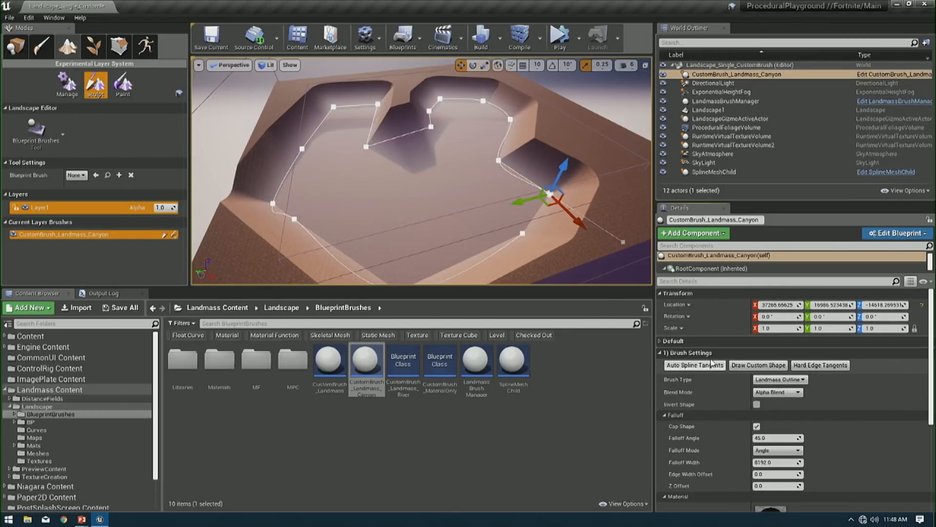
{"action": "left_click", "coordinate": [685, 416]}
{"action": "left_click", "coordinate": [680, 425]}
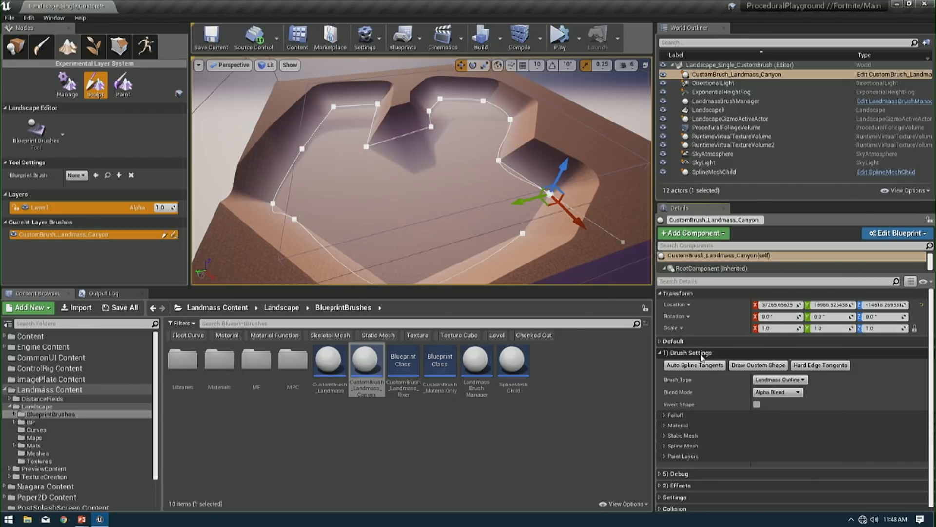
{"action": "left_click", "coordinate": [778, 380]}
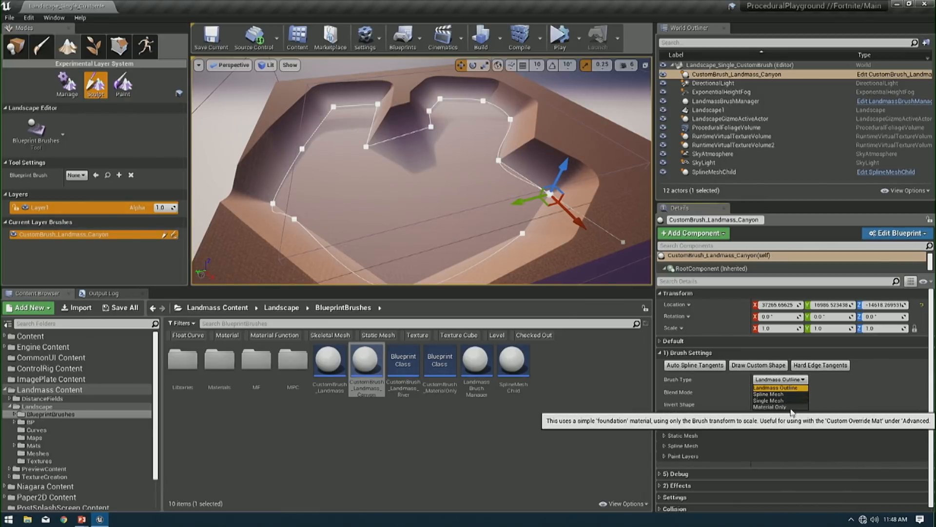
{"action": "left_click", "coordinate": [779, 387]}
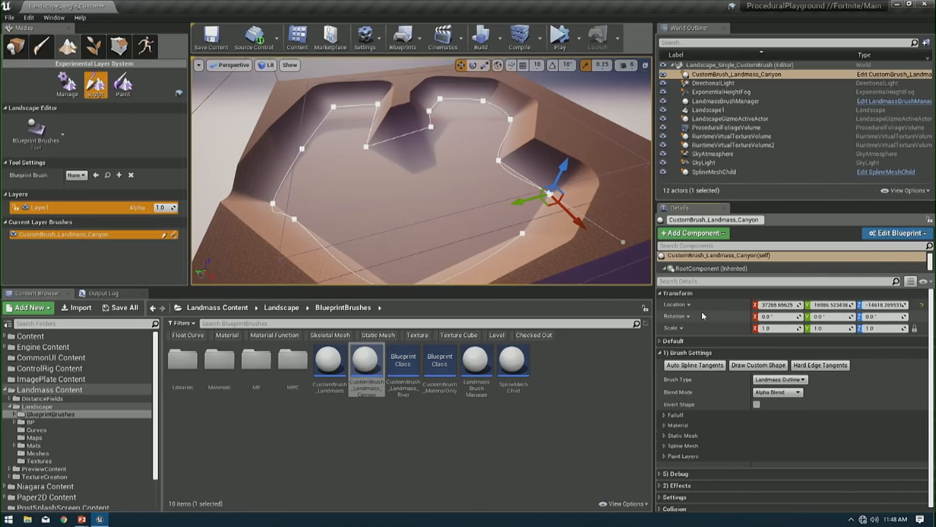
- Try the Min and Max blend modes on the canyon brush
{"action": "left_click", "coordinate": [778, 392]}
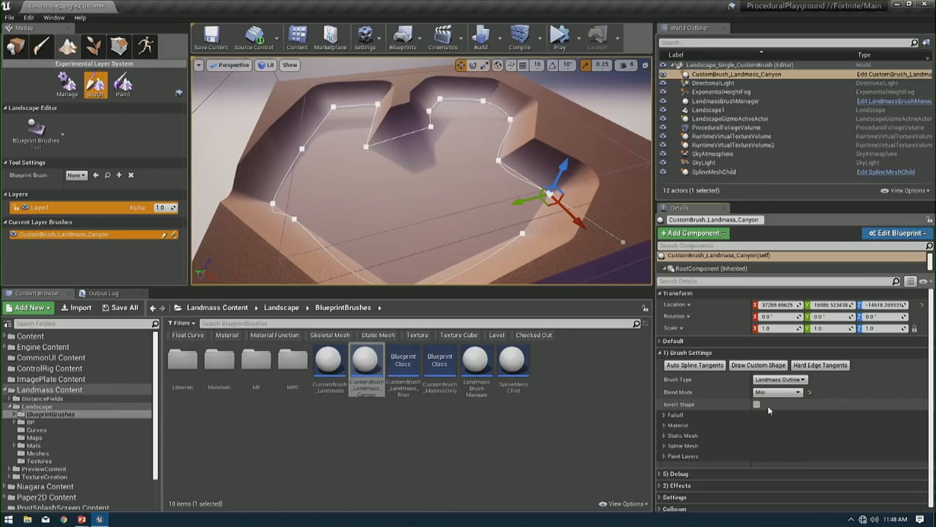
{"action": "left_click", "coordinate": [765, 406]}
{"action": "left_click", "coordinate": [769, 394]}
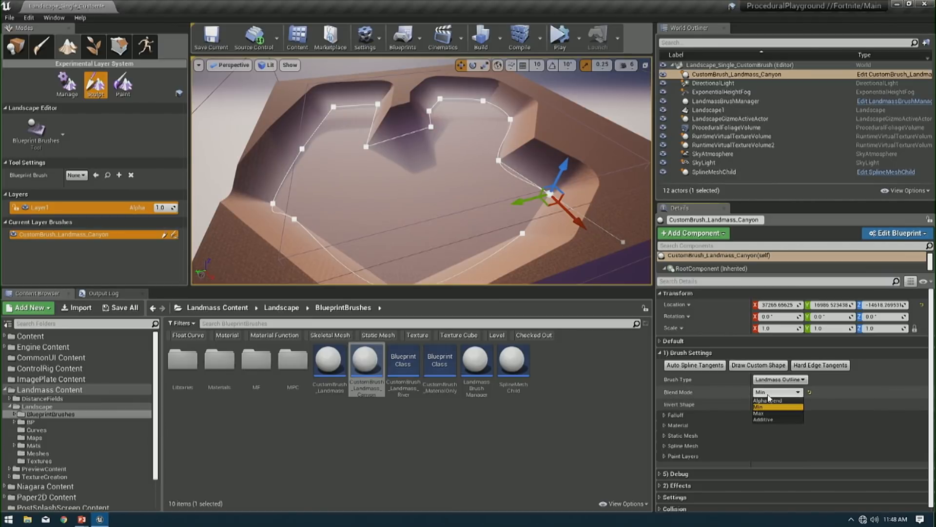
{"action": "left_click", "coordinate": [769, 413]}
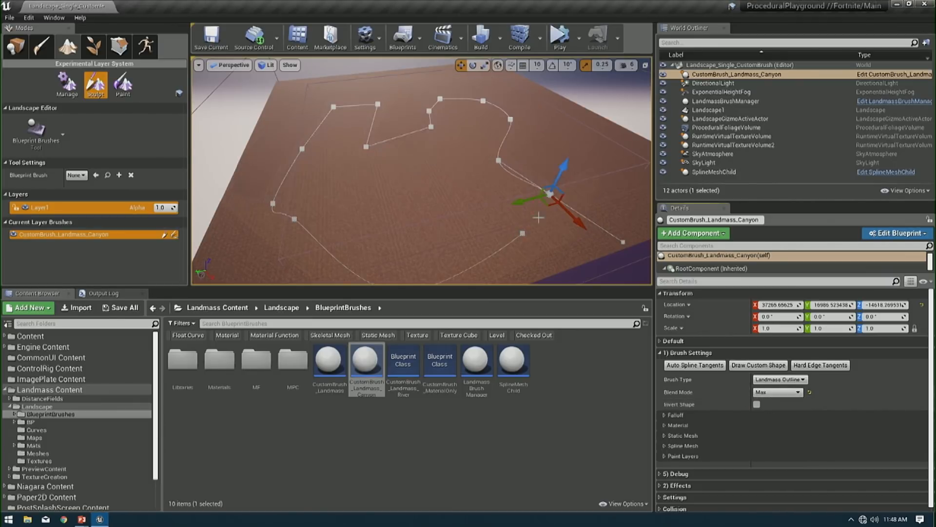
- Undo the last outline point edit, reselect the canyon brush and raise it to a Z location of about 9960
{"action": "key", "text": "ctrl+z"}
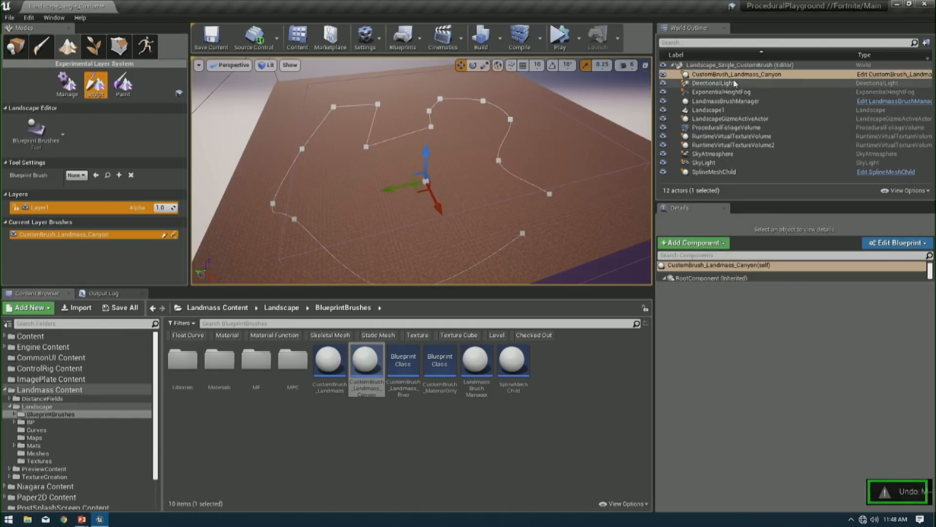
{"action": "left_click", "coordinate": [739, 76]}
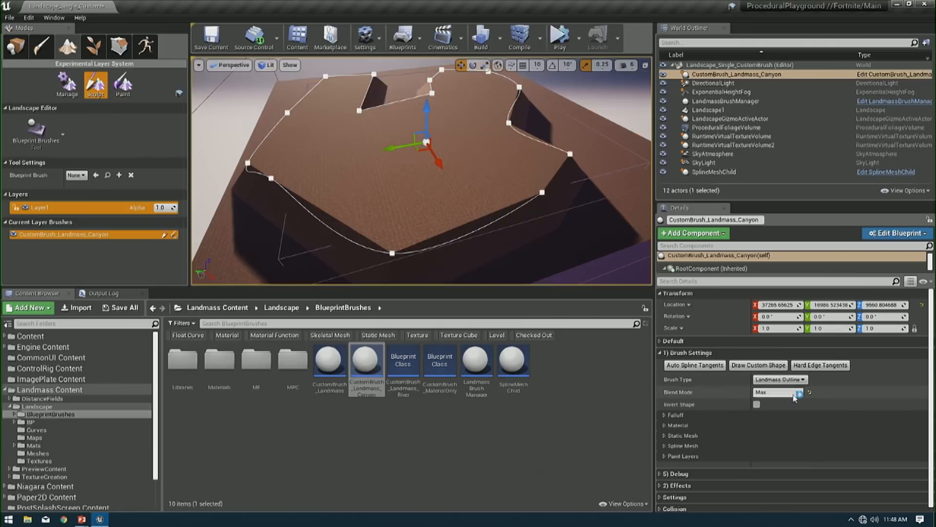
- Test Additive blending while lowering the canyon brush to a Z location of about -13070, and return the blend mode to Alpha Blend
{"action": "left_click", "coordinate": [778, 392]}
{"action": "left_click", "coordinate": [779, 420]}
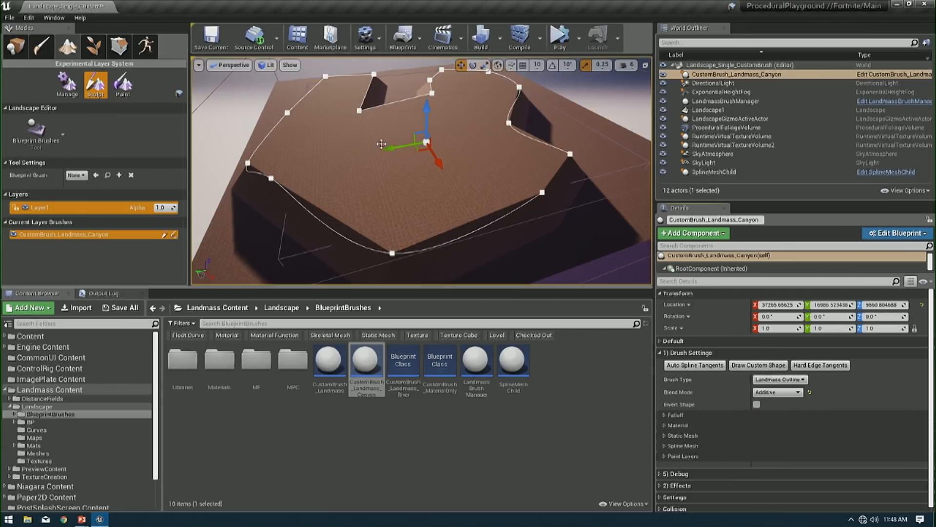
{"action": "mouse_move", "coordinate": [432, 103]}
{"action": "left_mouse_down"}
{"action": "mouse_move", "coordinate": [429, 95]}
{"action": "mouse_move", "coordinate": [425, 142]}
{"action": "left_mouse_up"}
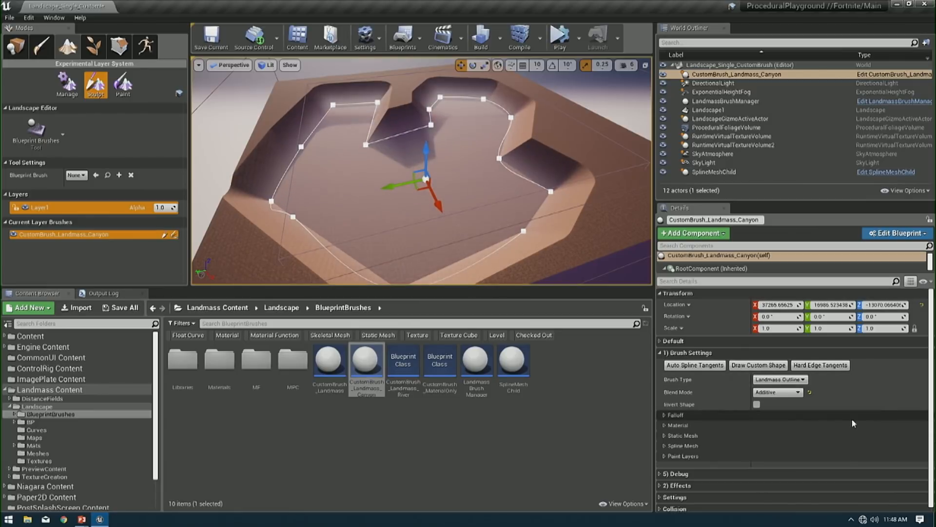
{"action": "left_click", "coordinate": [795, 393]}
{"action": "left_click", "coordinate": [768, 400]}
- Examine the canyon brush's Falloff, Material, Static Mesh, Spline Mesh and Paint Layers settings one by one
{"action": "left_click", "coordinate": [663, 415]}
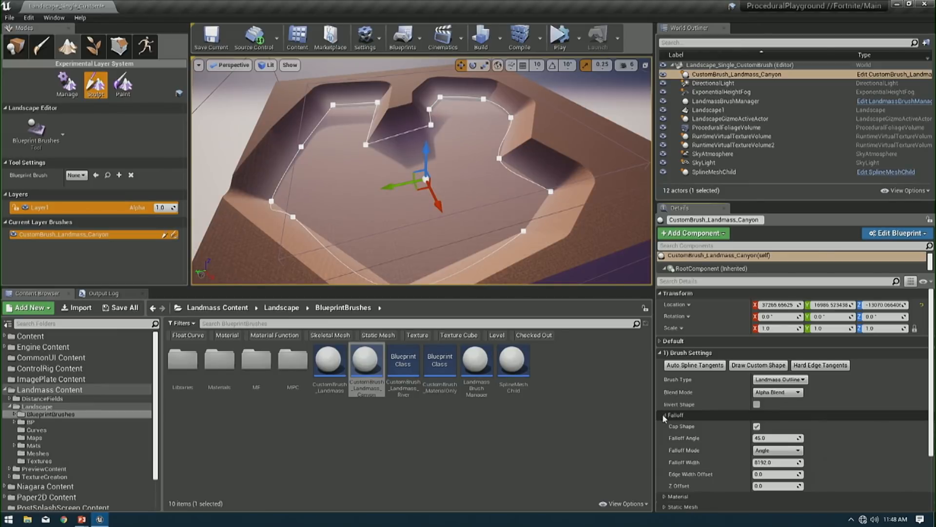
{"action": "left_click", "coordinate": [664, 415]}
{"action": "left_click", "coordinate": [663, 424]}
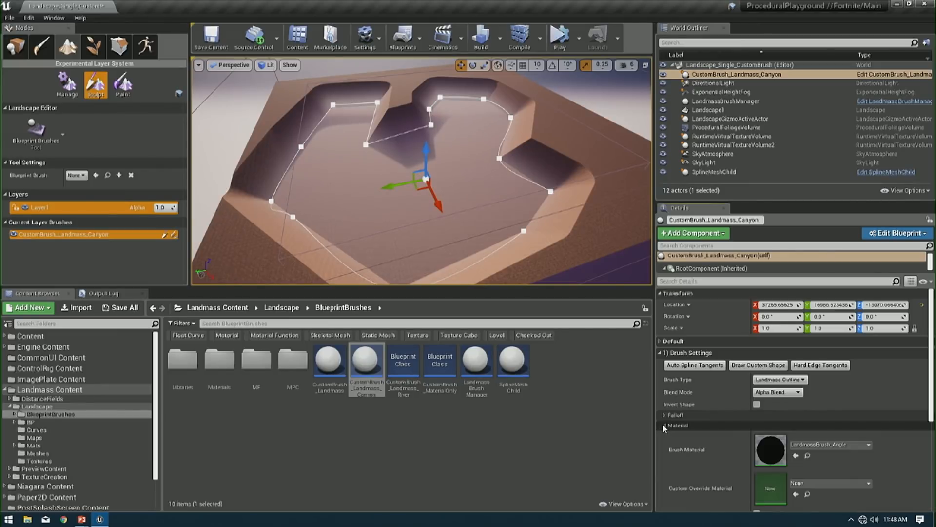
{"action": "left_click", "coordinate": [663, 424]}
{"action": "left_click", "coordinate": [662, 435]}
{"action": "left_click", "coordinate": [663, 436]}
{"action": "left_click", "coordinate": [663, 445]}
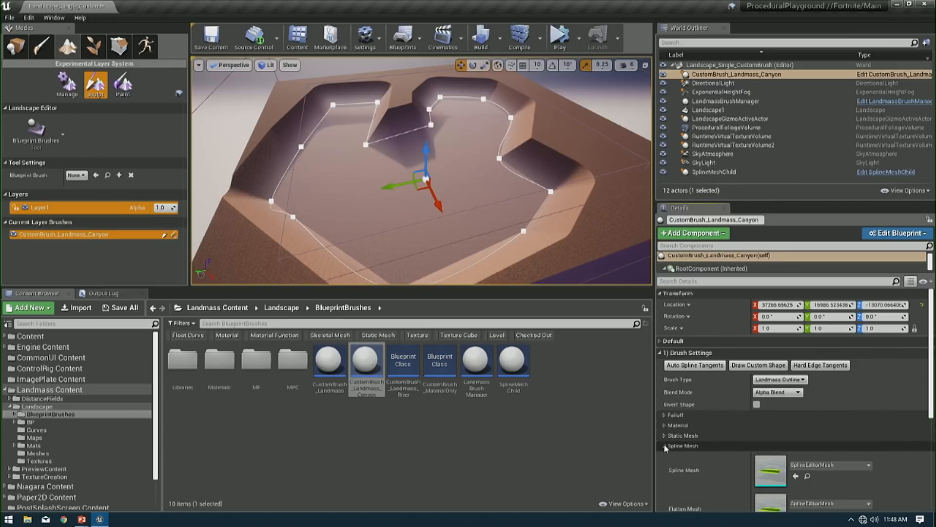
{"action": "left_click", "coordinate": [664, 444]}
{"action": "left_click", "coordinate": [665, 456]}
{"action": "scroll", "coordinate": [698, 443], "scroll_direction": "down", "scroll_amount": 1}
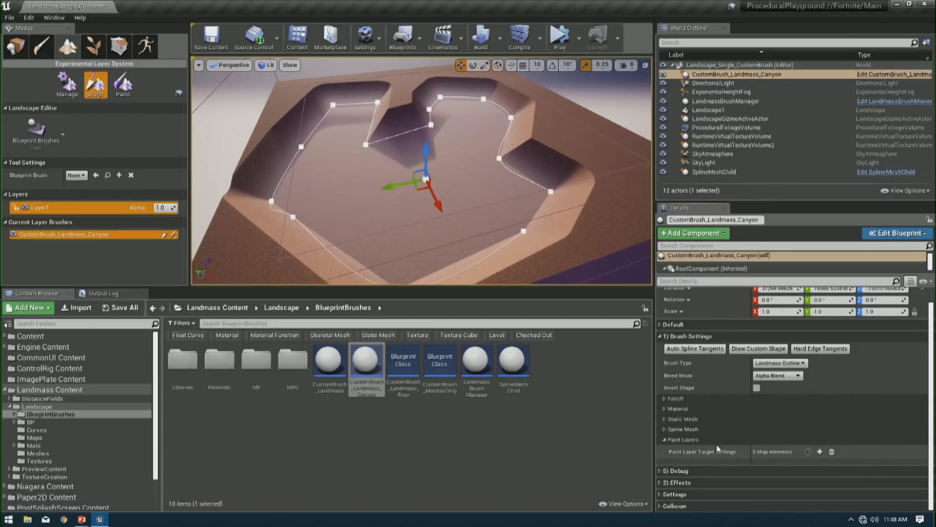
{"action": "left_click", "coordinate": [665, 441]}
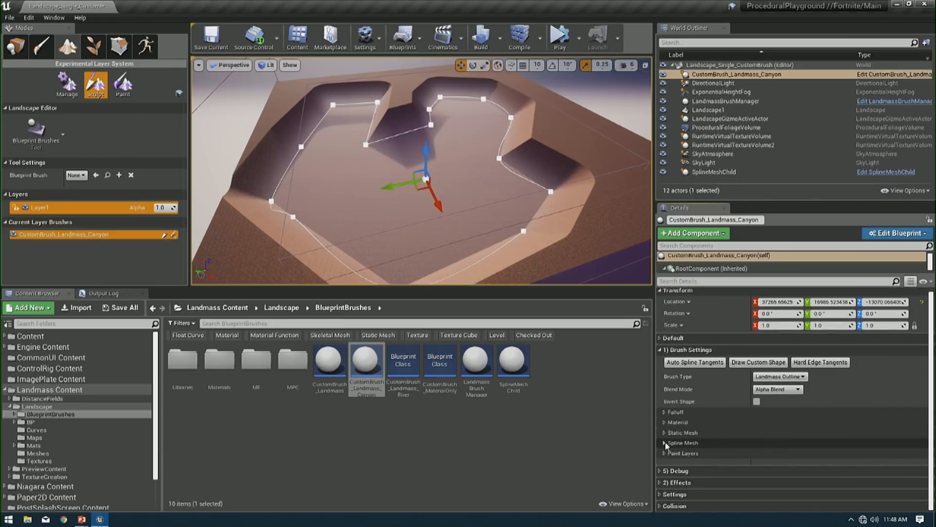
- Keep the canyon brush's falloff mode at Angle and lower the brush to a Z location of about -15376
{"action": "left_click", "coordinate": [663, 412]}
{"action": "left_click", "coordinate": [777, 447]}
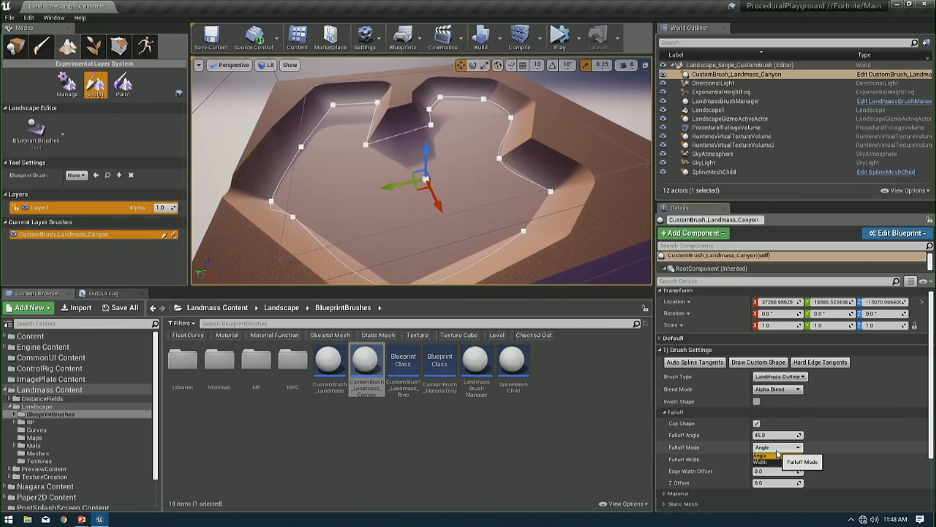
{"action": "left_click", "coordinate": [776, 455]}
{"action": "mouse_move", "coordinate": [425, 155]}
{"action": "left_mouse_down"}
{"action": "mouse_move", "coordinate": [419, 198]}
{"action": "mouse_move", "coordinate": [428, 79]}
{"action": "mouse_move", "coordinate": [438, 161]}
{"action": "left_mouse_up"}
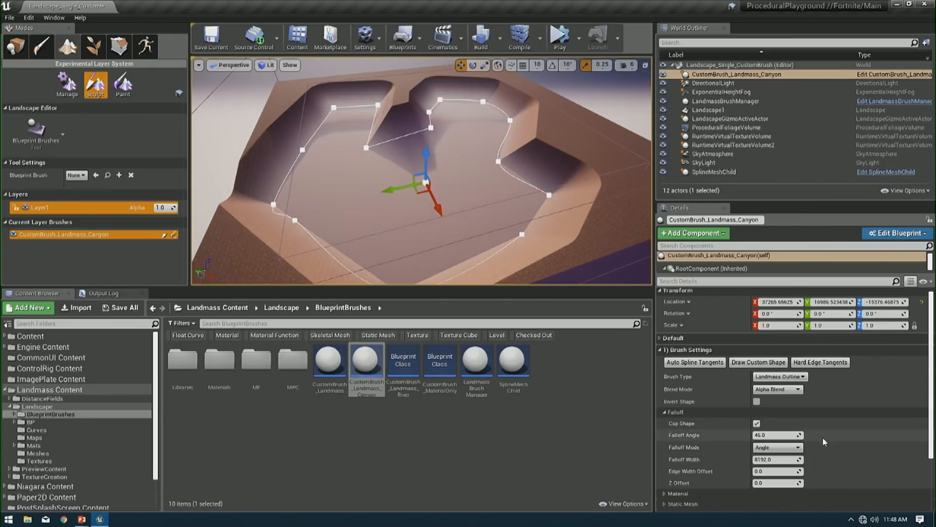
- Test the canyon brush's falloff angle at 2, 45, 25 and 90, and settle on 65
{"action": "left_click", "coordinate": [789, 437]}
{"action": "type", "text": "2"}
{"action": "key", "text": "Return"}
{"action": "type", "text": "45"}
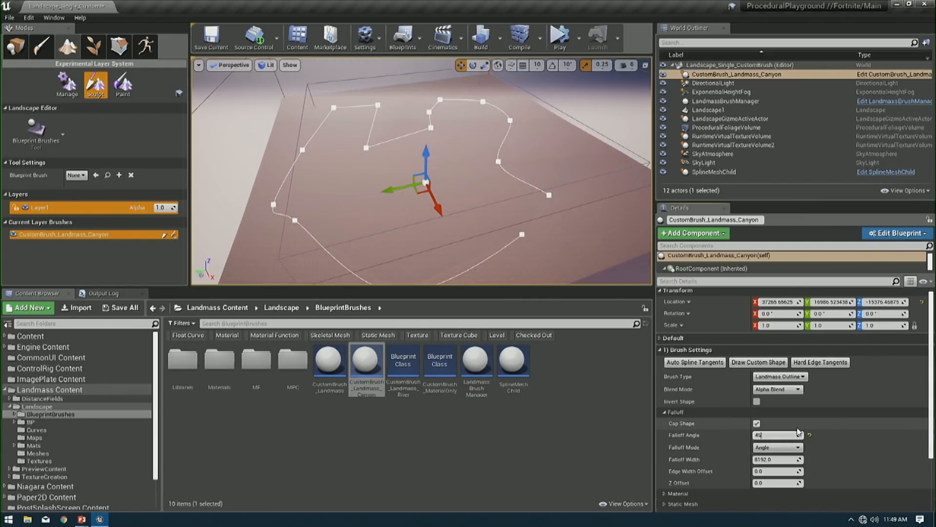
{"action": "key", "text": "Return"}
{"action": "type", "text": "25"}
{"action": "key", "text": "Return"}
{"action": "type", "text": "90"}
{"action": "key", "text": "Return"}
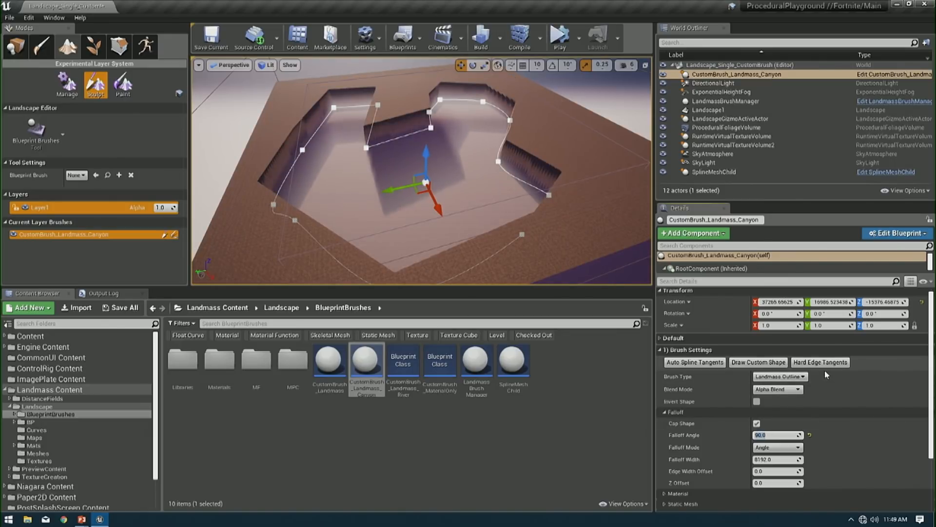
{"action": "type", "text": "65"}
{"action": "key", "text": "Return"}
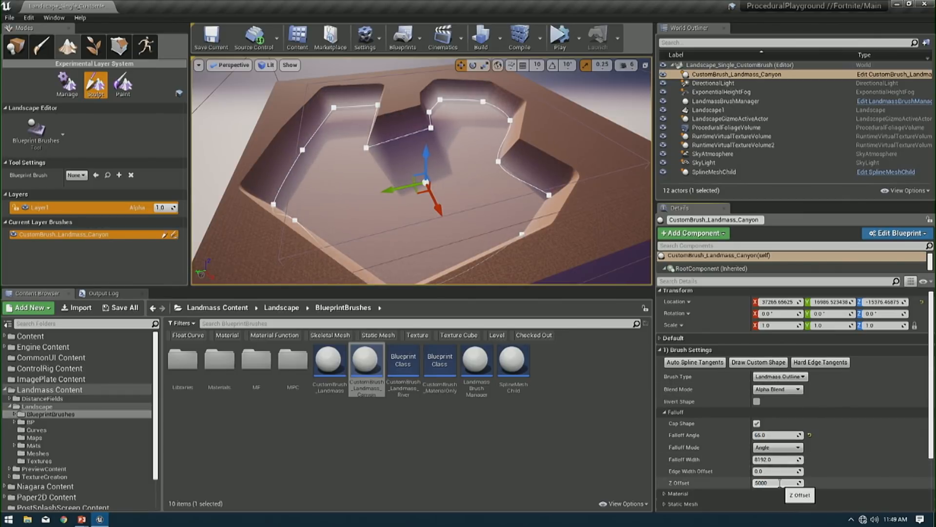
- Try Z Offset values of 5000 and -5000 on the canyon brush, and reset the offset to 0
{"action": "left_click", "coordinate": [781, 482]}
{"action": "type", "text": "50000"}
{"action": "key", "text": "Return"}
{"action": "key", "text": "Return"}
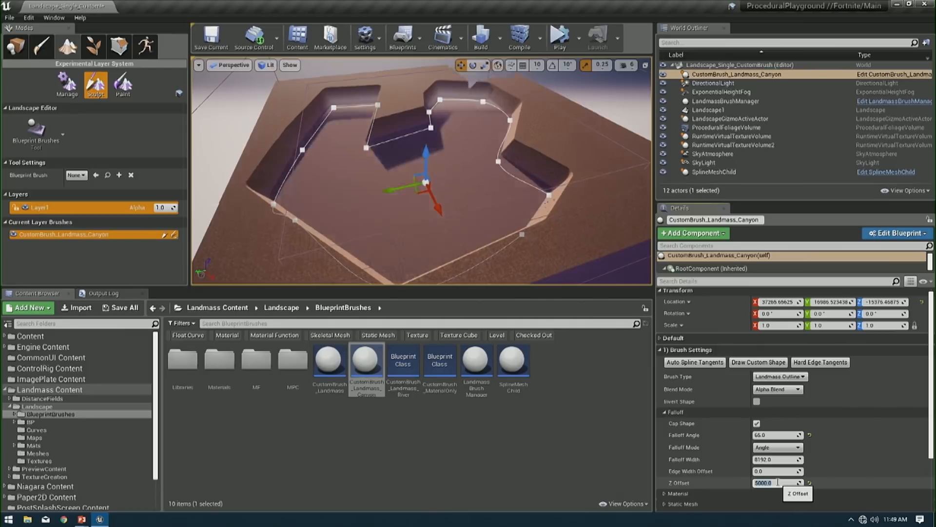
{"action": "key", "text": "Return"}
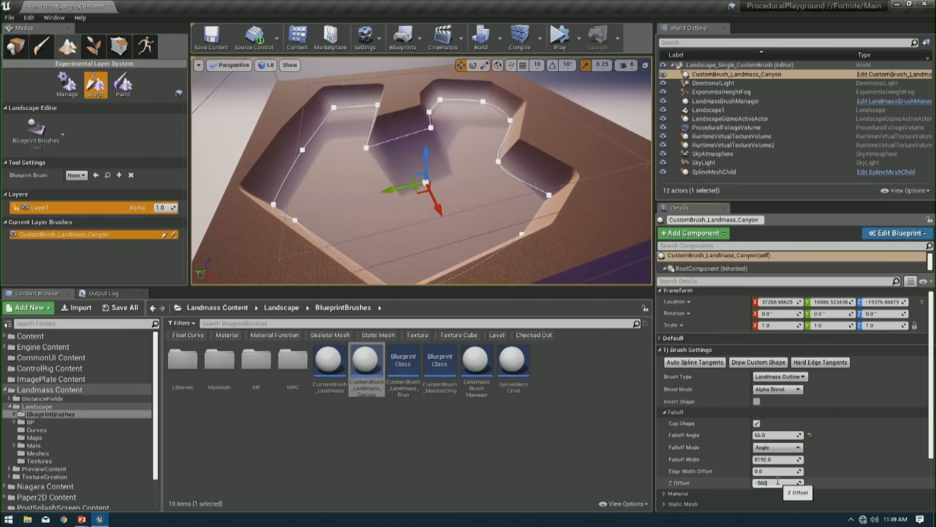
{"action": "type", "text": "-5000"}
{"action": "key", "text": "Return"}
{"action": "type", "text": "0"}
{"action": "key", "text": "Return"}
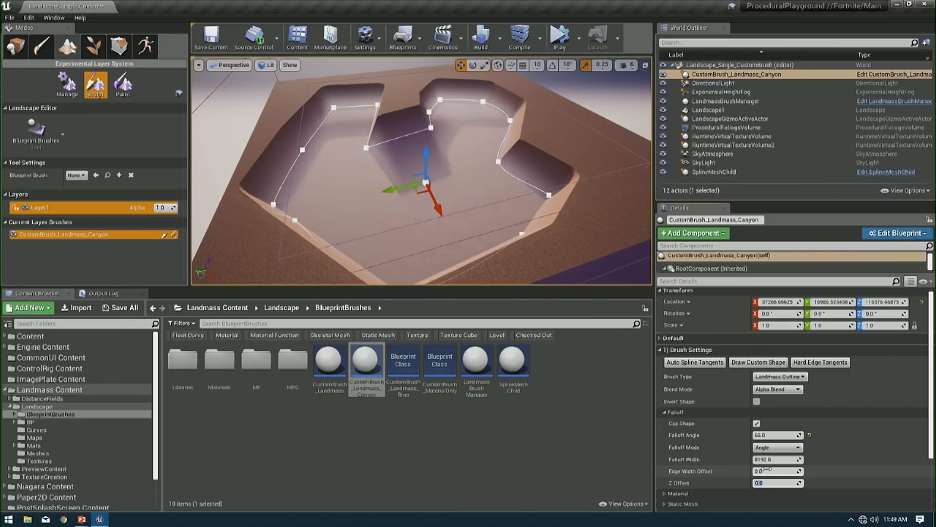
- Switch the canyon brush's falloff mode to Width with a falloff width of 5000, and lower the brush to a Z location of about -17616
{"action": "left_click", "coordinate": [777, 447]}
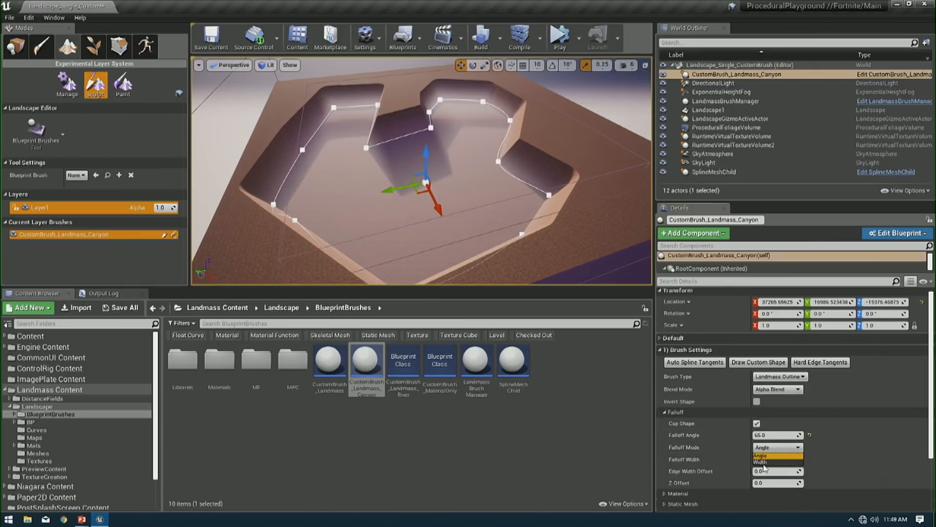
{"action": "left_click", "coordinate": [770, 463]}
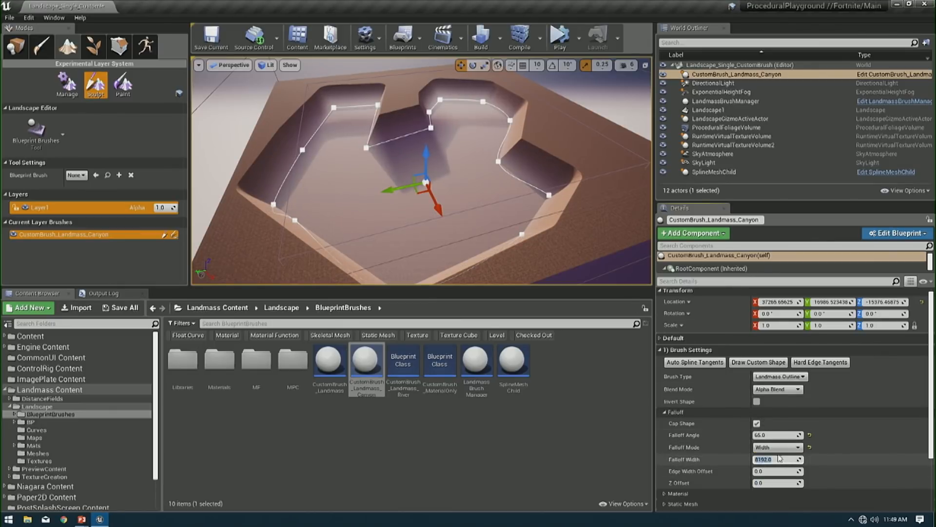
{"action": "type", "text": "5000"}
{"action": "key", "text": "Return"}
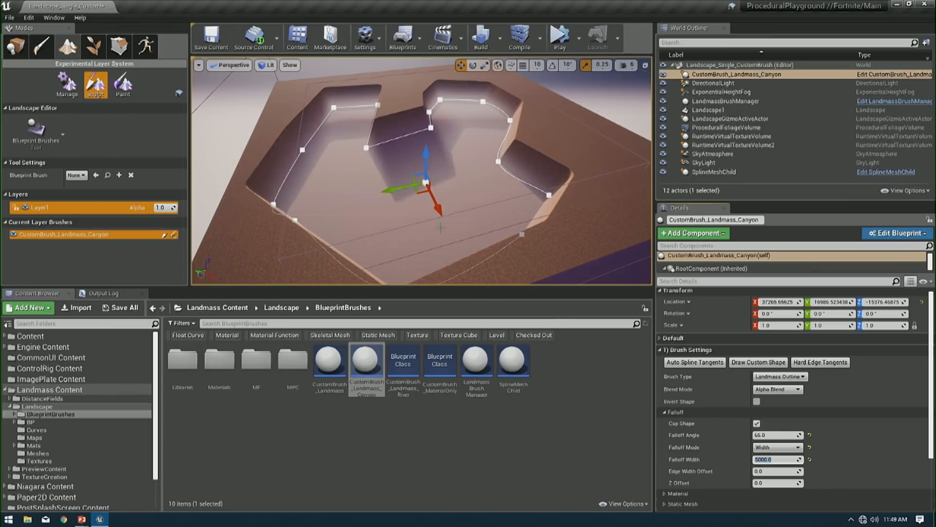
{"action": "mouse_move", "coordinate": [423, 161]}
{"action": "left_mouse_down"}
{"action": "mouse_move", "coordinate": [423, 100]}
{"action": "mouse_move", "coordinate": [419, 190]}
{"action": "mouse_move", "coordinate": [421, 110]}
{"action": "mouse_move", "coordinate": [416, 160]}
{"action": "left_mouse_up"}
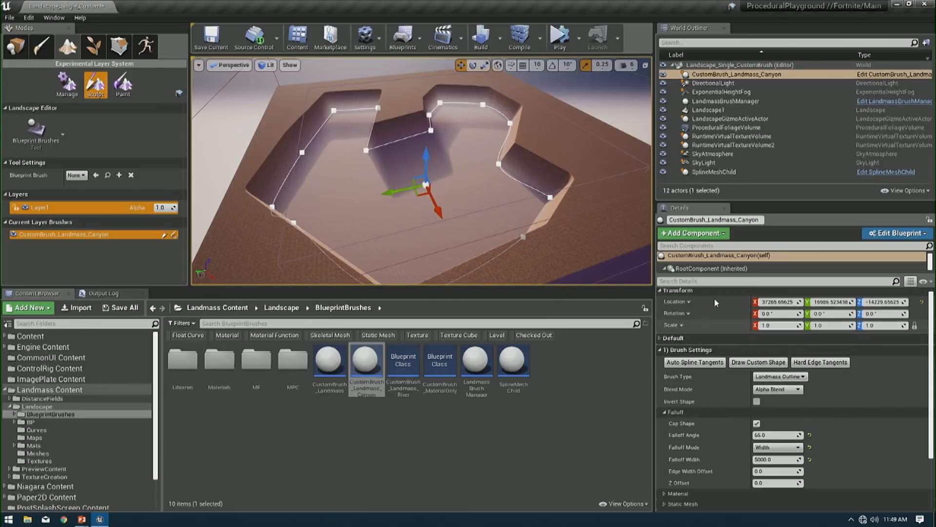
{"action": "left_click_drag", "start_coordinate": [419, 151], "coordinate": [420, 157]}
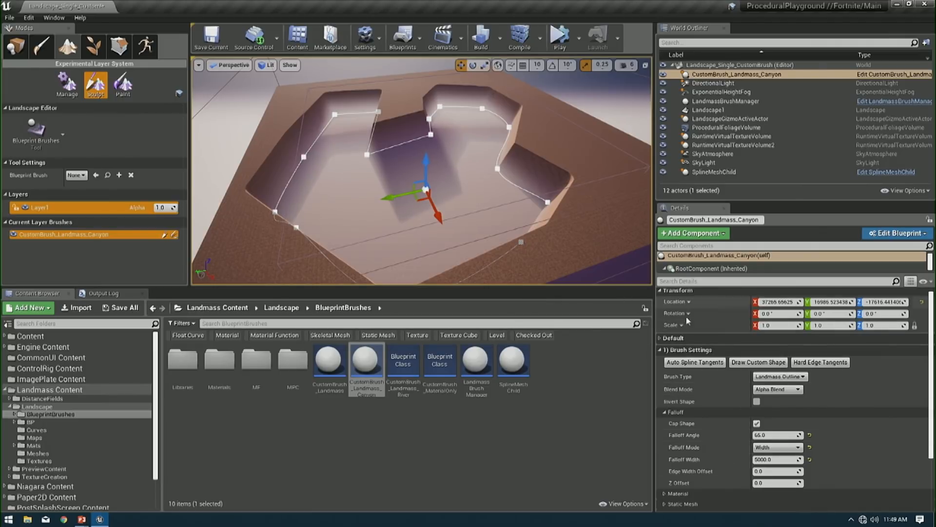
- Test the canyon brush's Curl 2 Strength at 2, 0.1 and 0.5, and settle on 0.75
{"action": "left_click", "coordinate": [688, 349]}
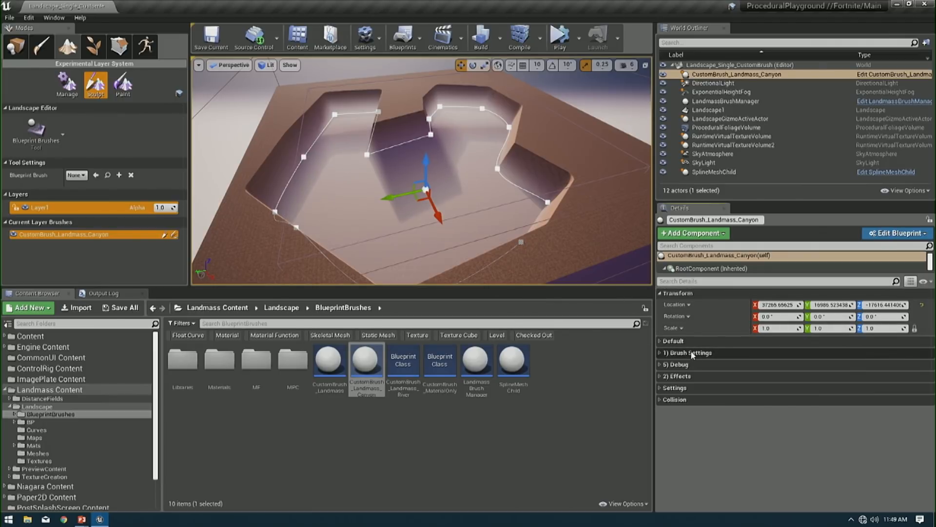
{"action": "left_click", "coordinate": [688, 378]}
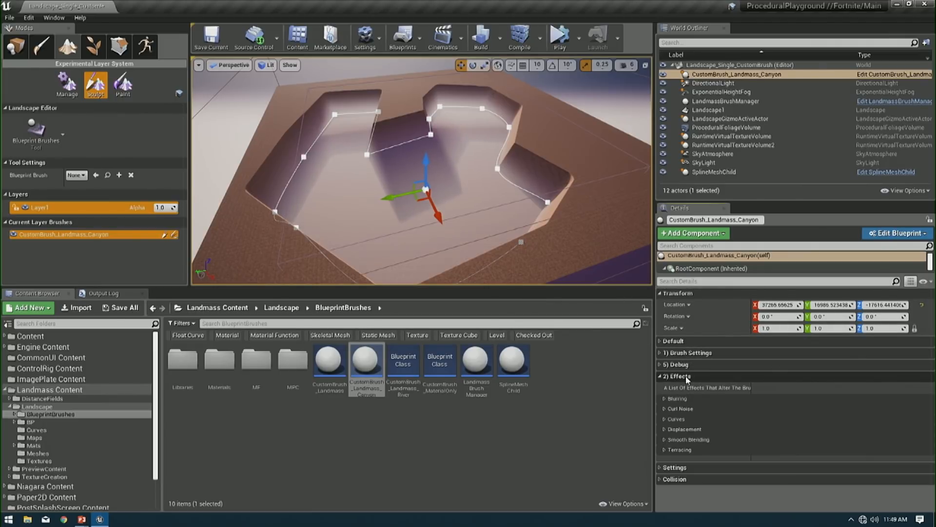
{"action": "left_click", "coordinate": [699, 409]}
{"action": "left_click", "coordinate": [776, 420]}
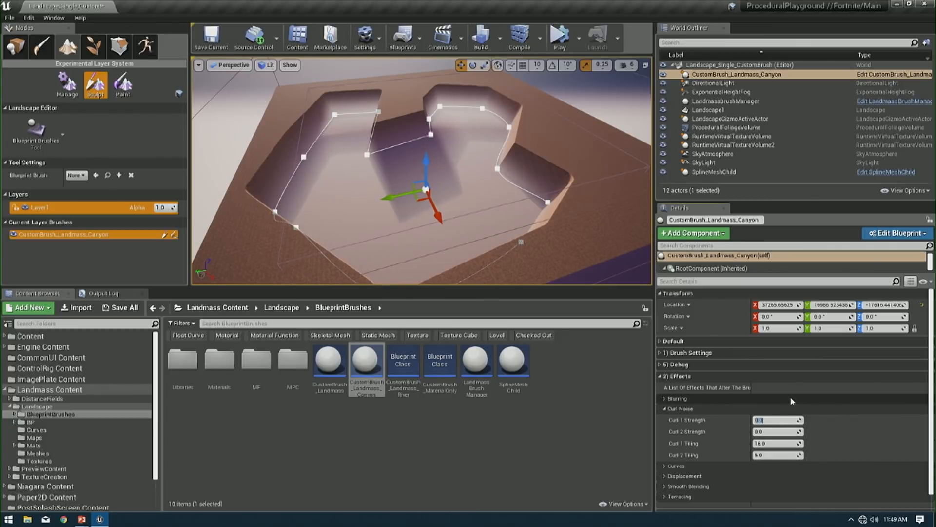
{"action": "left_click", "coordinate": [772, 431]}
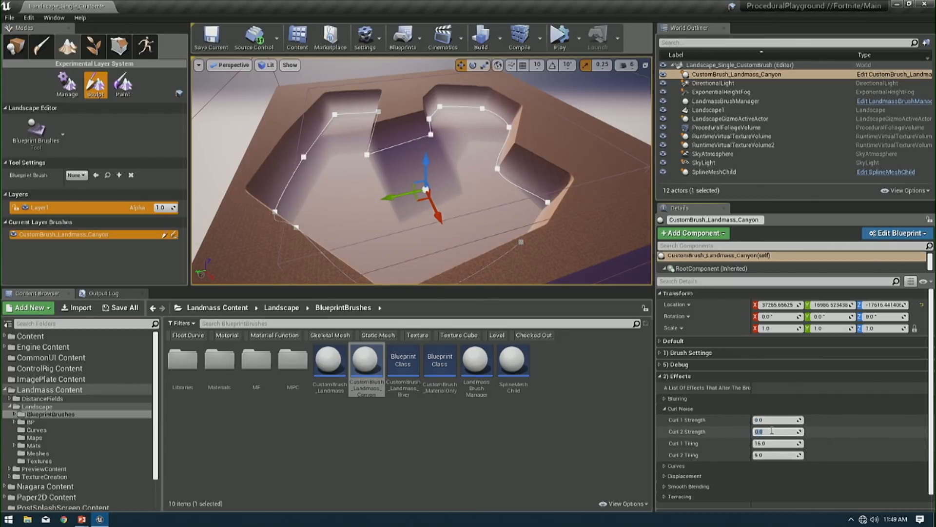
{"action": "type", "text": "2"}
{"action": "key", "text": "Return"}
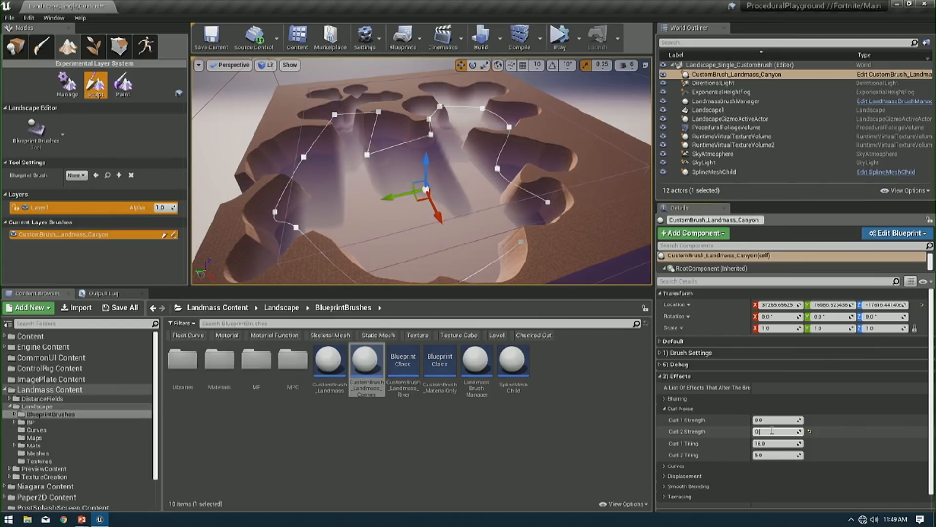
{"action": "type", "text": "0"}
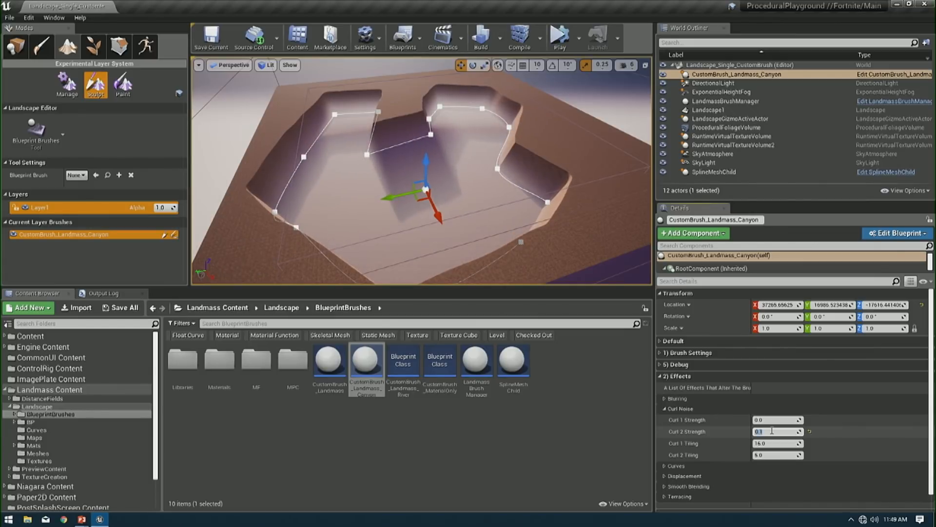
{"action": "key", "text": "BackSpace"}
{"action": "key", "text": "BackSpace"}
{"action": "type", "text": ".5"}
{"action": "key", "text": "Return"}
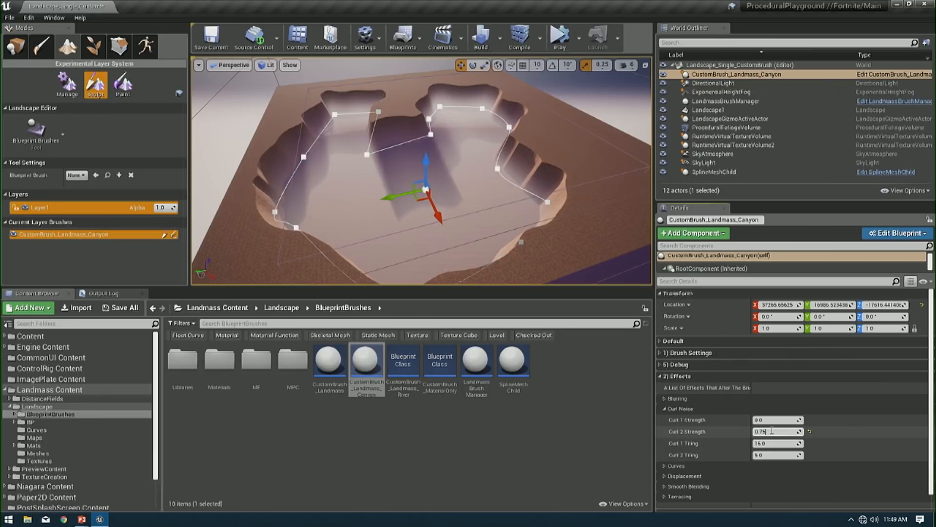
{"action": "key", "text": "Return"}
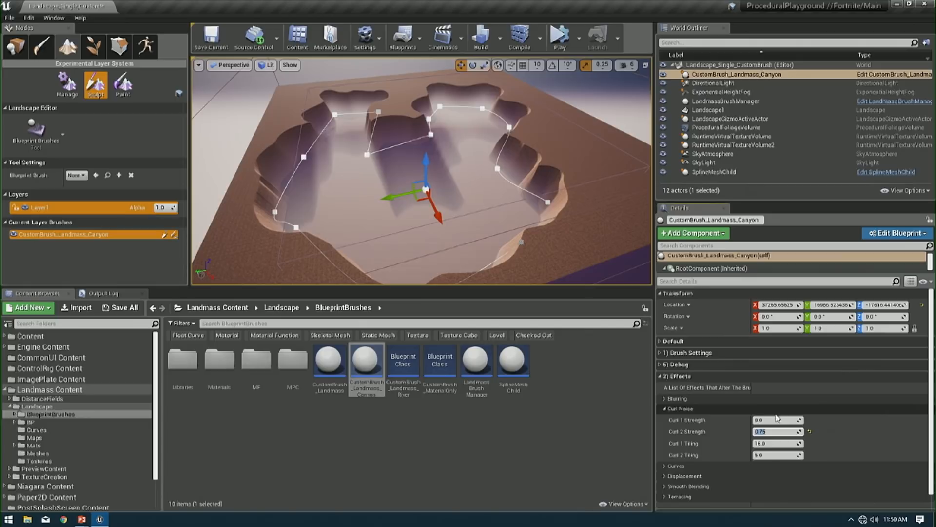
- Try a Curl 1 Strength of 0.2 on the canyon brush and settle on 0.5
{"action": "left_click", "coordinate": [784, 420]}
{"action": "type", "text": "0.2"}
{"action": "key", "text": "Return"}
{"action": "key", "text": "Return"}
{"action": "type", "text": "0."}
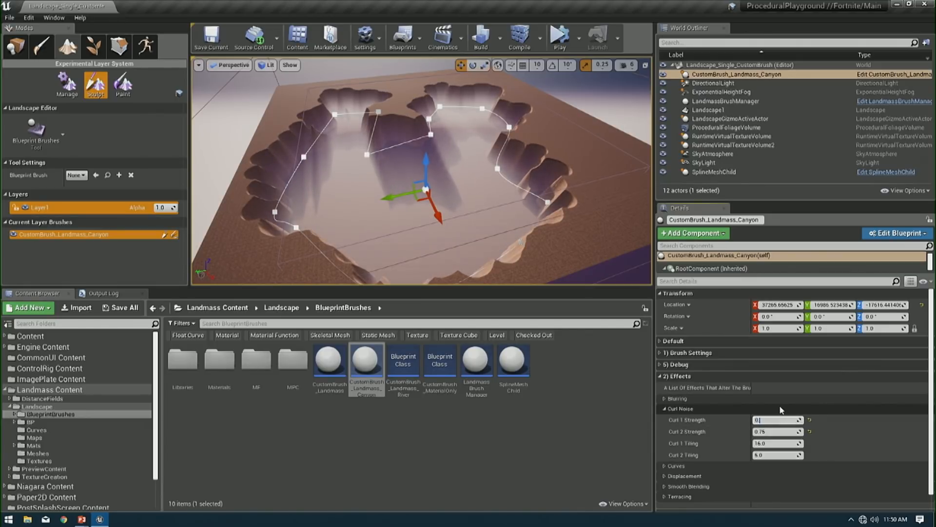
{"action": "type", "text": "5"}
{"action": "key", "text": "Return"}
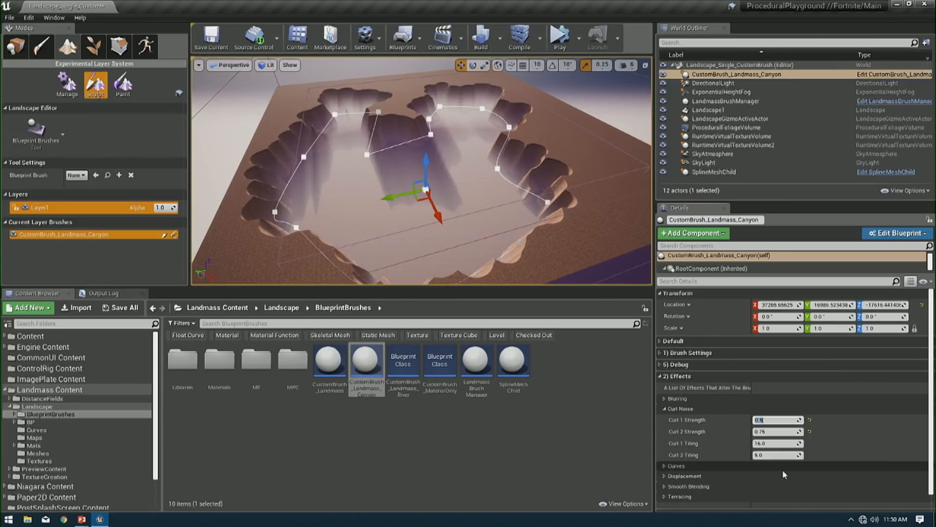
- Raise the canyon brush to a Z location of about -8814 and switch its falloff mode to Angle with a 45 degree falloff angle
{"action": "left_click_drag", "start_coordinate": [425, 169], "coordinate": [427, 144]}
{"action": "left_click", "coordinate": [688, 353]}
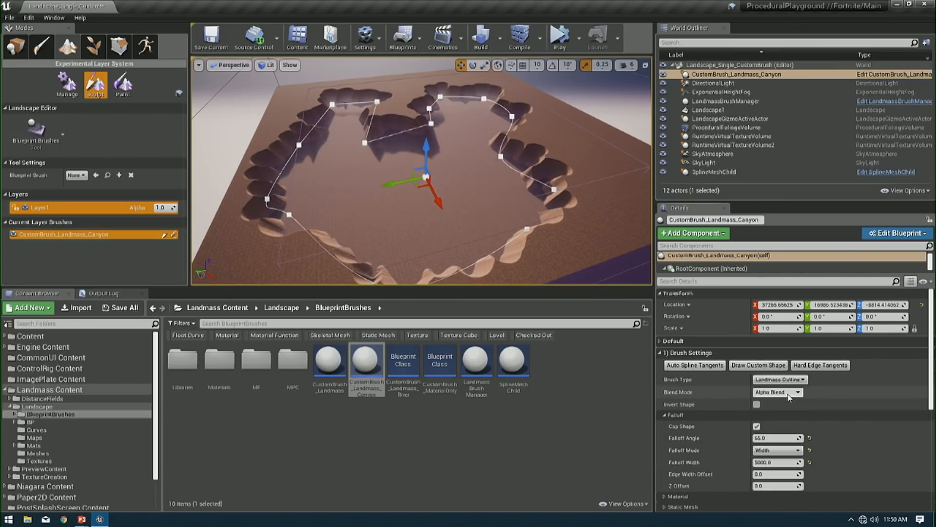
{"action": "left_click", "coordinate": [778, 450]}
{"action": "left_click", "coordinate": [765, 460]}
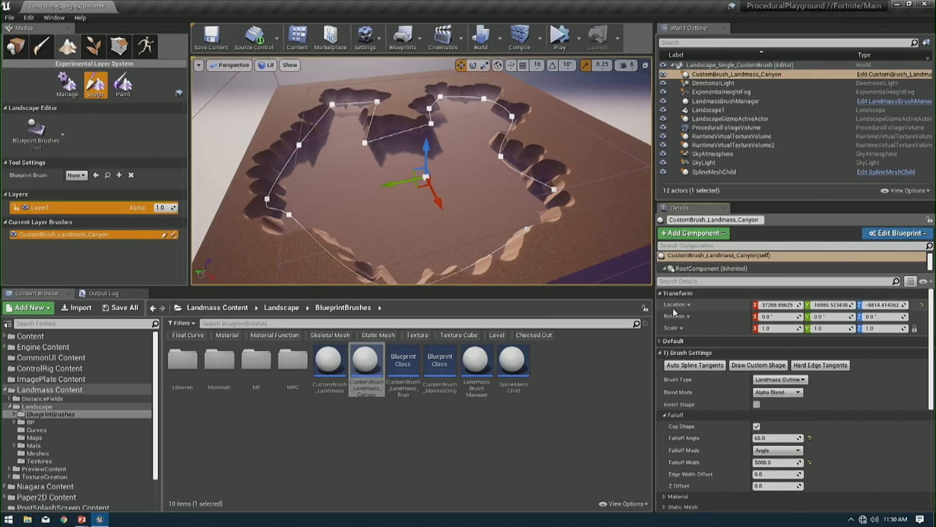
{"action": "type", "text": "45"}
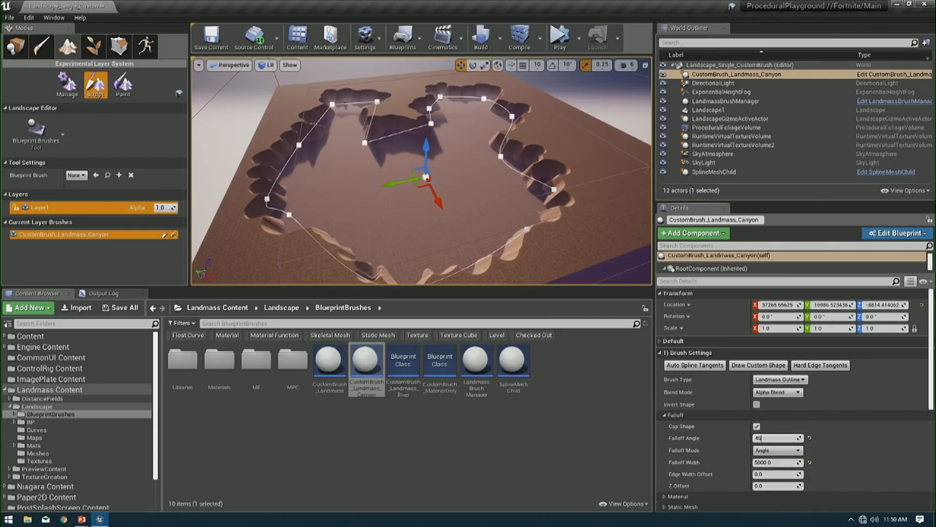
{"action": "key", "text": "Return"}
- Move the canyon brush to about X 33637, Y 11147, Z -15925, and inspect its eroded walls with the editor overlays hidden
{"action": "left_click_drag", "start_coordinate": [427, 152], "coordinate": [422, 166]}
{"action": "left_click_drag", "start_coordinate": [417, 198], "coordinate": [427, 194]}
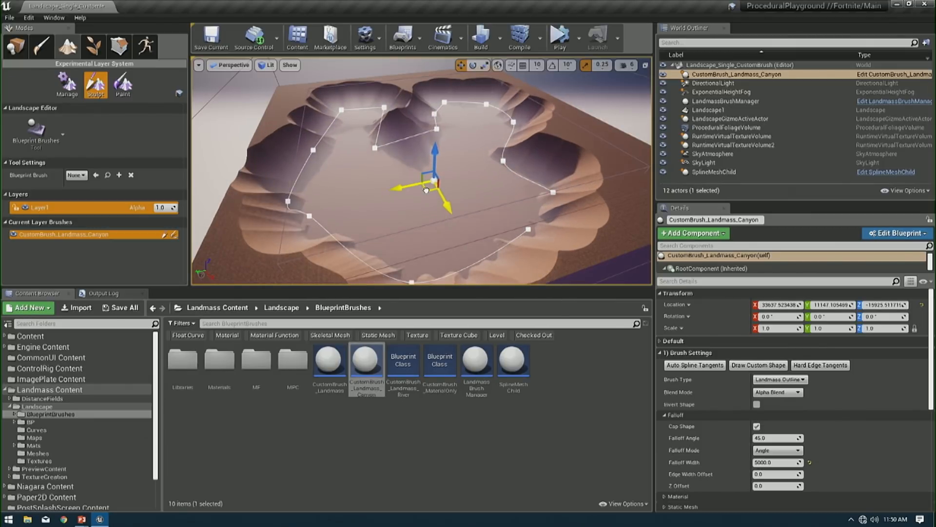
{"action": "mouse_move", "coordinate": [427, 193]}
{"action": "right_mouse_down"}
{"action": "mouse_move", "coordinate": [424, 204]}
{"action": "mouse_move", "coordinate": [439, 185]}
{"action": "mouse_move", "coordinate": [435, 197]}
{"action": "right_mouse_up"}
{"action": "key", "text": "s"}
{"action": "key", "text": "g"}
{"action": "key", "text": "w"}
{"action": "key", "text": "s"}
{"action": "key", "text": "g"}
{"action": "key", "text": "w"}
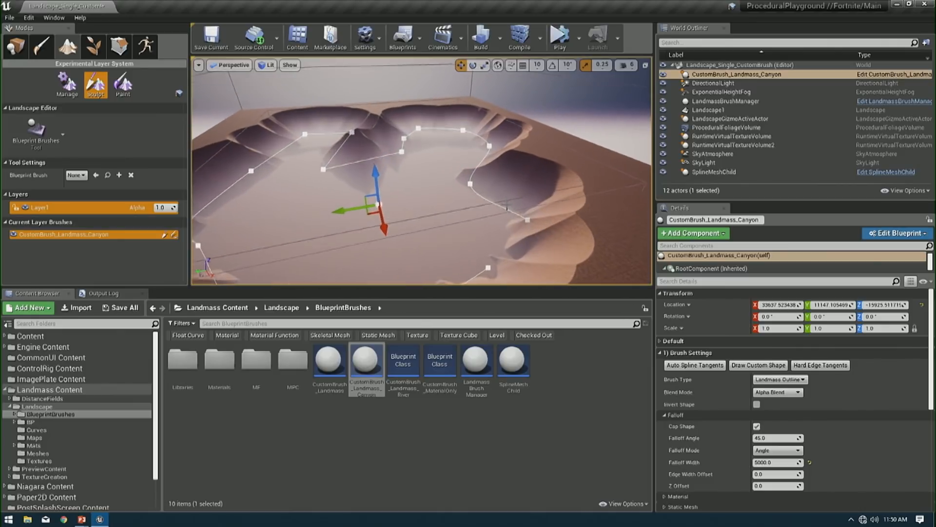
{"action": "key", "text": "g"}
- Try a Displacement Height of 5000 on the canyon brush, and reset it to 0
{"action": "left_click", "coordinate": [712, 355]}
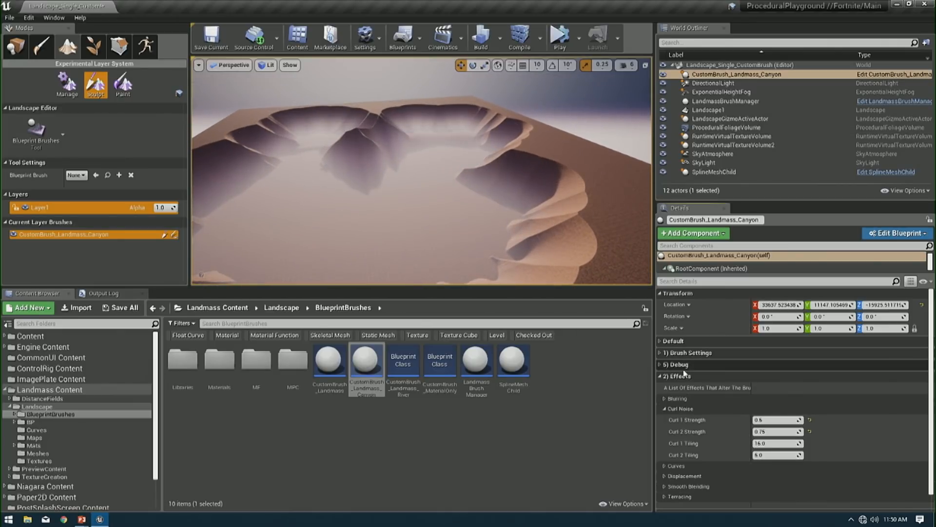
{"action": "left_click", "coordinate": [704, 476]}
{"action": "scroll", "coordinate": [707, 468], "scroll_direction": "down", "scroll_amount": 2}
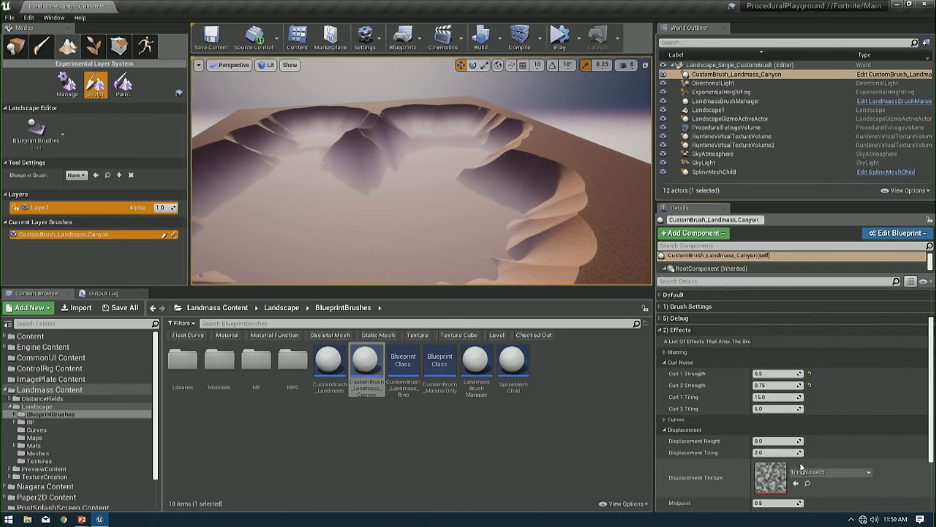
{"action": "left_click", "coordinate": [780, 441]}
{"action": "type", "text": "5000"}
{"action": "key", "text": "Return"}
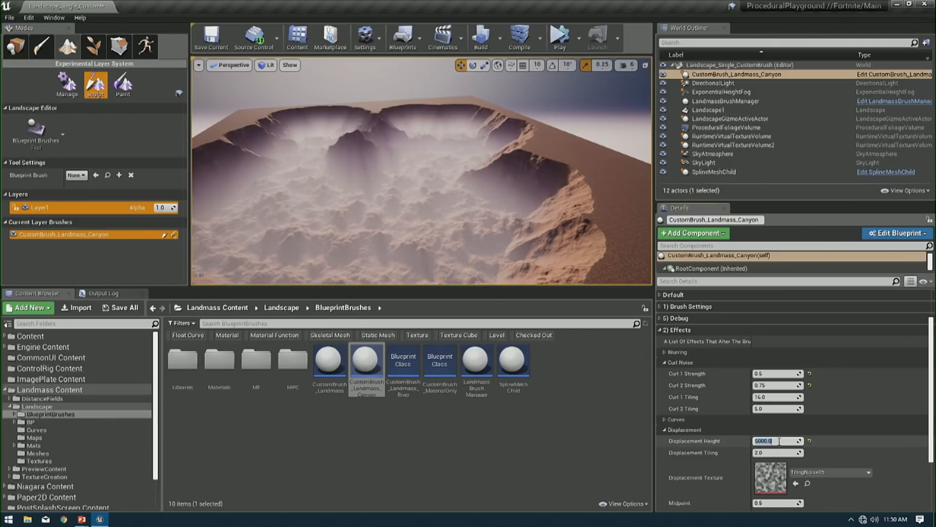
{"action": "type", "text": "0"}
{"action": "key", "text": "Return"}
{"action": "left_click", "coordinate": [664, 429]}
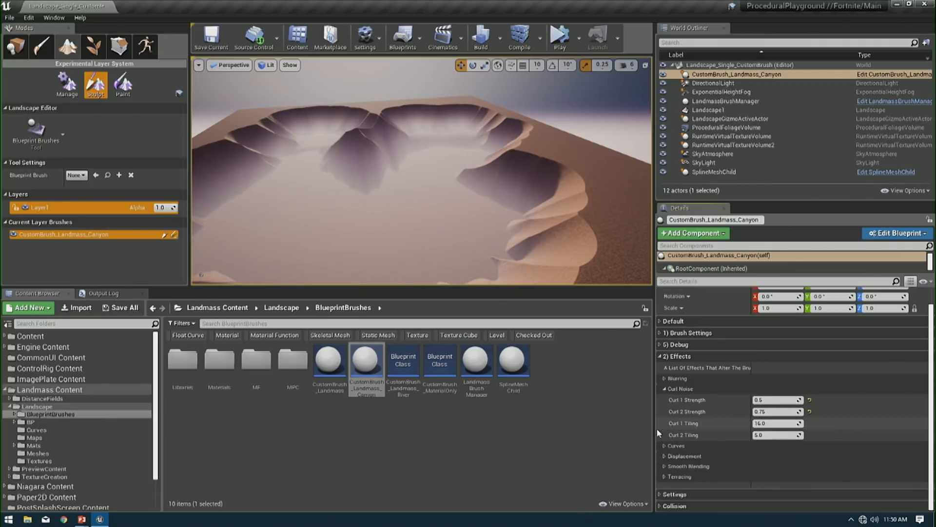
- Set the canyon brush's Inner Smooth Threshold to 5000, try an Outer Smooth Threshold of 1000, and settle on 500
{"action": "left_click", "coordinate": [662, 466]}
{"action": "left_click", "coordinate": [779, 453]}
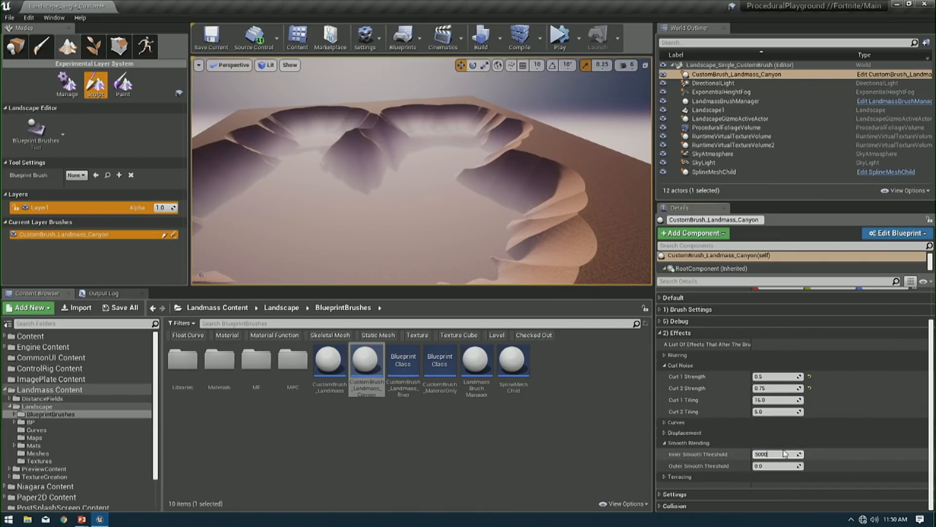
{"action": "key", "text": "Return"}
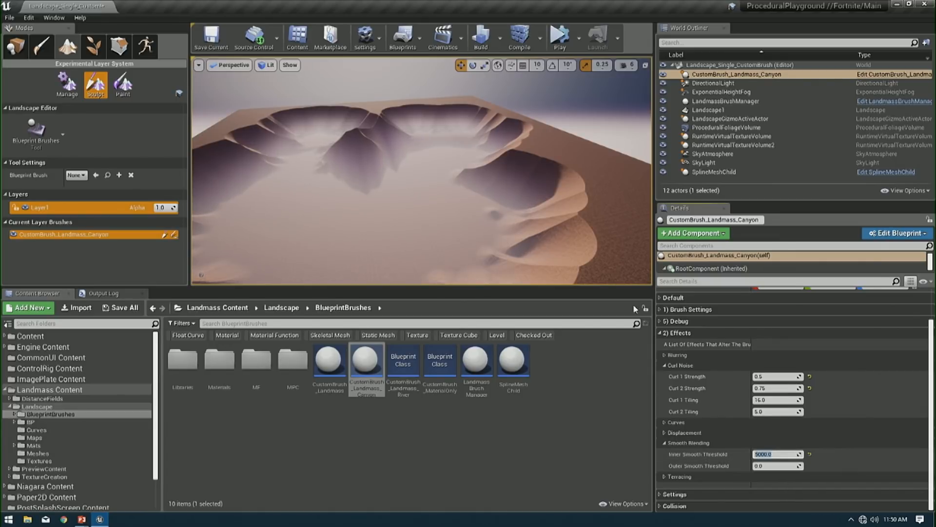
{"action": "left_click", "coordinate": [773, 466]}
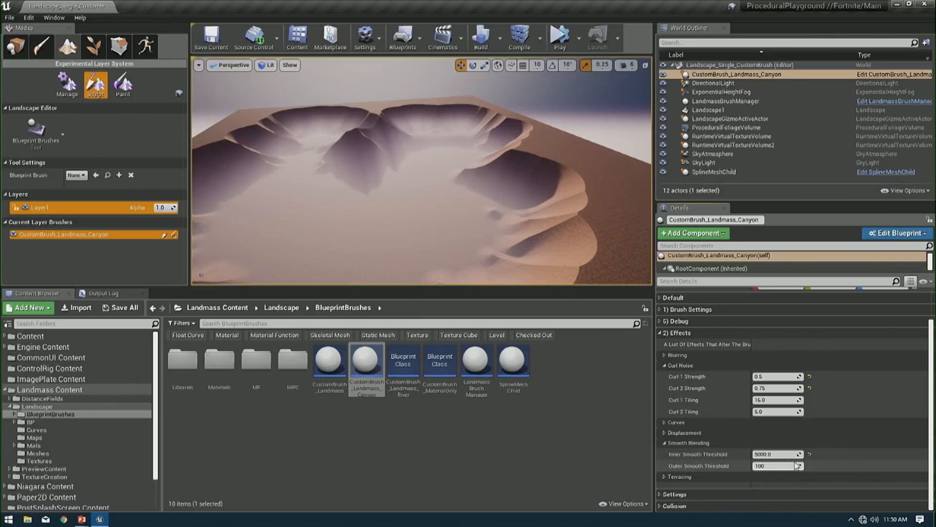
{"action": "type", "text": "1000"}
{"action": "key", "text": "Return"}
{"action": "type", "text": "500"}
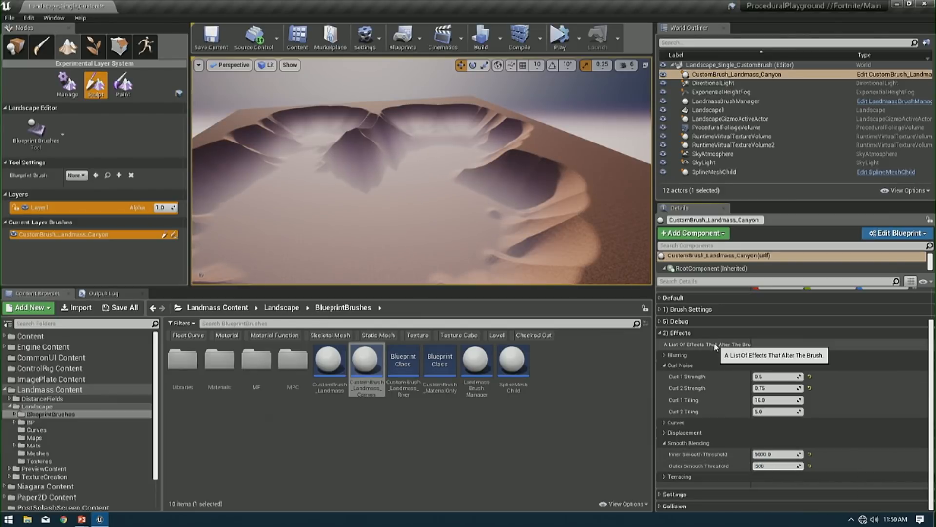
{"action": "key", "text": "Return"}
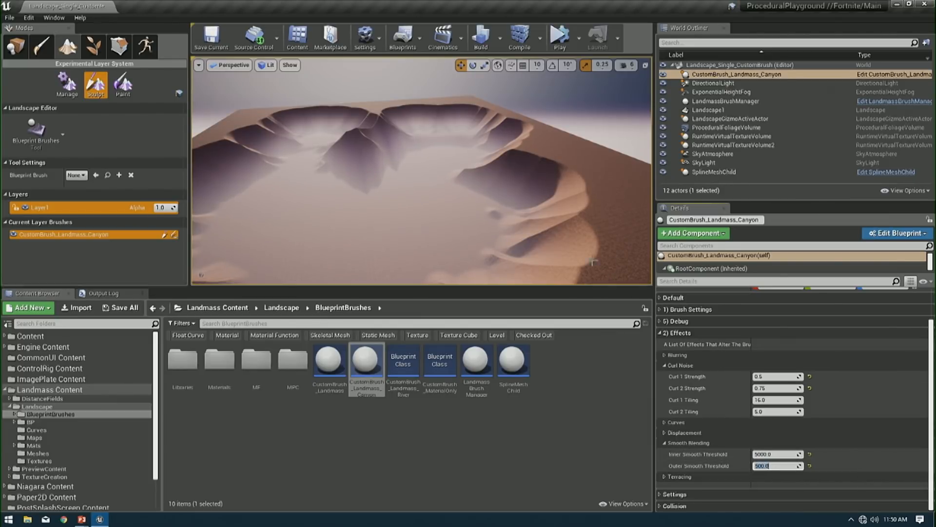
- View the smoothed canyon from above and reselect the canyon brush among the level's actors
{"action": "right_click_drag", "start_coordinate": [617, 278], "coordinate": [585, 317]}
{"action": "right_click_drag", "start_coordinate": [422, 171], "coordinate": [495, 161]}
{"action": "left_click", "coordinate": [745, 83]}
{"action": "left_click", "coordinate": [741, 75]}
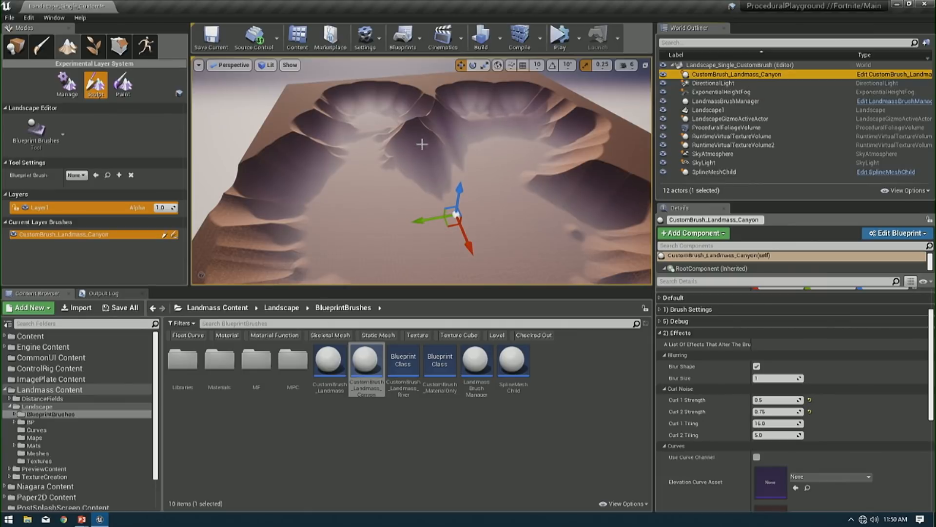
{"action": "left_click", "coordinate": [37, 130]}
{"action": "double_click", "coordinate": [381, 5]}
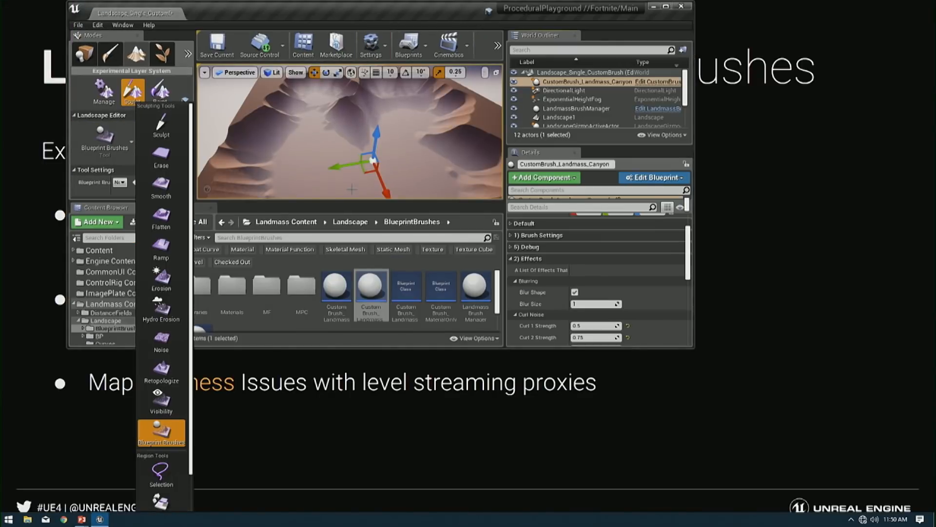
{"action": "double_click", "coordinate": [460, 12]}
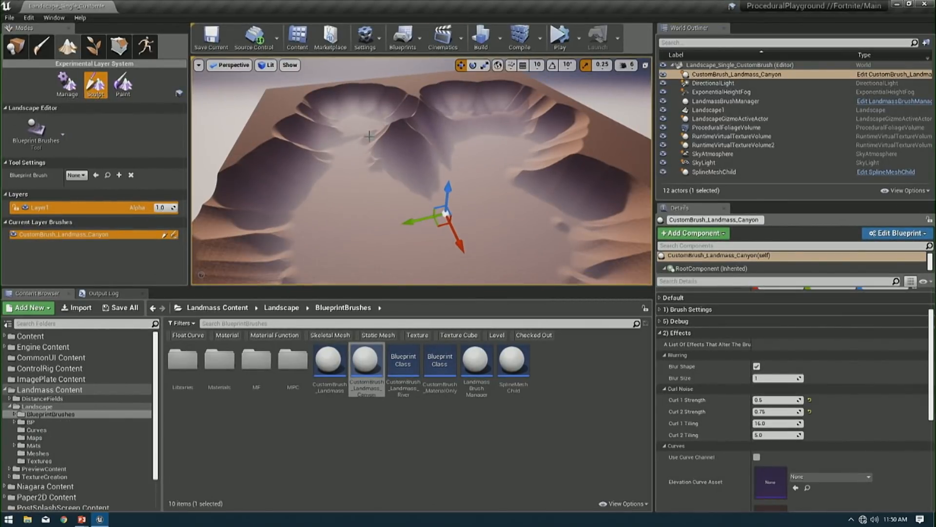
- Duplicate the canyon brush, raise the copy to about Z -7315, rotate it about -65 degrees around Z, and shift it across the landscape
{"action": "scroll", "coordinate": [370, 137], "scroll_direction": "down", "scroll_amount": 8}
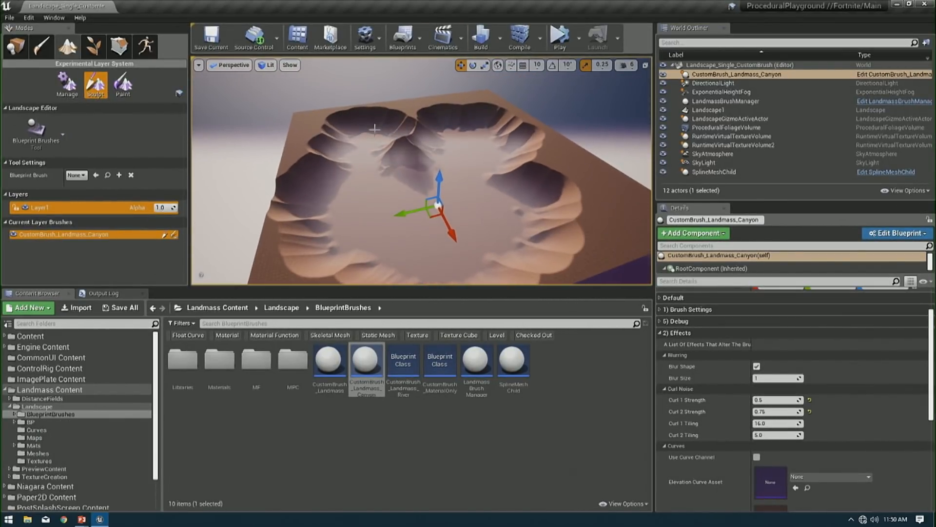
{"action": "key", "text": "ctrl+w"}
{"action": "left_click_drag", "start_coordinate": [441, 173], "coordinate": [442, 163]}
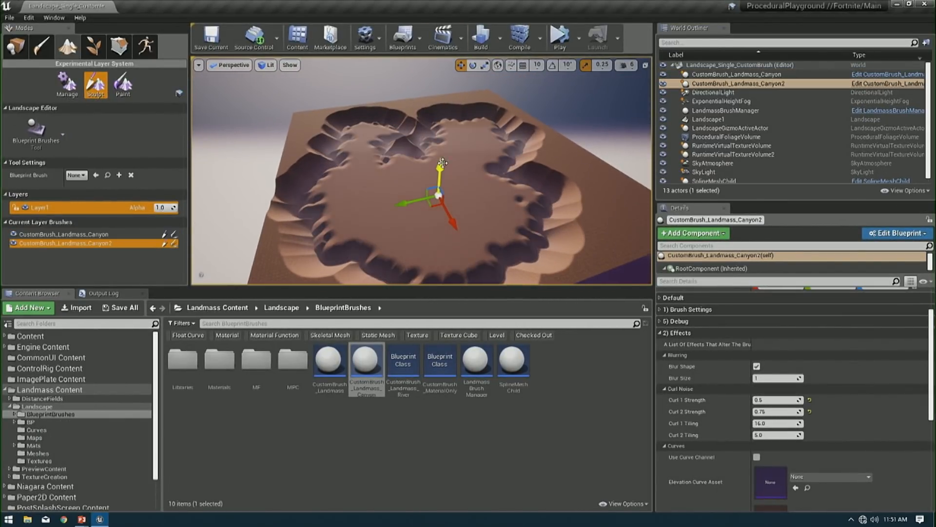
{"action": "key", "text": "e"}
{"action": "mouse_move", "coordinate": [483, 188]}
{"action": "left_mouse_down"}
{"action": "mouse_move", "coordinate": [465, 242]}
{"action": "mouse_move", "coordinate": [390, 215]}
{"action": "mouse_move", "coordinate": [464, 174]}
{"action": "left_mouse_up"}
{"action": "key", "text": "w"}
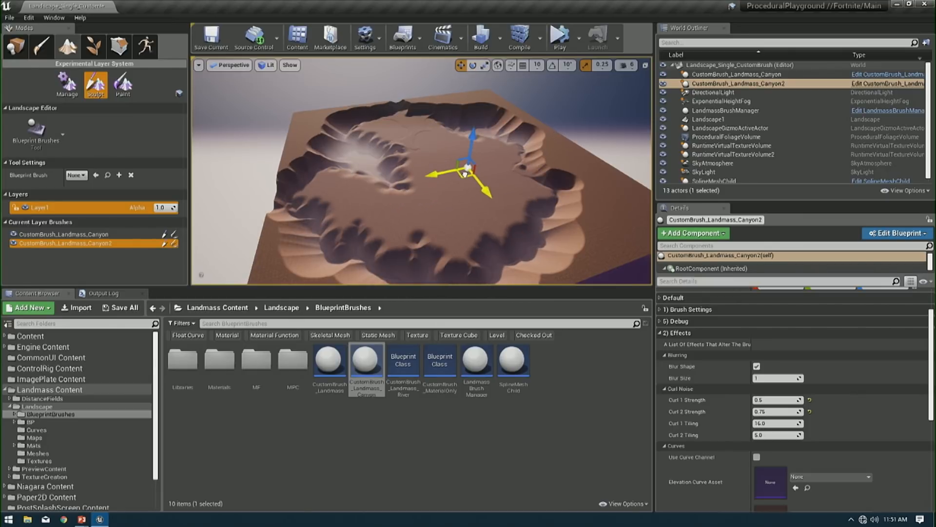
- Scale the duplicated canyon brush to 0.5 on all axes and move it to about X 34400, Y -53402 on the canyon's edge
{"action": "scroll", "coordinate": [888, 338], "scroll_direction": "up", "scroll_amount": 2}
{"action": "left_click", "coordinate": [832, 328]}
{"action": "type", "text": "0.5"}
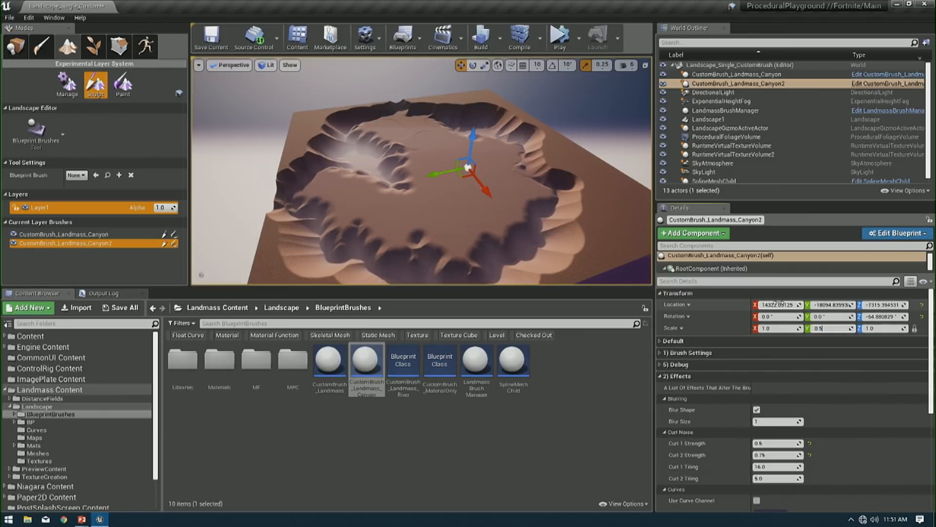
{"action": "key", "text": "Return"}
{"action": "mouse_move", "coordinate": [470, 140]}
{"action": "left_mouse_down"}
{"action": "mouse_move", "coordinate": [451, 181]}
{"action": "mouse_move", "coordinate": [531, 169]}
{"action": "left_mouse_up"}
- Turn off Cap Shape in the duplicated brush's falloff settings and inspect the resulting landform from several angles
{"action": "left_click", "coordinate": [679, 376]}
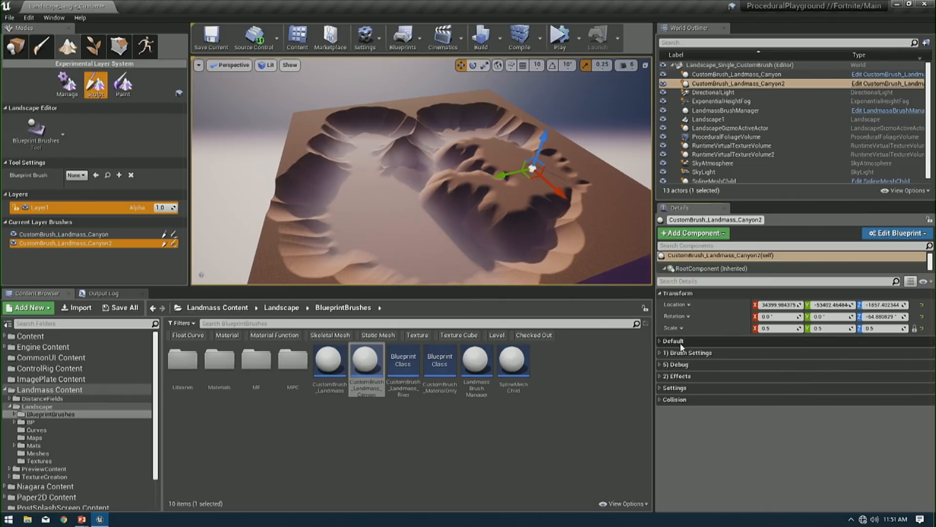
{"action": "left_click", "coordinate": [686, 353]}
{"action": "left_click", "coordinate": [683, 416]}
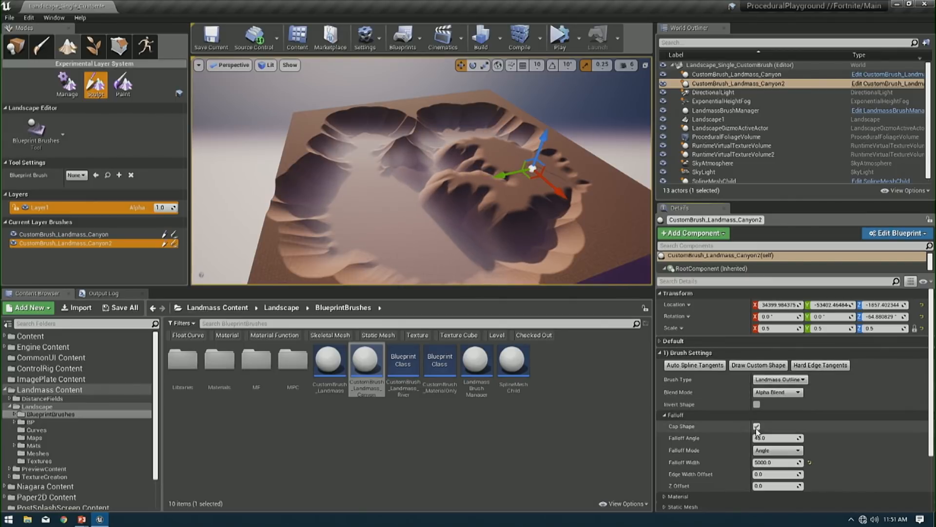
{"action": "left_click", "coordinate": [759, 427]}
{"action": "right_click_drag", "start_coordinate": [502, 244], "coordinate": [512, 244]}
{"action": "left_click_drag", "start_coordinate": [459, 236], "coordinate": [441, 282]}
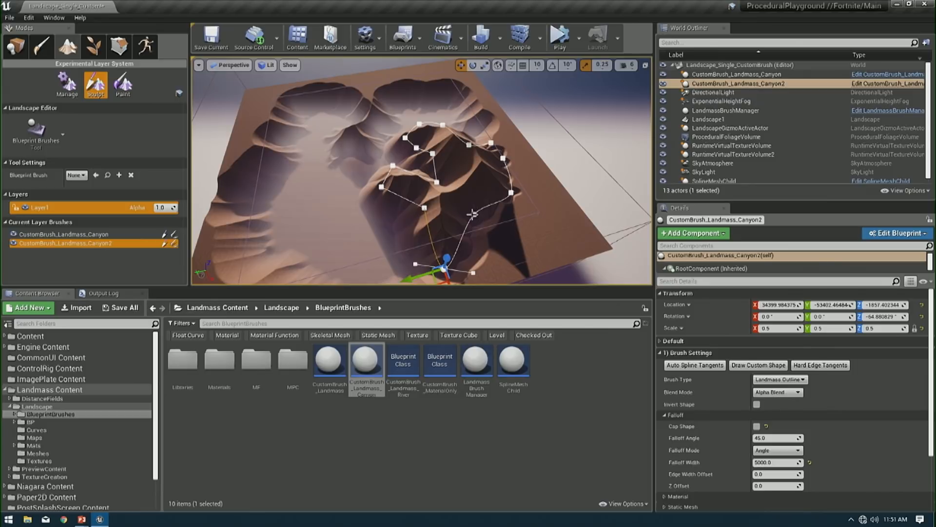
{"action": "left_click_drag", "start_coordinate": [469, 226], "coordinate": [524, 226]}
{"action": "mouse_move", "coordinate": [524, 225]}
{"action": "right_mouse_down"}
{"action": "mouse_move", "coordinate": [514, 239]}
{"action": "mouse_move", "coordinate": [515, 225]}
{"action": "right_mouse_up"}
{"action": "key", "text": "g"}
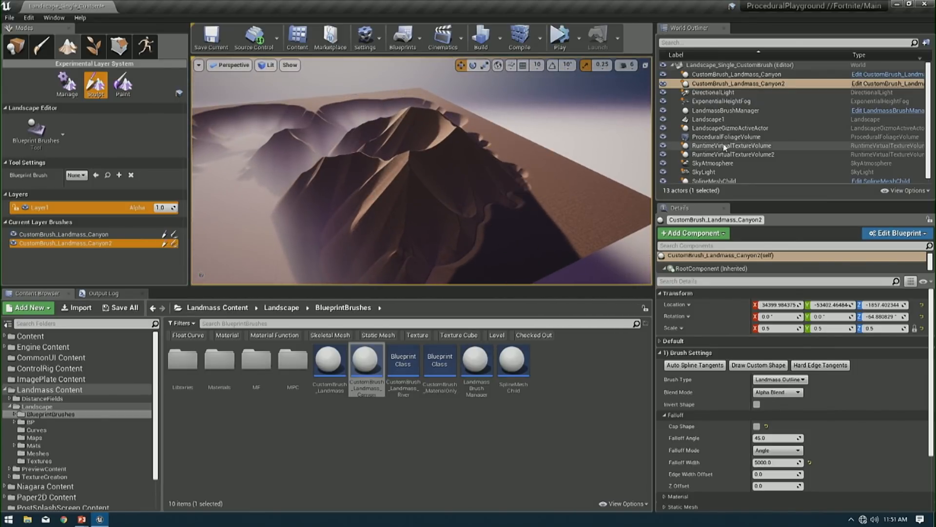
- Lower the duplicated canyon brush to about Z -6830 and view the resulting mountain without the editor overlays
{"action": "left_click", "coordinate": [774, 87]}
{"action": "key", "text": "f"}
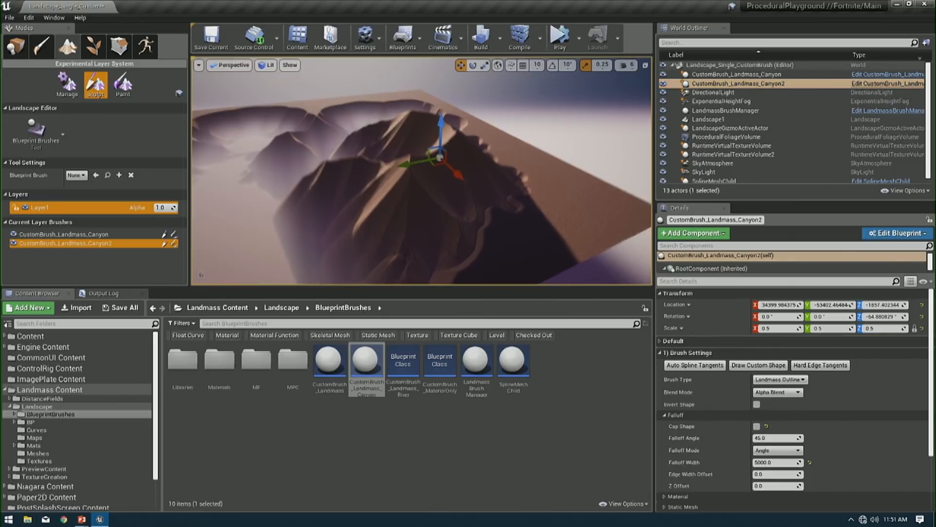
{"action": "left_click_drag", "start_coordinate": [445, 133], "coordinate": [439, 141]}
{"action": "key", "text": "g"}
{"action": "right_click_drag", "start_coordinate": [438, 142], "coordinate": [482, 114]}
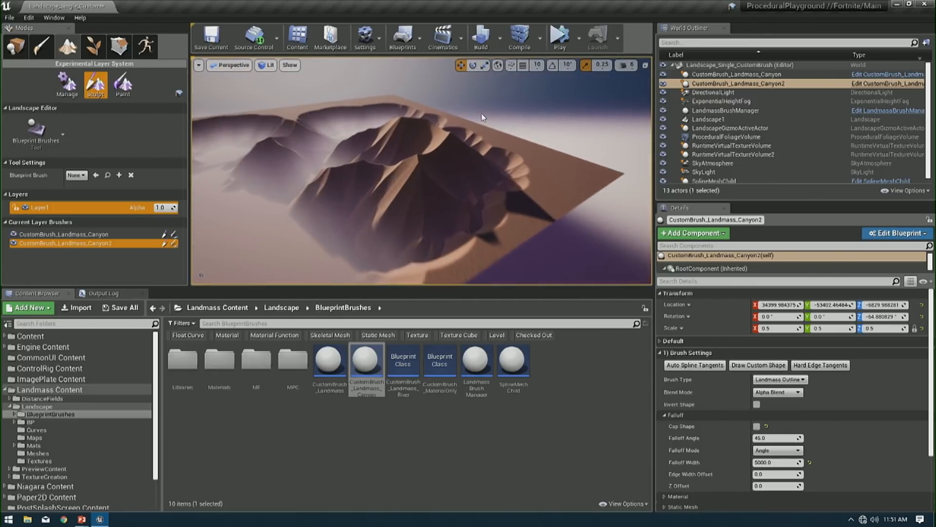
{"action": "key", "text": "g"}
{"action": "left_click", "coordinate": [394, 126]}
- Reselect the duplicated canyon brush among the level's actors and lower it to about Z -13714
{"action": "left_click", "coordinate": [735, 75]}
{"action": "left_click", "coordinate": [790, 85]}
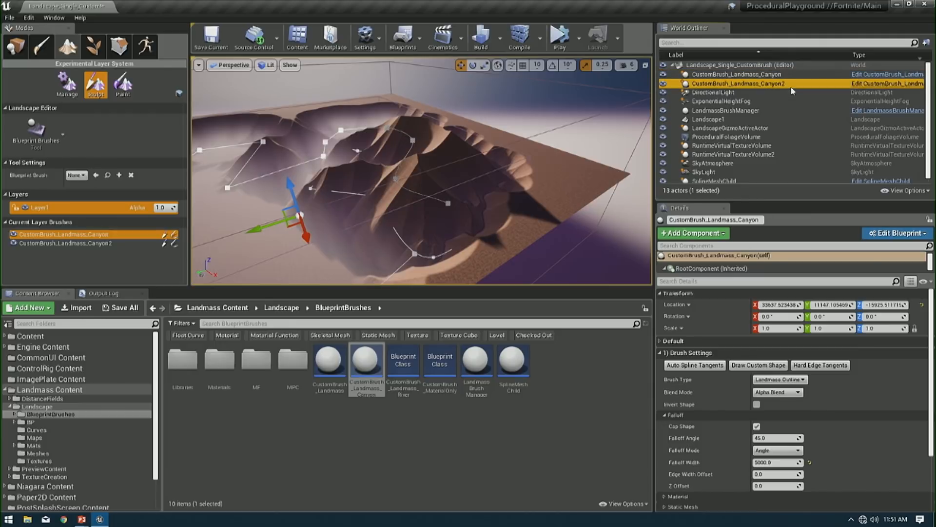
{"action": "left_click_drag", "start_coordinate": [432, 121], "coordinate": [431, 134]}
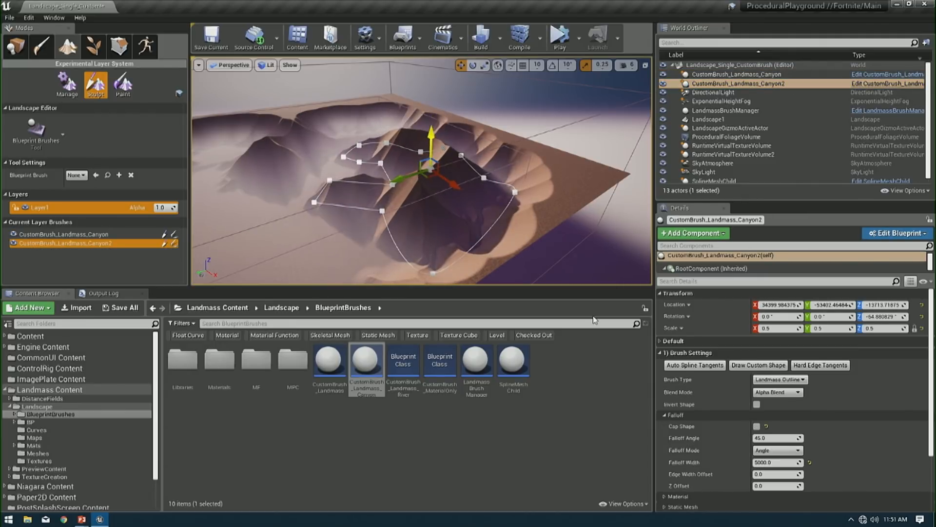
- Try the Width falloff mode on the duplicated canyon brush, and return it to Angle
{"action": "left_click", "coordinate": [772, 393]}
{"action": "left_click", "coordinate": [770, 400]}
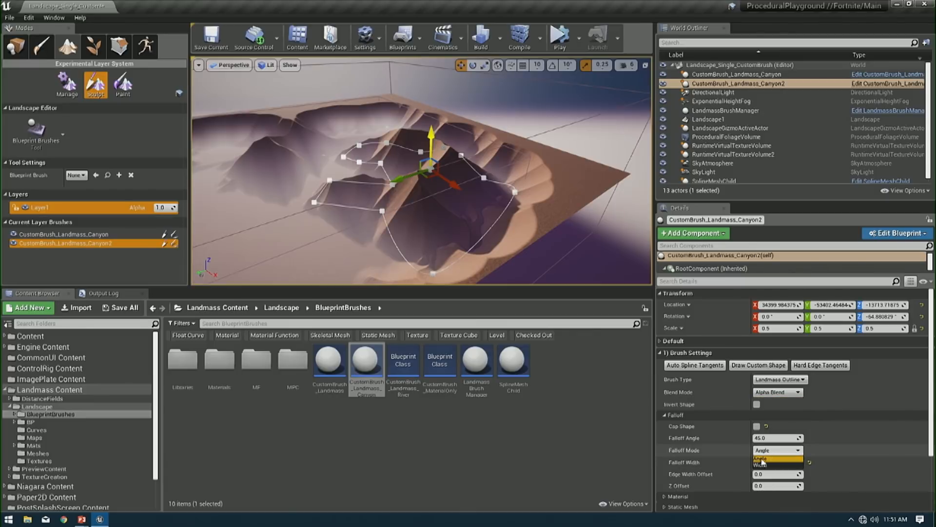
{"action": "left_click", "coordinate": [767, 467]}
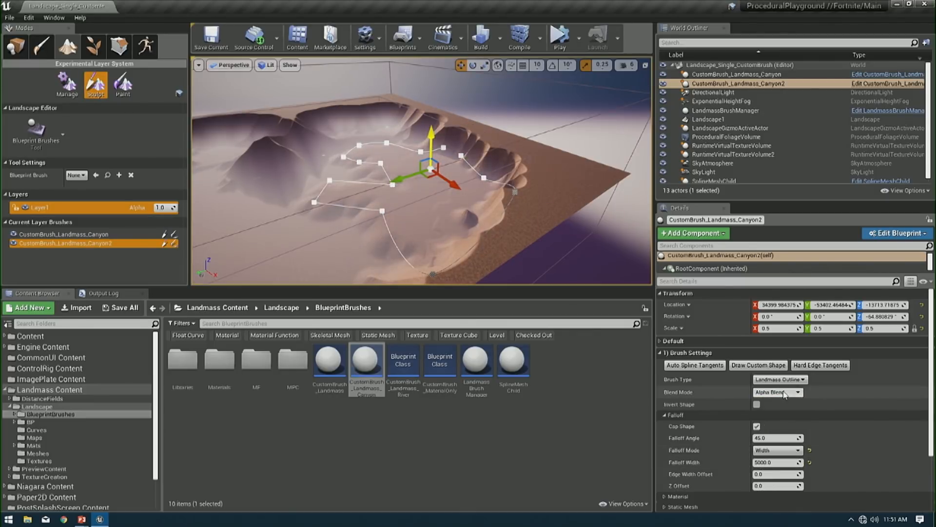
{"action": "left_click", "coordinate": [777, 453]}
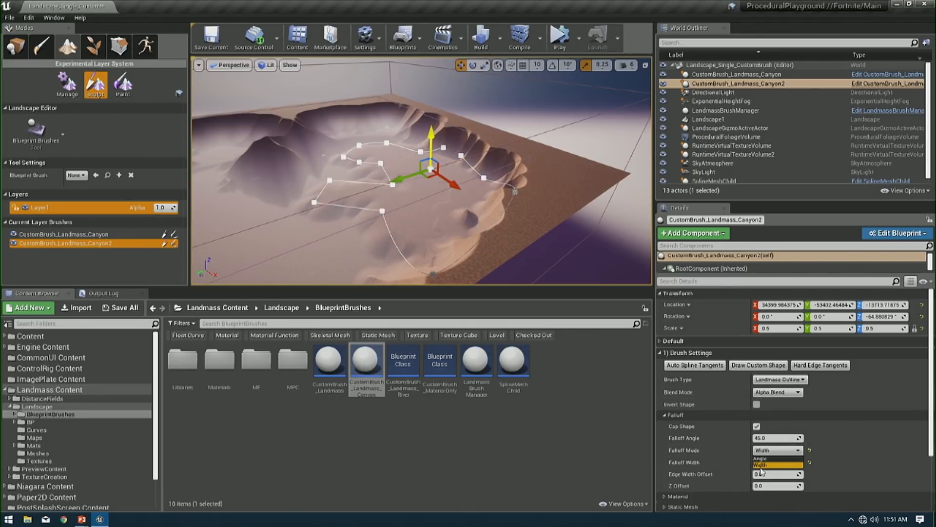
{"action": "left_click", "coordinate": [766, 459]}
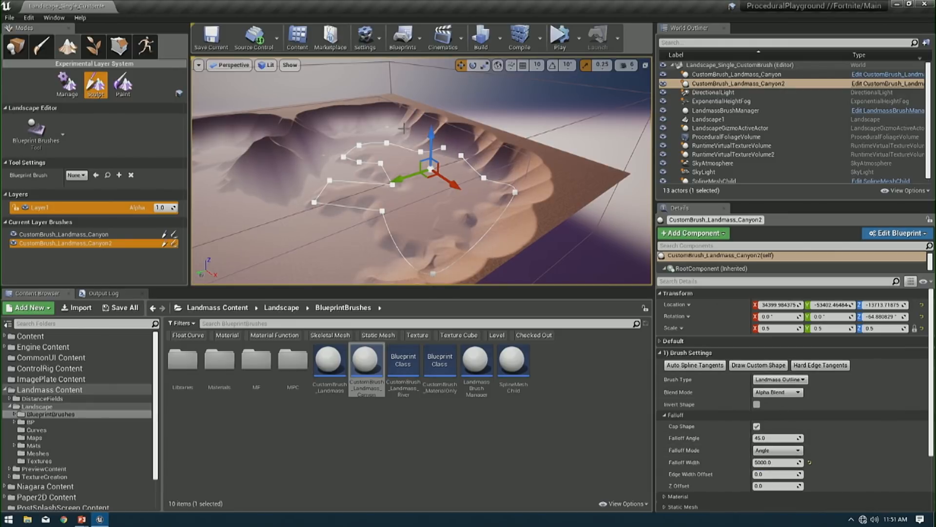
- Turn off Cap Shape on the duplicated canyon brush and raise it to about Z -6949
{"action": "left_click_drag", "start_coordinate": [427, 135], "coordinate": [428, 127]}
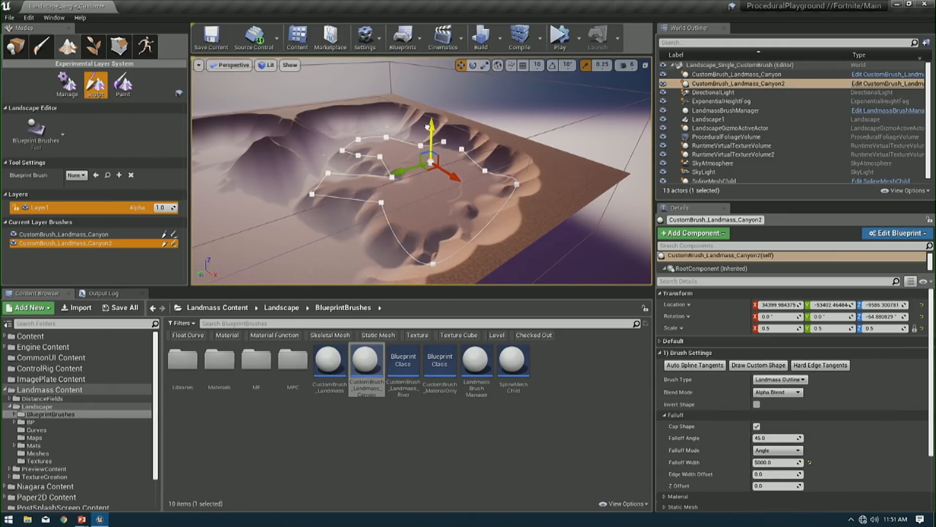
{"action": "left_click", "coordinate": [757, 427]}
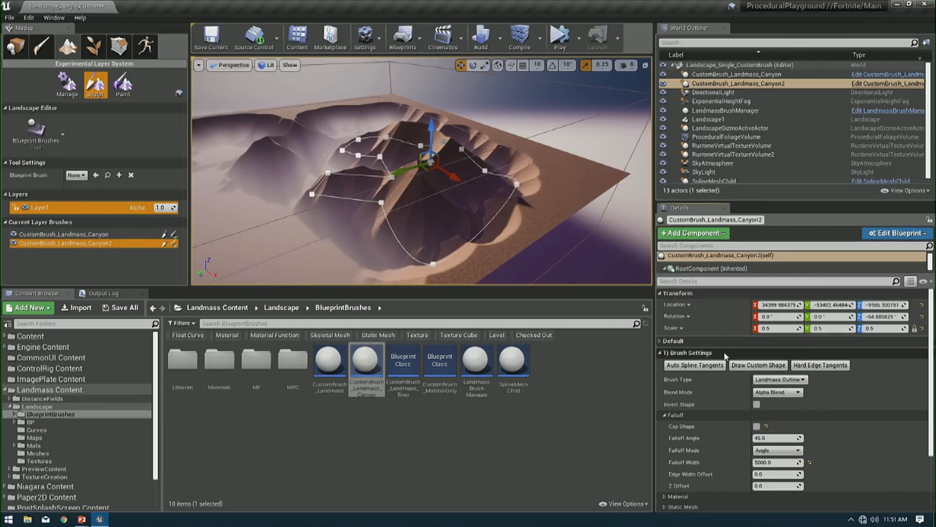
{"action": "left_click_drag", "start_coordinate": [428, 132], "coordinate": [428, 125]}
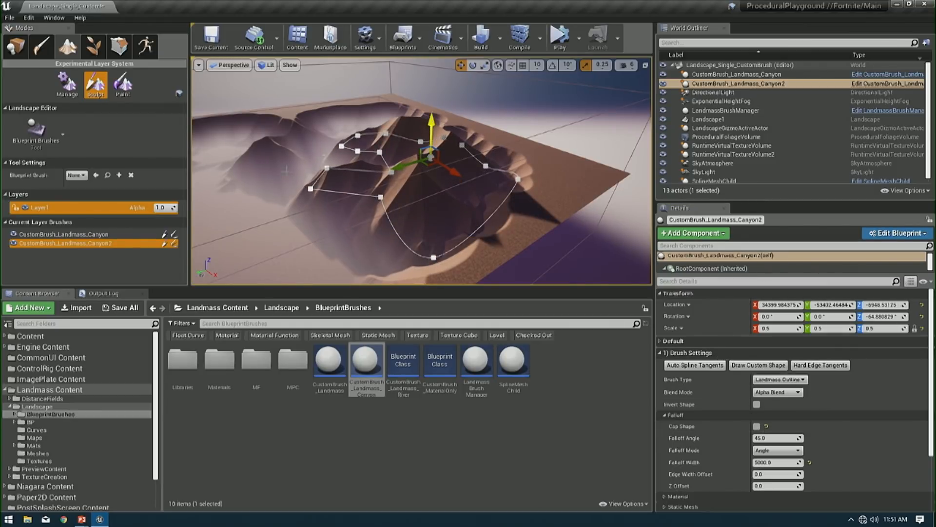
- Place the duplicated brush first in the layer's brush order and move it to about X 28949, Y -69321, Z -2651
{"action": "left_click_drag", "start_coordinate": [74, 239], "coordinate": [77, 236]}
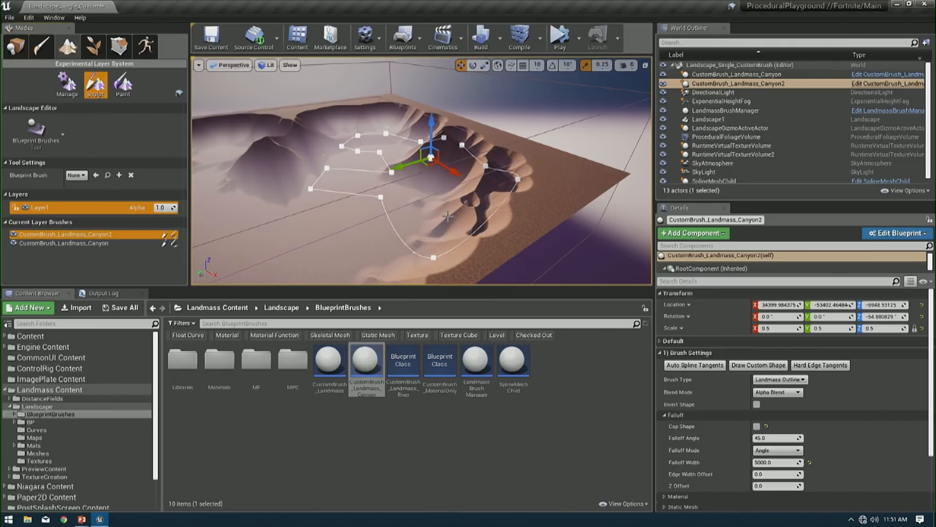
{"action": "left_click_drag", "start_coordinate": [425, 171], "coordinate": [453, 169]}
{"action": "left_click_drag", "start_coordinate": [463, 128], "coordinate": [460, 117]}
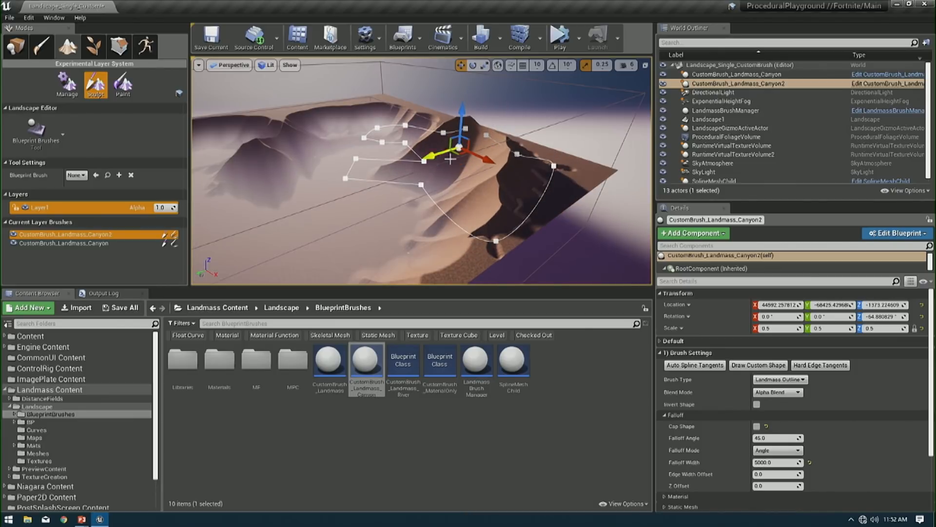
{"action": "mouse_move", "coordinate": [450, 159]}
{"action": "left_mouse_down"}
{"action": "mouse_move", "coordinate": [475, 161]}
{"action": "mouse_move", "coordinate": [433, 161]}
{"action": "mouse_move", "coordinate": [324, 104]}
{"action": "mouse_move", "coordinate": [460, 150]}
{"action": "mouse_move", "coordinate": [465, 100]}
{"action": "mouse_move", "coordinate": [464, 161]}
{"action": "mouse_move", "coordinate": [462, 141]}
{"action": "left_mouse_up"}
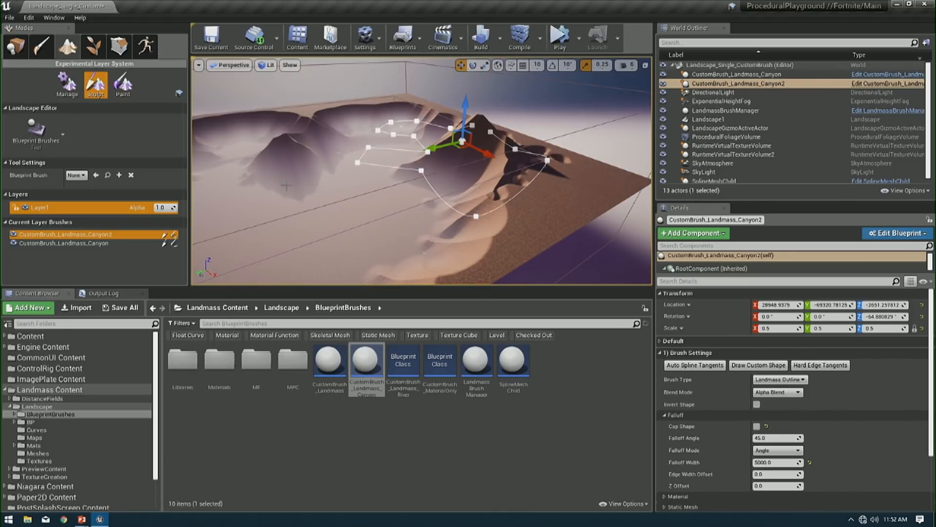
{"action": "right_click_drag", "start_coordinate": [423, 218], "coordinate": [428, 232]}
- Delete the duplicated canyon brush despite its landscape reference, and select the remaining canyon brush for a view from above
{"action": "key", "text": "Delete"}
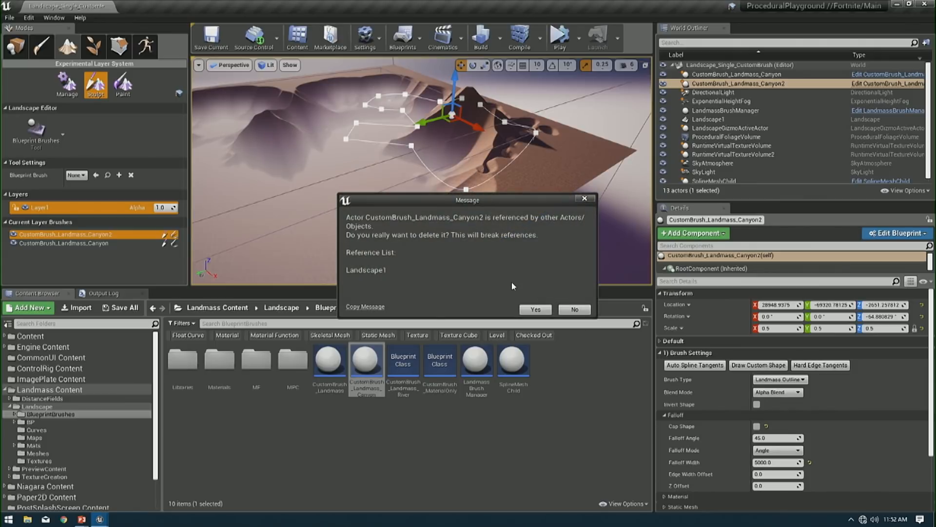
{"action": "left_click", "coordinate": [536, 310]}
{"action": "double_click", "coordinate": [83, 235]}
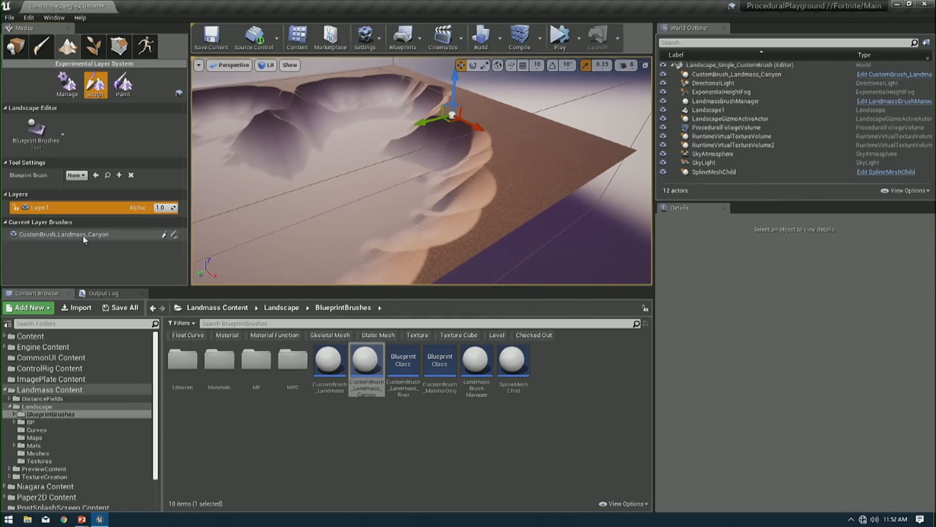
{"action": "mouse_move", "coordinate": [422, 171]}
{"action": "right_mouse_down"}
{"action": "mouse_move", "coordinate": [468, 200]}
{"action": "mouse_move", "coordinate": [423, 188]}
{"action": "right_mouse_up"}
{"action": "key", "text": "g"}
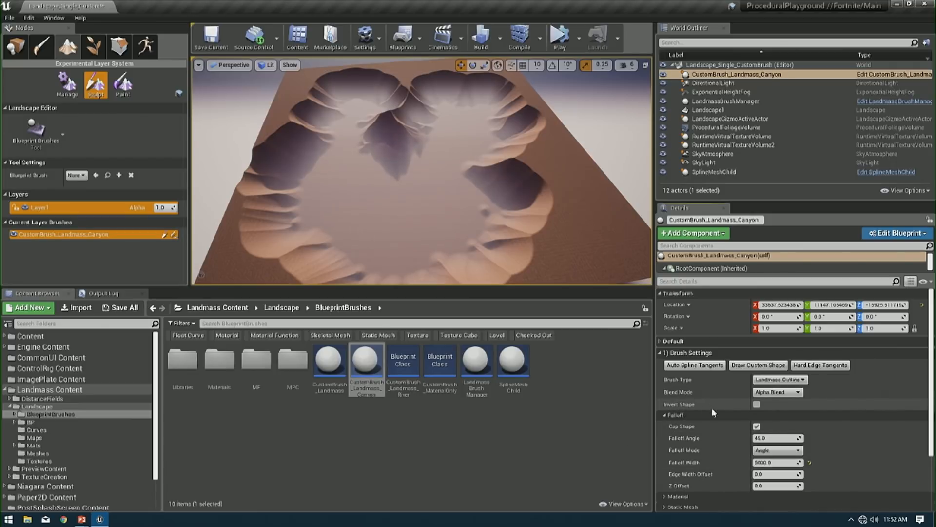
- Check the landscape's target layer names in Paint mode and add a Rocks entry to the canyon brush's Paint Layer Target Settings
{"action": "scroll", "coordinate": [709, 409], "scroll_direction": "down", "scroll_amount": 1}
{"action": "left_click", "coordinate": [689, 397]}
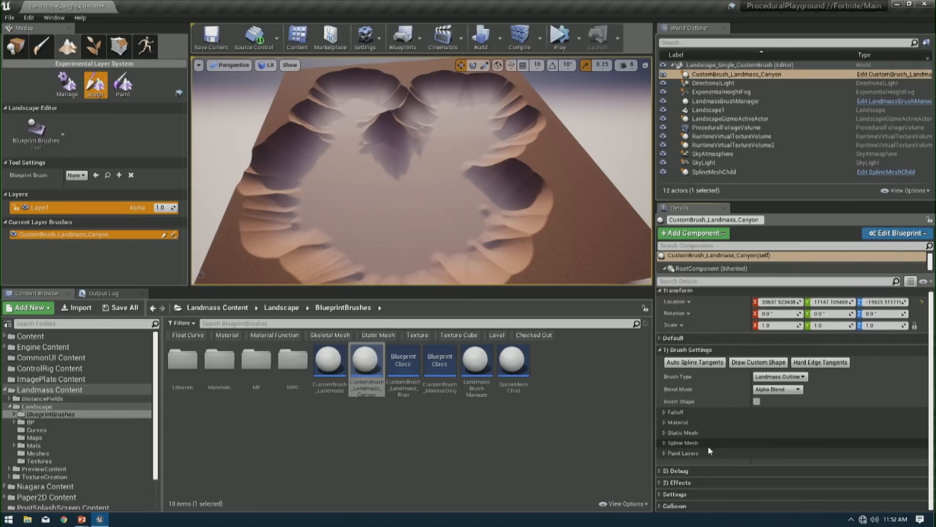
{"action": "left_click", "coordinate": [702, 453]}
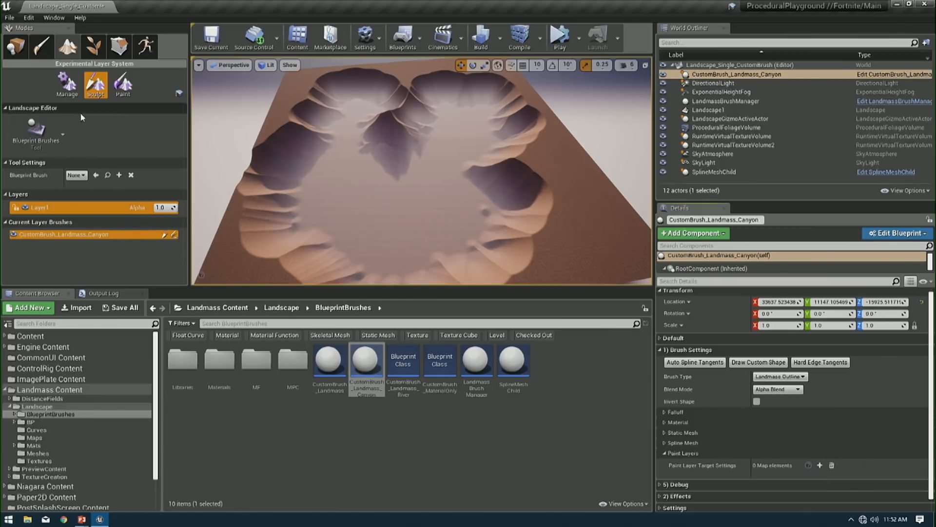
{"action": "left_click", "coordinate": [125, 84]}
{"action": "scroll", "coordinate": [61, 213], "scroll_direction": "down", "scroll_amount": 3}
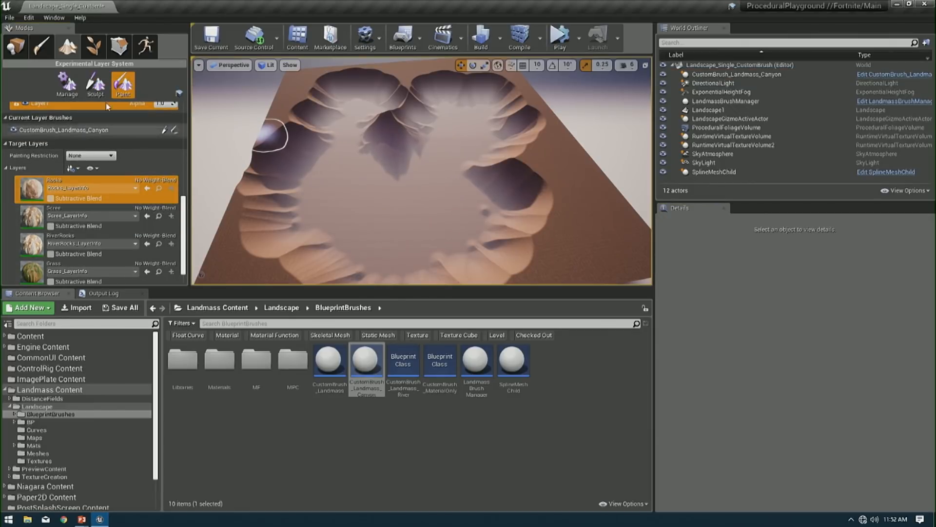
{"action": "left_click", "coordinate": [97, 84]}
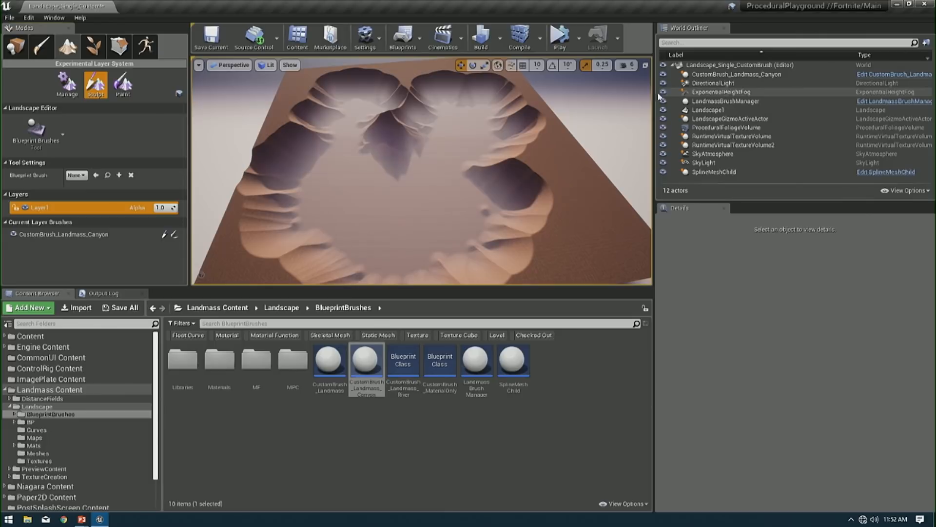
{"action": "left_click", "coordinate": [63, 234]}
{"action": "left_click", "coordinate": [819, 465]}
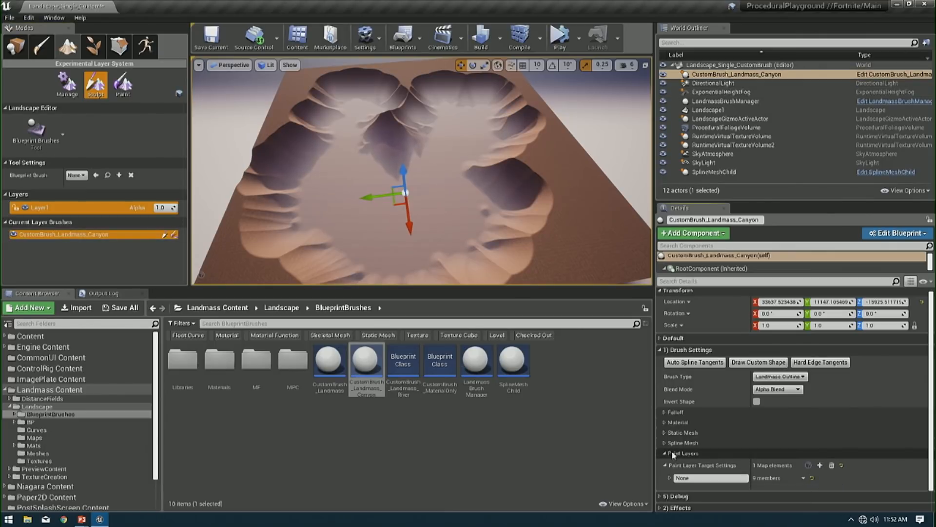
{"action": "left_click", "coordinate": [691, 477]}
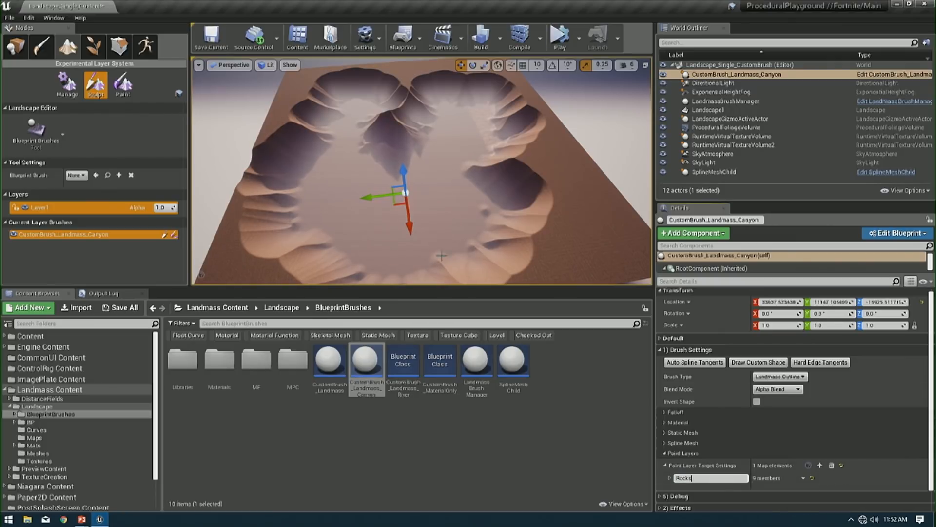
- Expand the Rocks paint layer settings and raise its Falloff Width to 15000, trying 5000 on the way
{"action": "key", "text": "w"}
{"action": "mouse_move", "coordinate": [442, 256]}
{"action": "right_mouse_down"}
{"action": "mouse_move", "coordinate": [451, 270]}
{"action": "mouse_move", "coordinate": [463, 269]}
{"action": "mouse_move", "coordinate": [487, 199]}
{"action": "right_mouse_up"}
{"action": "key", "text": "g"}
{"action": "key", "text": "g"}
{"action": "scroll", "coordinate": [487, 199], "scroll_direction": "down", "scroll_amount": 5}
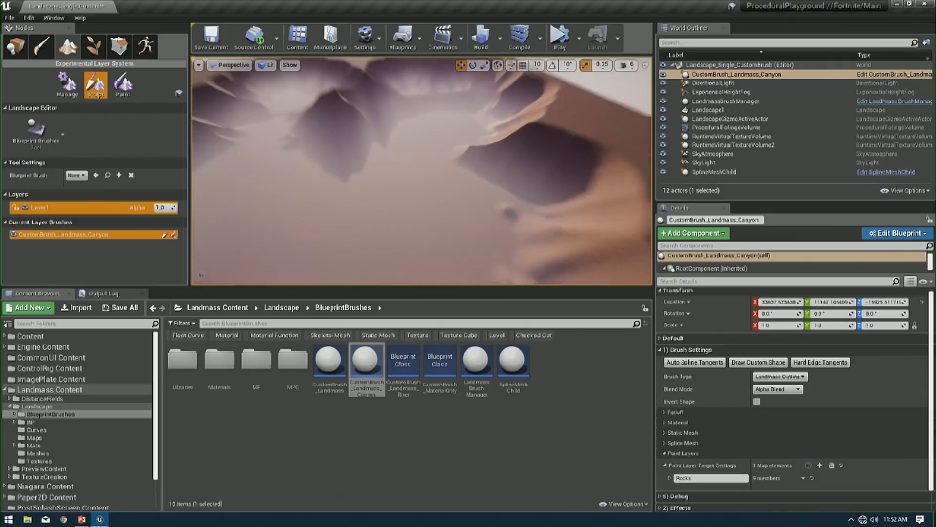
{"action": "left_click", "coordinate": [669, 478]}
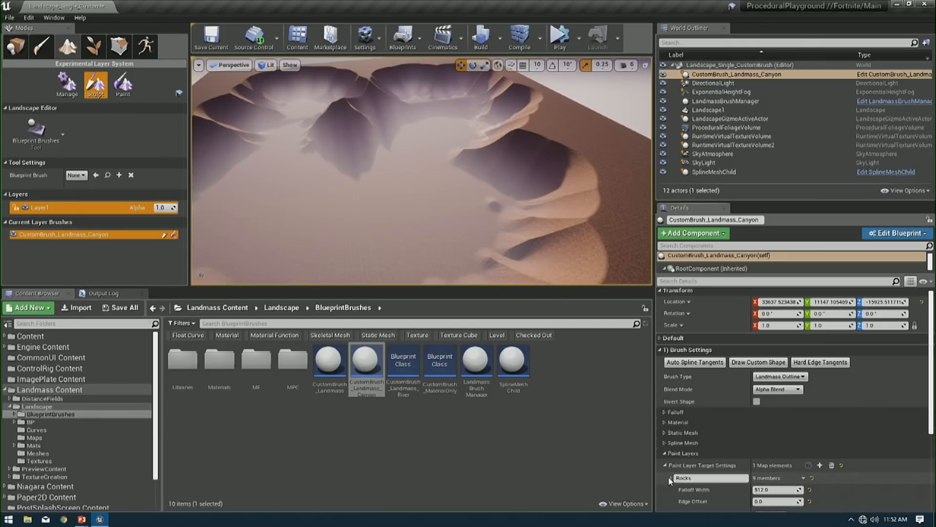
{"action": "scroll", "coordinate": [770, 439], "scroll_direction": "down", "scroll_amount": 2}
{"action": "left_click", "coordinate": [774, 427]}
{"action": "type", "text": "1"}
{"action": "key", "text": "Return"}
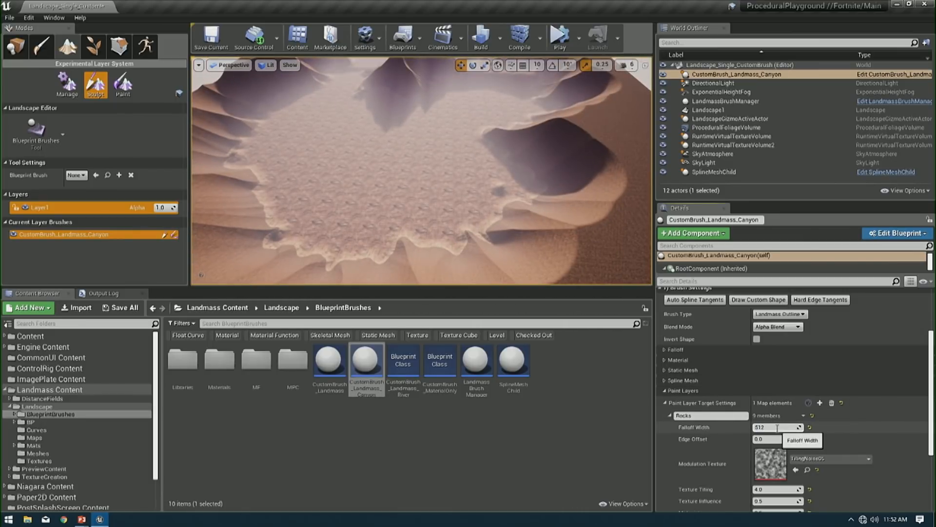
{"action": "type", "text": "5000"}
{"action": "key", "text": "Return"}
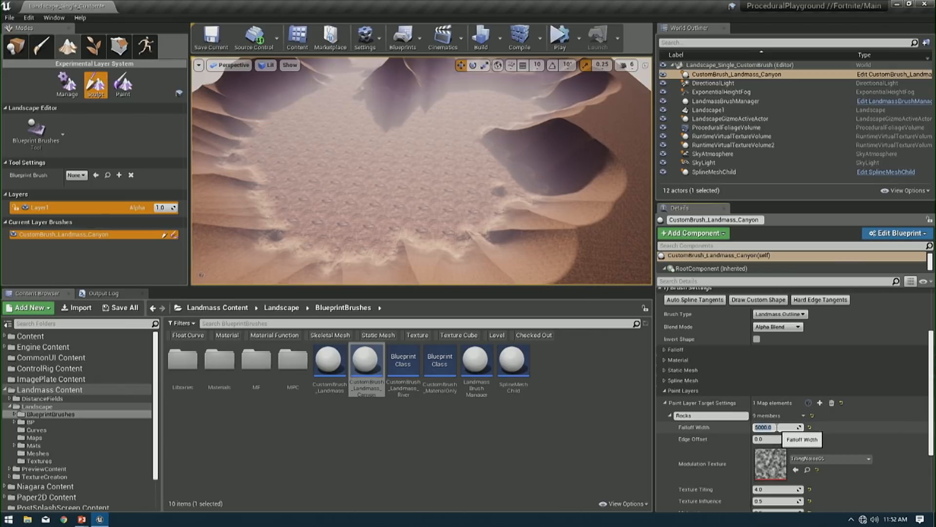
{"action": "key", "text": "Return"}
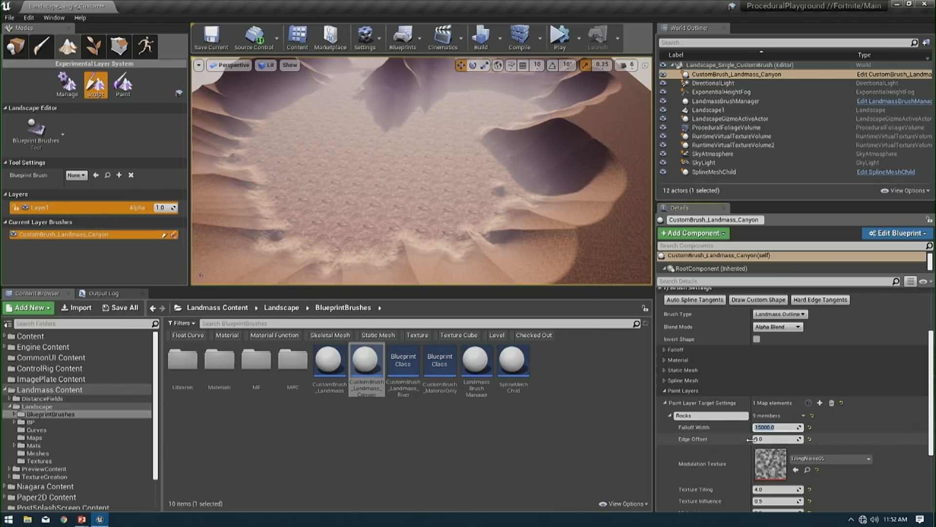
- Try Texture Influence values of 4, 0.5 and 2 on the Rocks paint layer
{"action": "scroll", "coordinate": [771, 451], "scroll_direction": "down", "scroll_amount": 4}
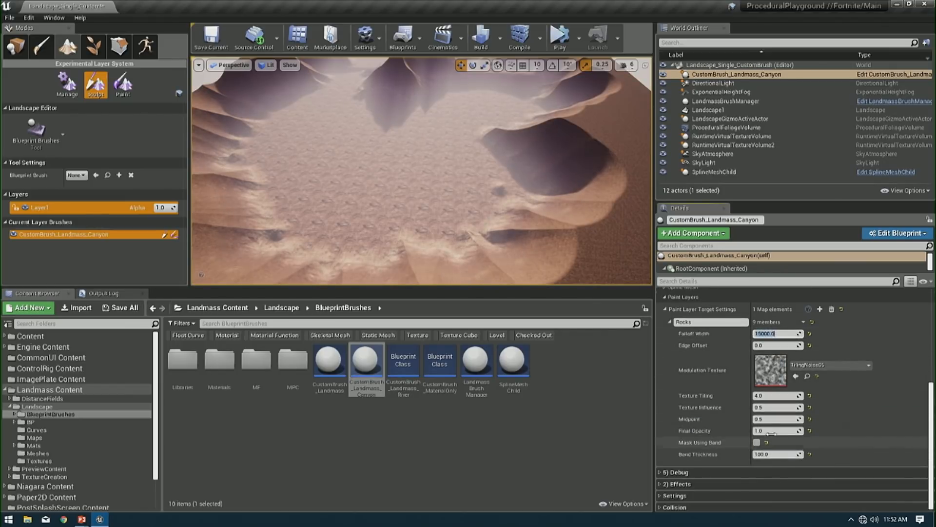
{"action": "left_click", "coordinate": [773, 406]}
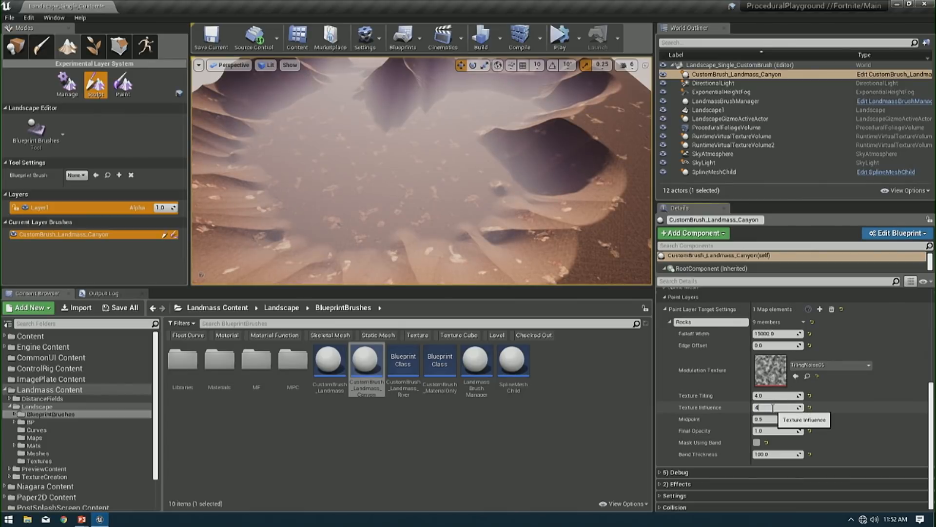
{"action": "type", "text": "4"}
{"action": "key", "text": "Return"}
{"action": "type", "text": "0.1"}
{"action": "key", "text": "Return"}
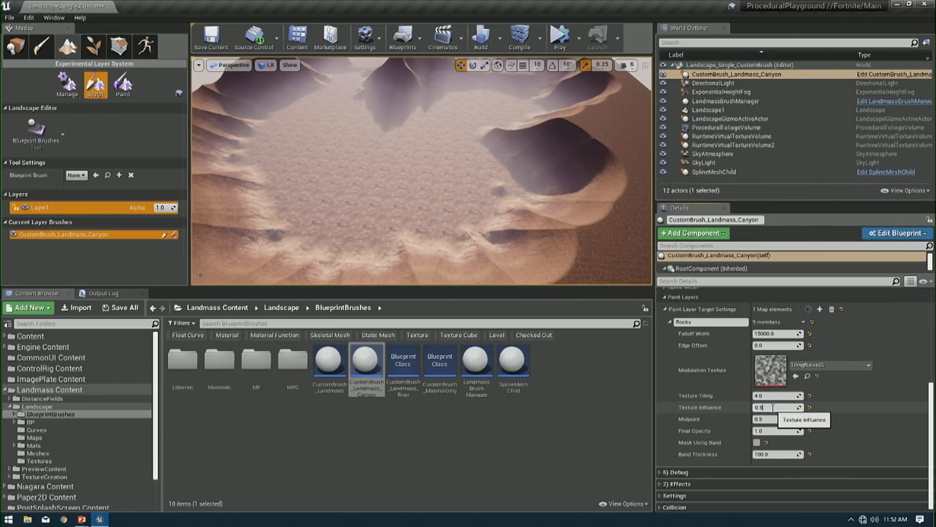
{"action": "type", "text": "0.5"}
{"action": "key", "text": "Return"}
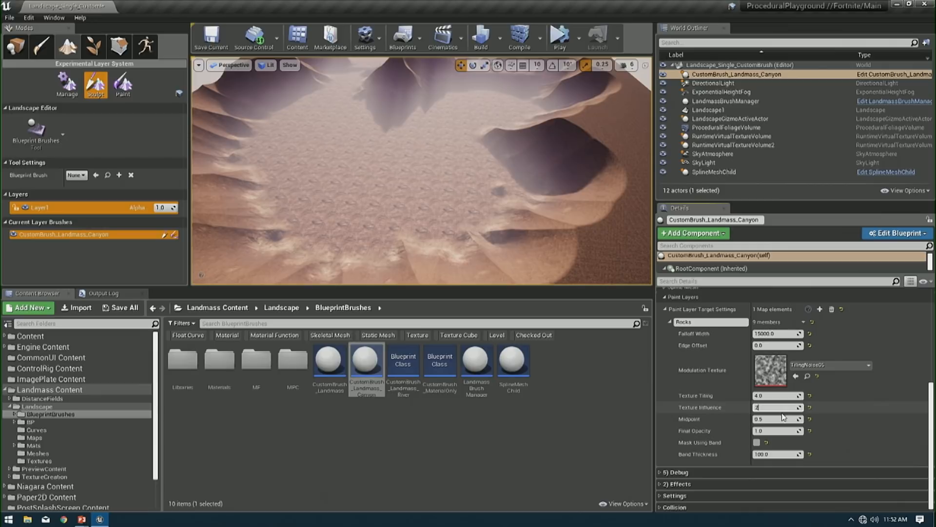
{"action": "type", "text": "2"}
{"action": "key", "text": "Return"}
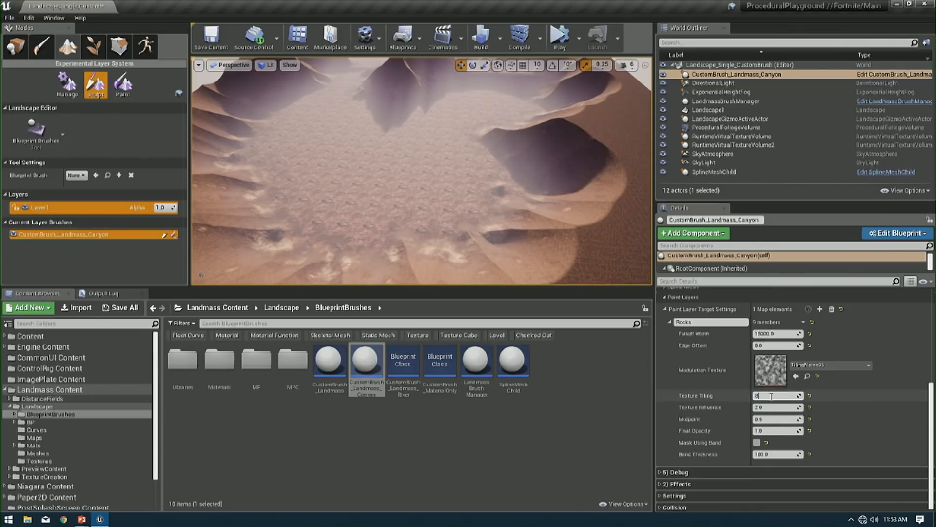
- Set the Rocks layer's Texture Tiling to 16, trying 8 on the way, and its Texture Influence to 0.2
{"action": "left_click", "coordinate": [771, 397]}
{"action": "type", "text": "8"}
{"action": "key", "text": "Return"}
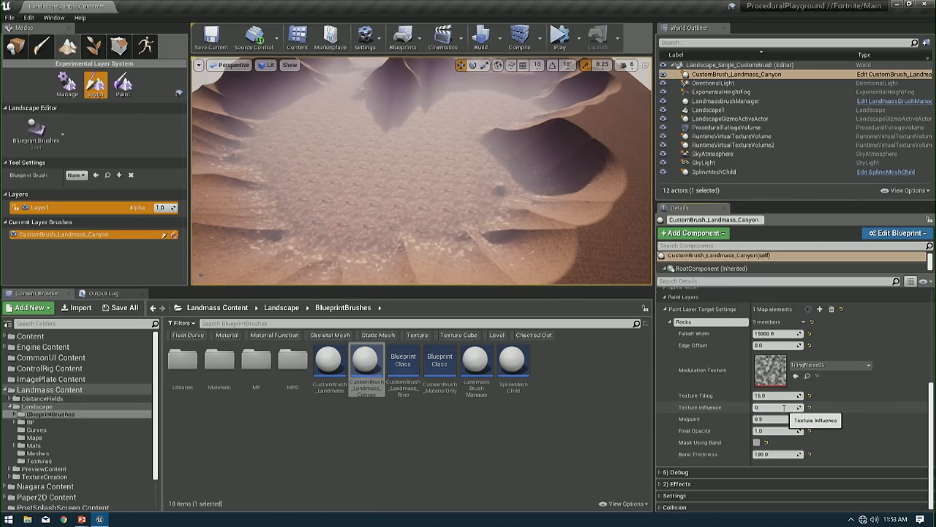
{"action": "key", "text": "Return"}
{"action": "type", "text": "0"}
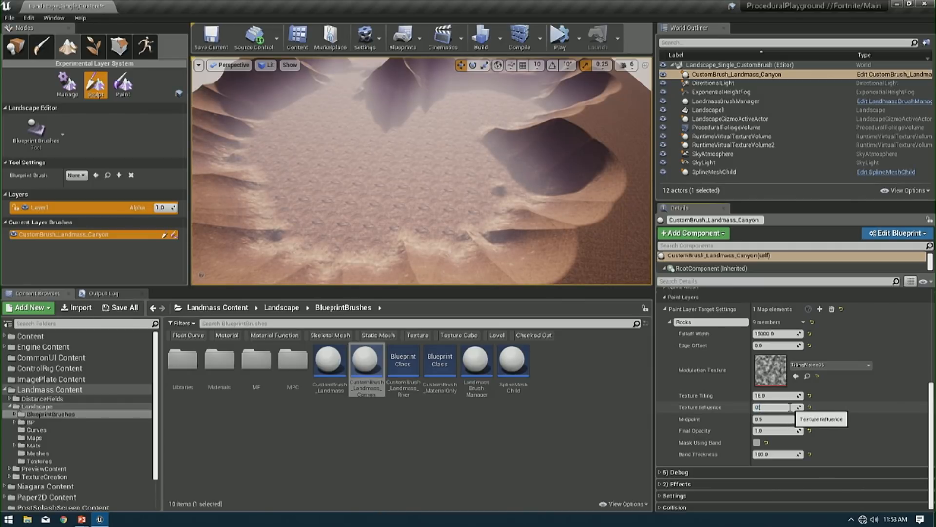
{"action": "type", "text": ".2"}
{"action": "key", "text": "Return"}
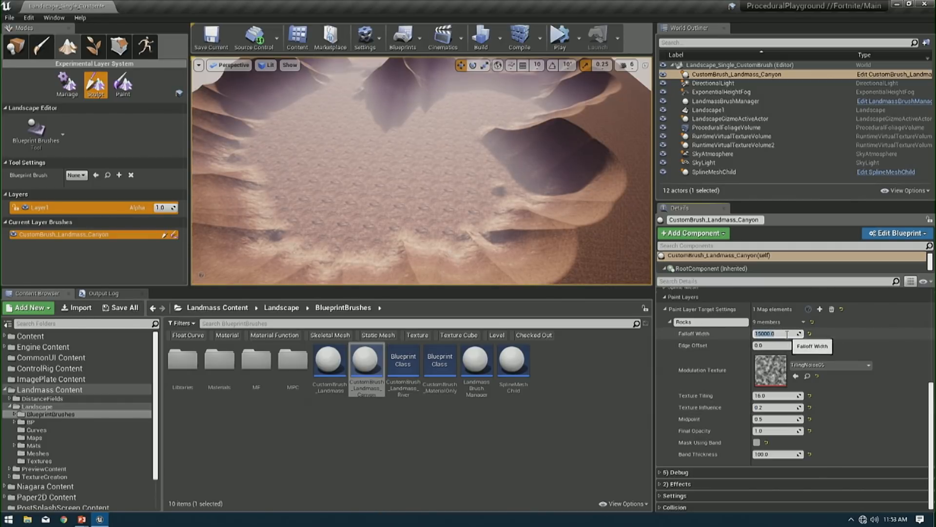
- Try a Falloff Width of -5000 on the Rocks paint layer
{"action": "left_click_drag", "start_coordinate": [787, 335], "coordinate": [657, 332]}
{"action": "type", "text": "-"}
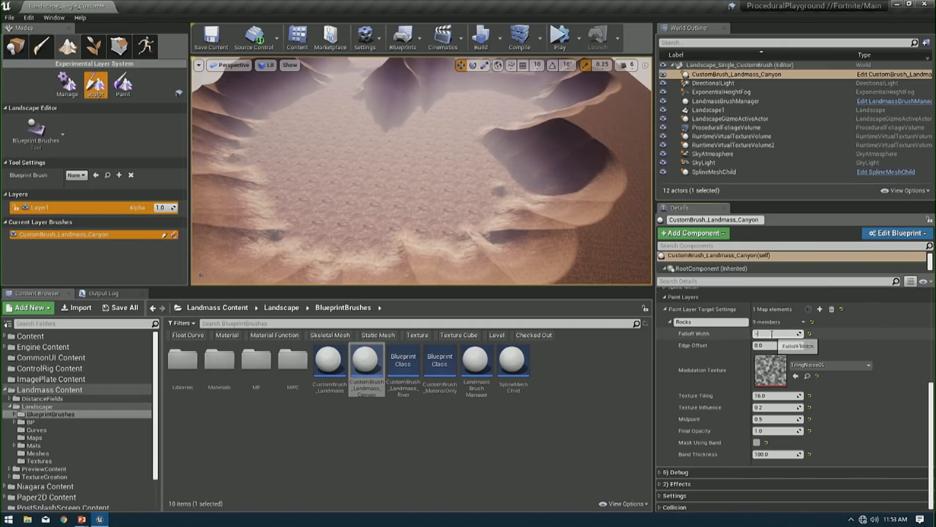
{"action": "type", "text": "5000"}
{"action": "key", "text": "Return"}
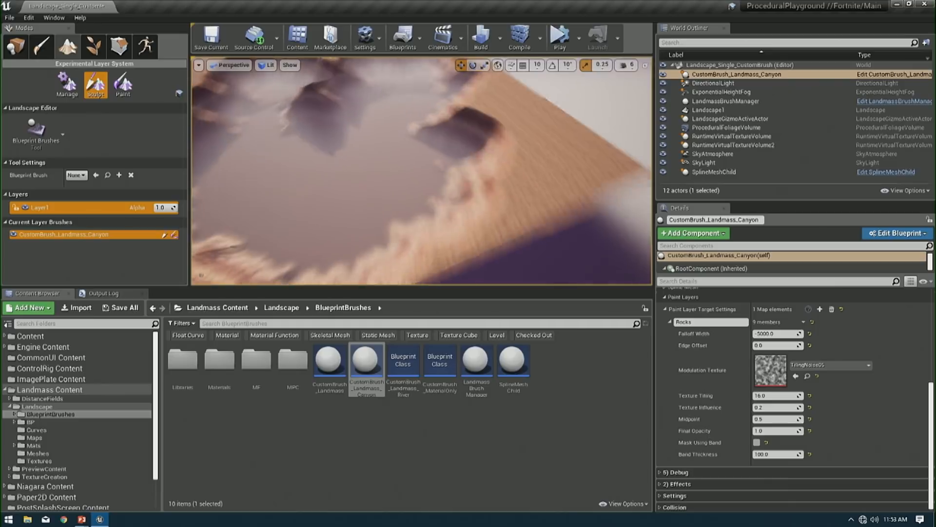
- Enable Mask Using Band on the Rocks layer and set its Band Thickness to -15000, trying -5000 and -20000 on the way
{"action": "left_click", "coordinate": [757, 442]}
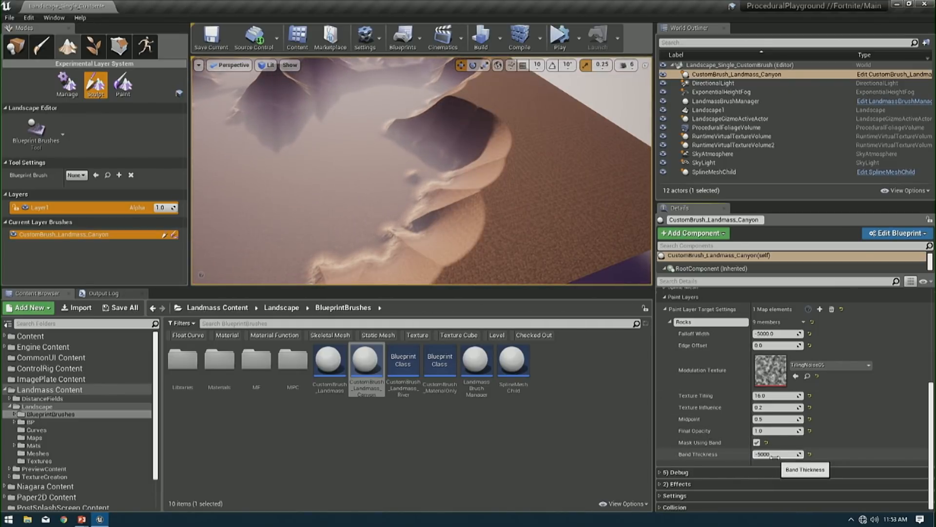
{"action": "left_click", "coordinate": [775, 455]}
{"action": "type", "text": "-5000"}
{"action": "key", "text": "Return"}
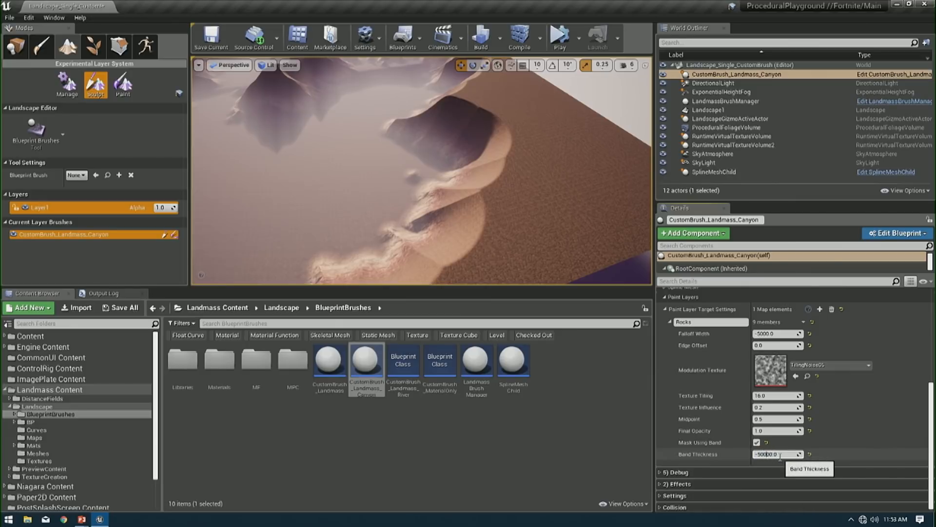
{"action": "key", "text": "Return"}
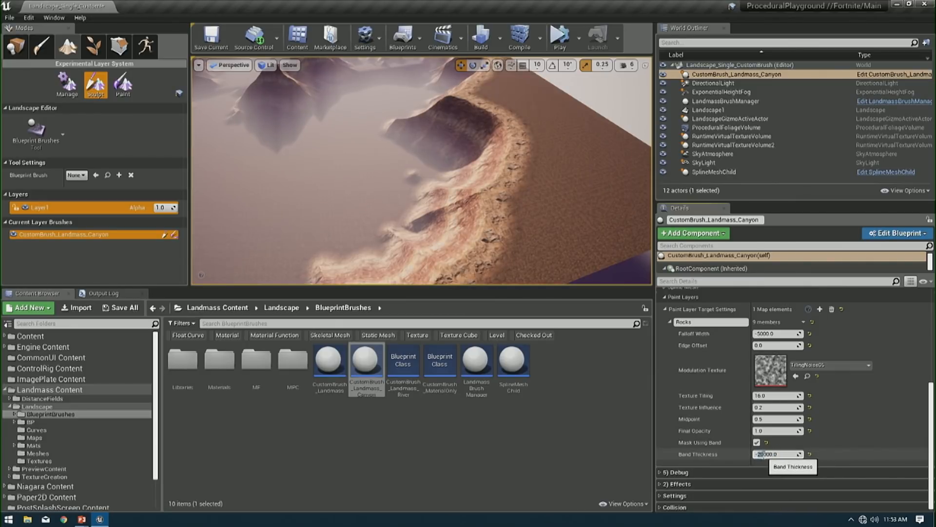
{"action": "mouse_move", "coordinate": [496, 188]}
{"action": "right_mouse_down"}
{"action": "mouse_move", "coordinate": [541, 195]}
{"action": "mouse_move", "coordinate": [496, 188]}
{"action": "right_mouse_up"}
- Add a second entry to the canyon brush's Paint Layer Target Settings, expand it and name it Scree
{"action": "left_click", "coordinate": [819, 309]}
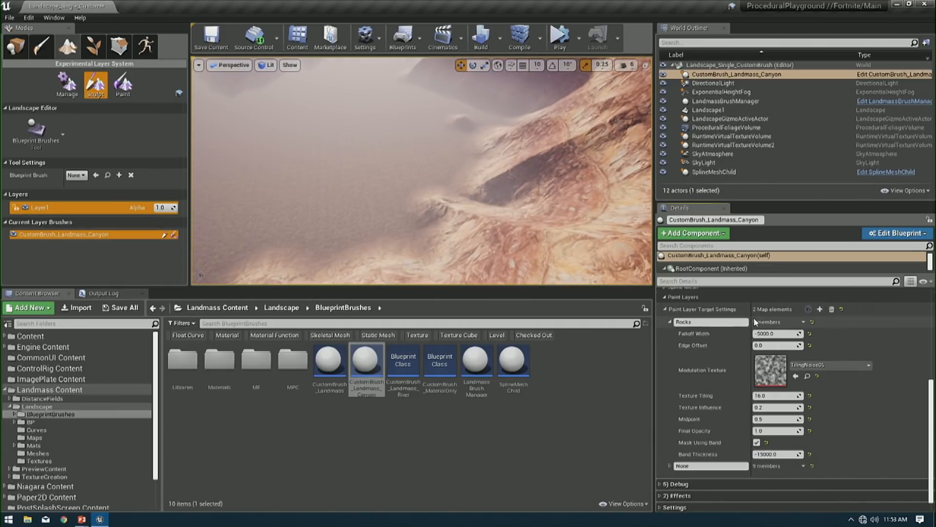
{"action": "left_click", "coordinate": [670, 465]}
{"action": "left_click", "coordinate": [708, 466]}
{"action": "type", "text": "Scree"}
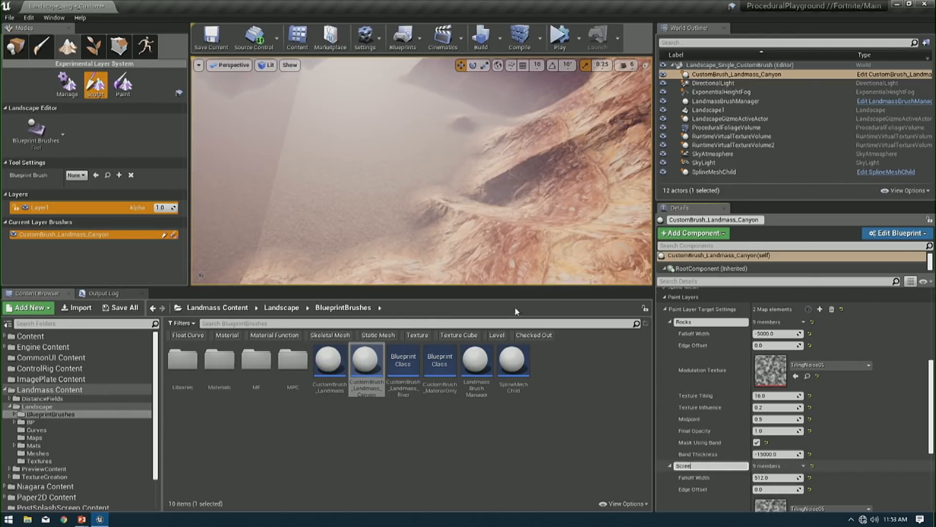
{"action": "mouse_move", "coordinate": [472, 229]}
{"action": "right_mouse_down"}
{"action": "mouse_move", "coordinate": [480, 253]}
{"action": "mouse_move", "coordinate": [461, 234]}
{"action": "right_mouse_up"}
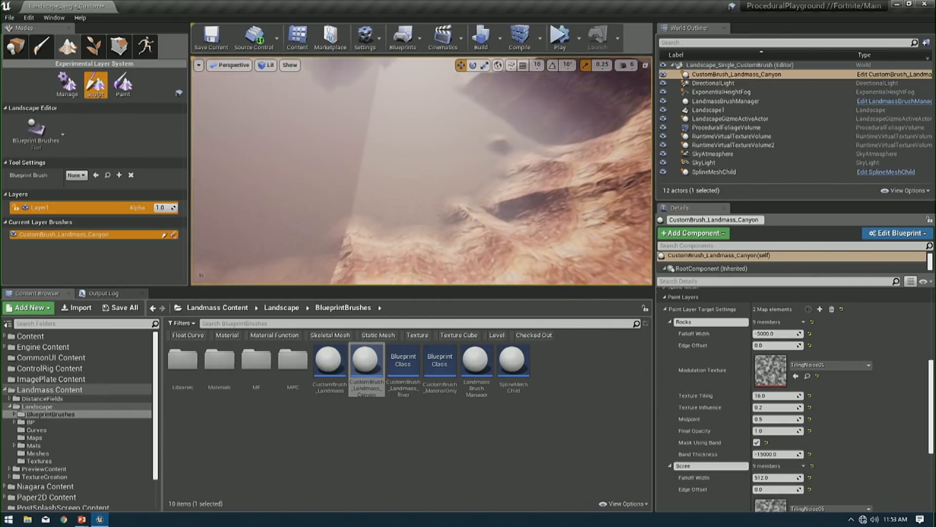
- Try Edge Offset values of -512 and 5000 on the Scree paint layer
{"action": "scroll", "coordinate": [803, 477], "scroll_direction": "down", "scroll_amount": 4}
{"action": "left_click", "coordinate": [781, 414]}
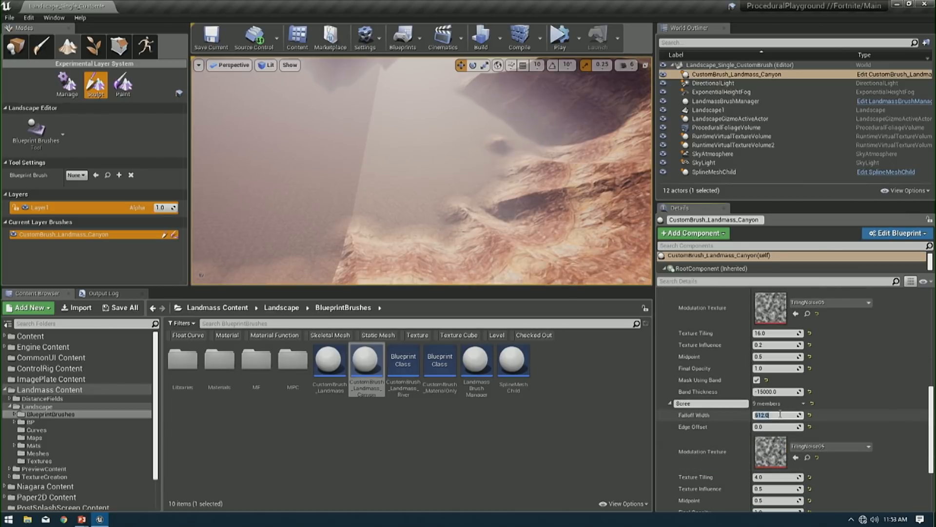
{"action": "left_click", "coordinate": [778, 427]}
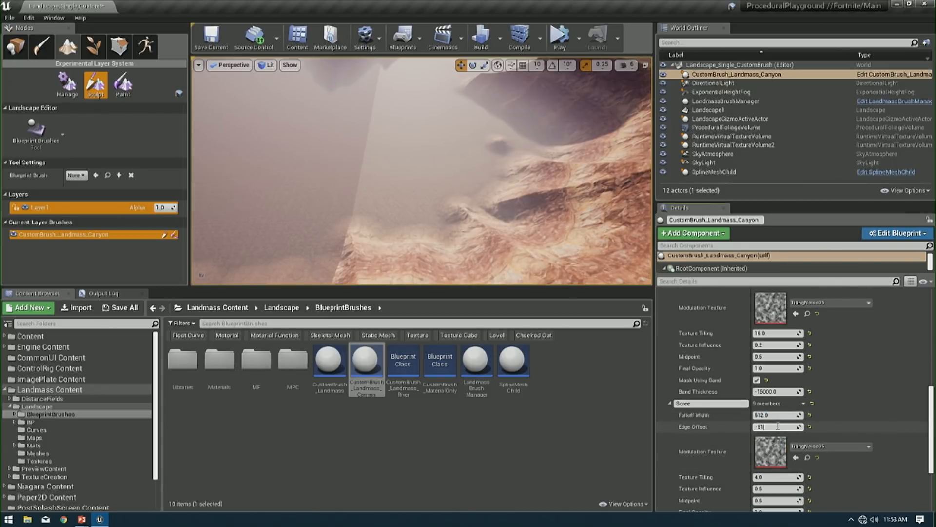
{"action": "type", "text": "-512"}
{"action": "key", "text": "Return"}
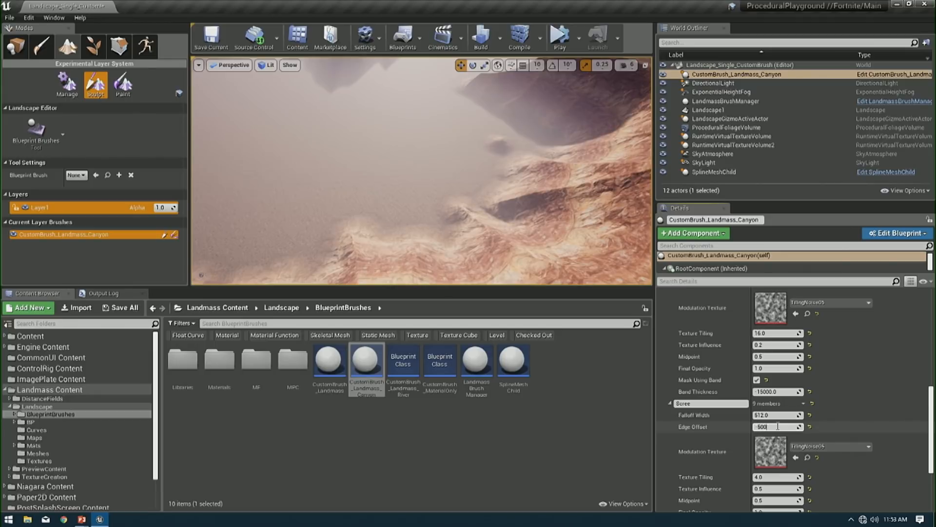
{"action": "type", "text": "-5000"}
{"action": "key", "text": "Return"}
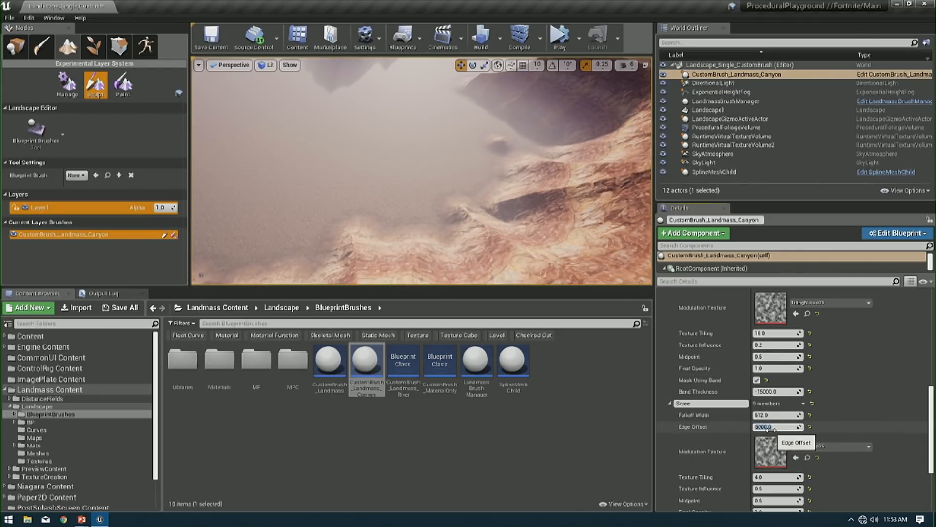
- Try an Edge Offset of 5000 on the Rocks paint layer
{"action": "scroll", "coordinate": [789, 374], "scroll_direction": "up", "scroll_amount": 3}
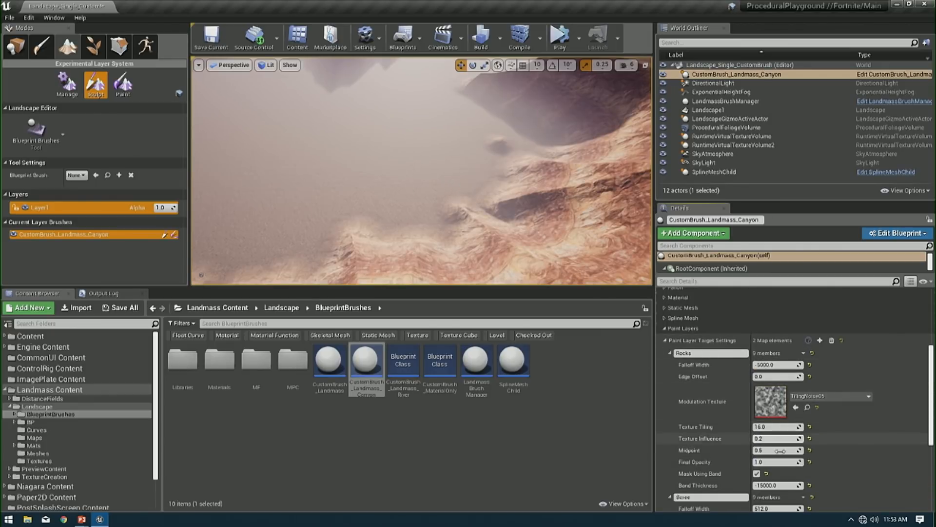
{"action": "left_click", "coordinate": [772, 376]}
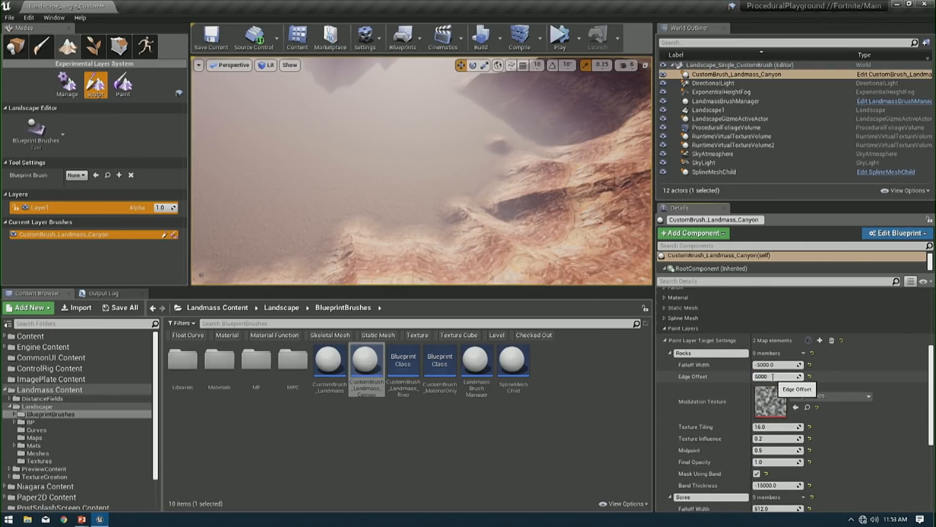
{"action": "type", "text": "5000"}
{"action": "key", "text": "Return"}
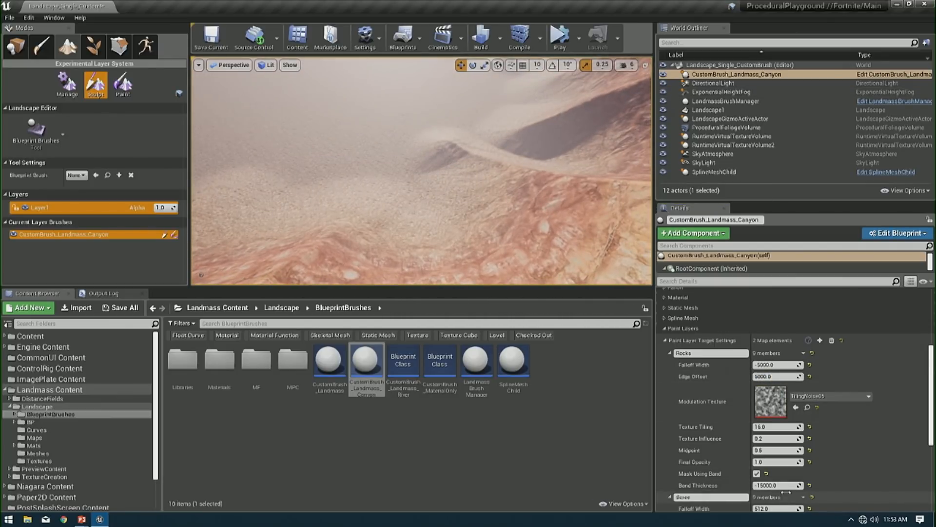
- Try a Falloff Width of -512 on the Scree layer with Edge Offset values of 0, 1000 and -2500
{"action": "scroll", "coordinate": [768, 469], "scroll_direction": "down", "scroll_amount": 5}
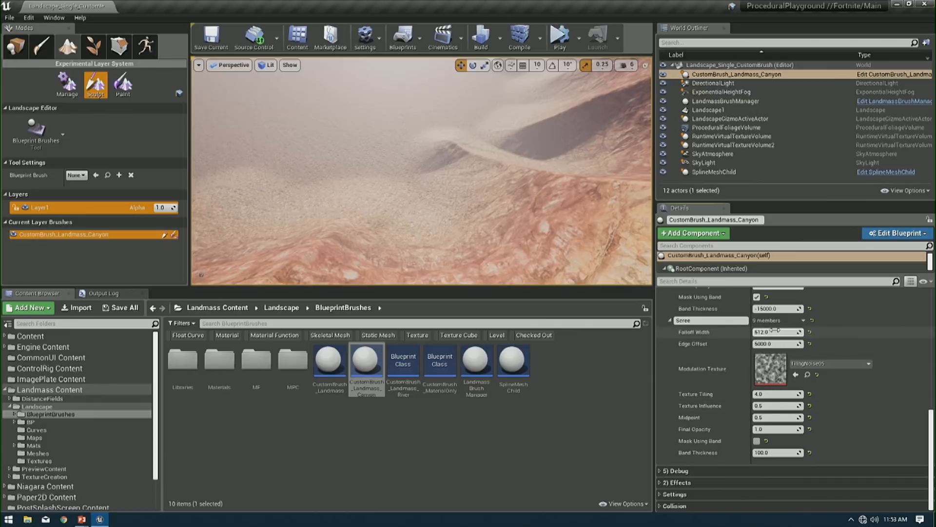
{"action": "type", "text": "51"}
{"action": "key", "text": "Return"}
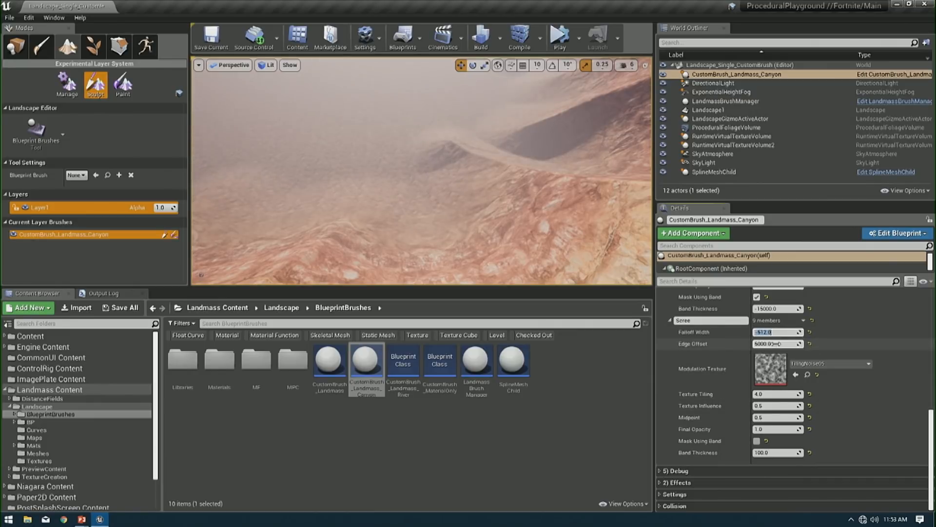
{"action": "left_click", "coordinate": [764, 345]}
{"action": "type", "text": "0"}
{"action": "key", "text": "Return"}
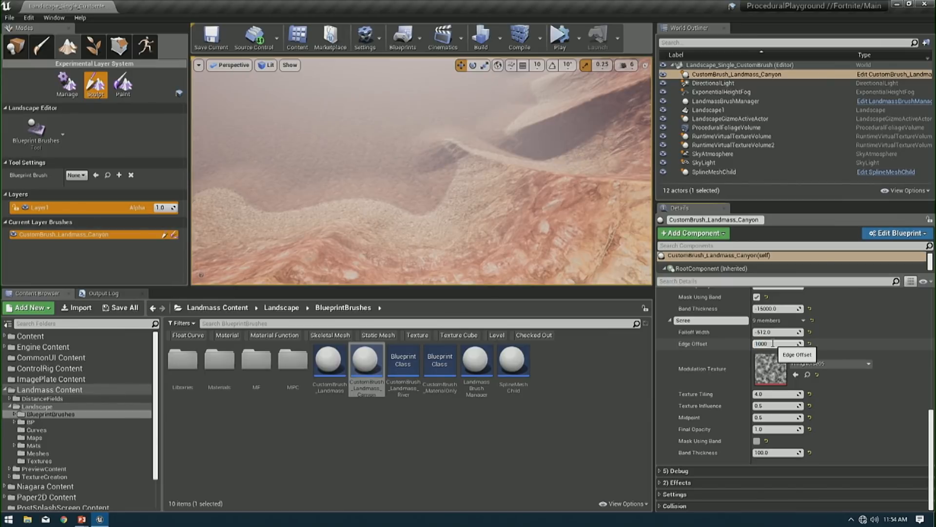
{"action": "key", "text": "Return"}
{"action": "type", "text": "-2500"}
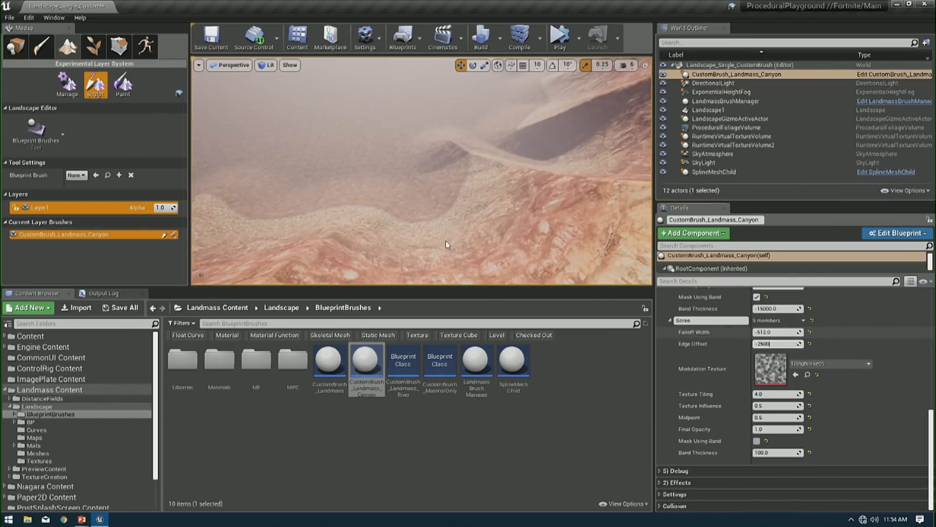
{"action": "key", "text": "Return"}
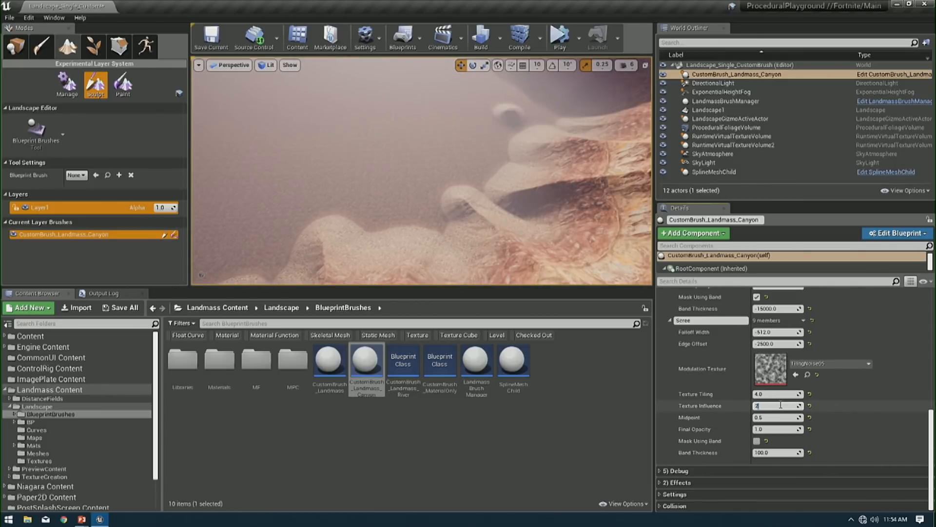
- Raise the Scree layer's Texture Influence to 8 and set its Falloff Width to -2012, trying -1012 on the way
{"action": "key", "text": "Return"}
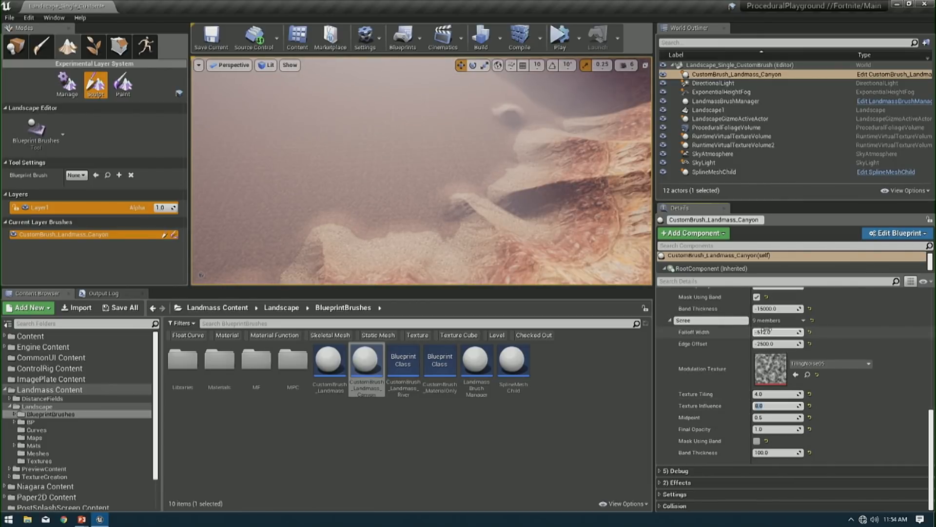
{"action": "type", "text": "12."}
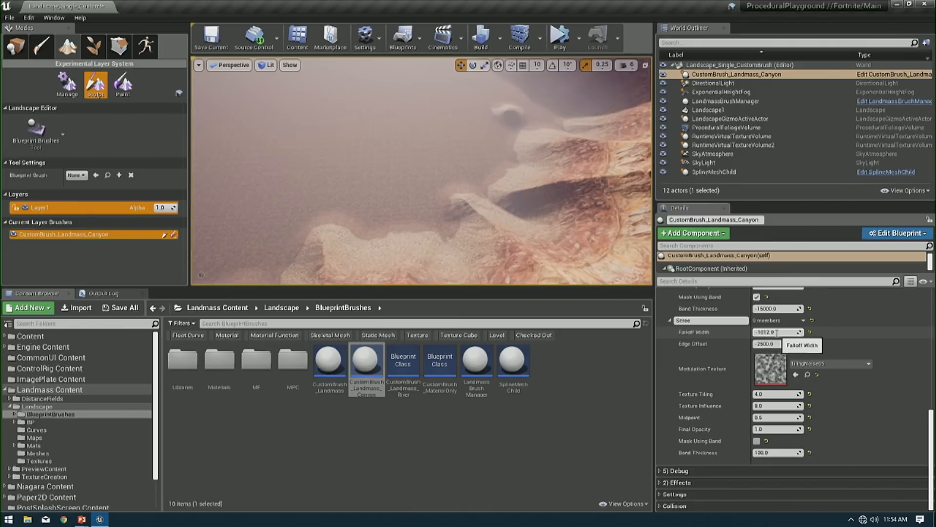
{"action": "type", "text": "0"}
{"action": "key", "text": "Return"}
{"action": "left_click", "coordinate": [761, 332]}
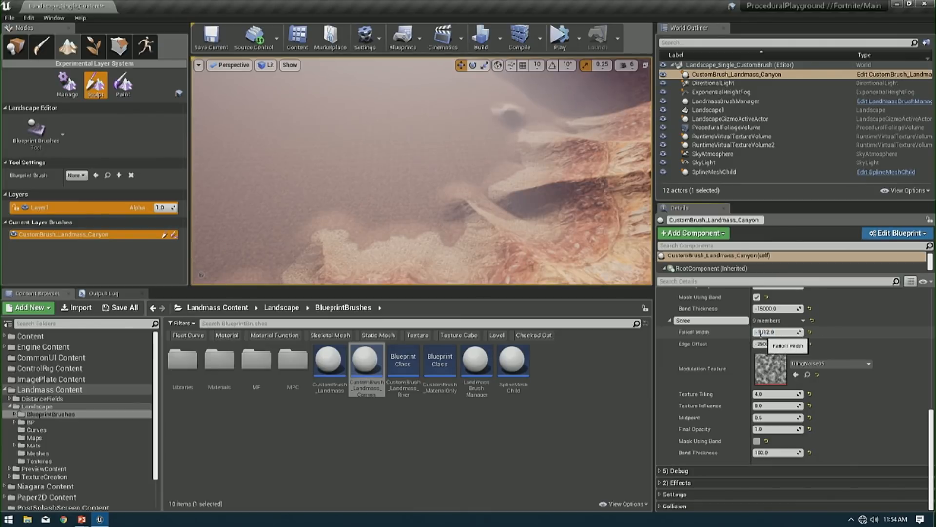
{"action": "key", "text": "BackSpace"}
{"action": "type", "text": "2"}
{"action": "key", "text": "Return"}
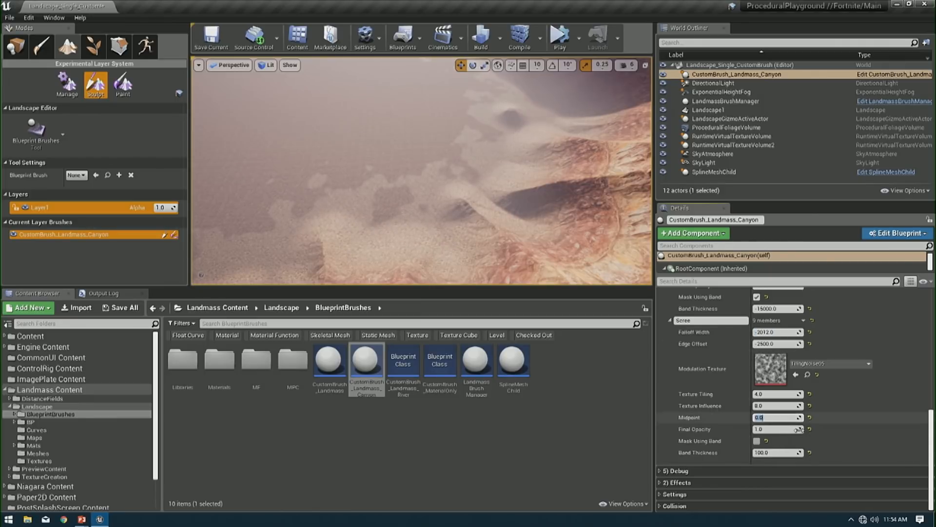
- Fine-tune the Scree layer with a Midpoint of 0.5, a Texture Influence of 4 and an Edge Offset of -5000
{"action": "type", "text": ".5"}
{"action": "key", "text": "Return"}
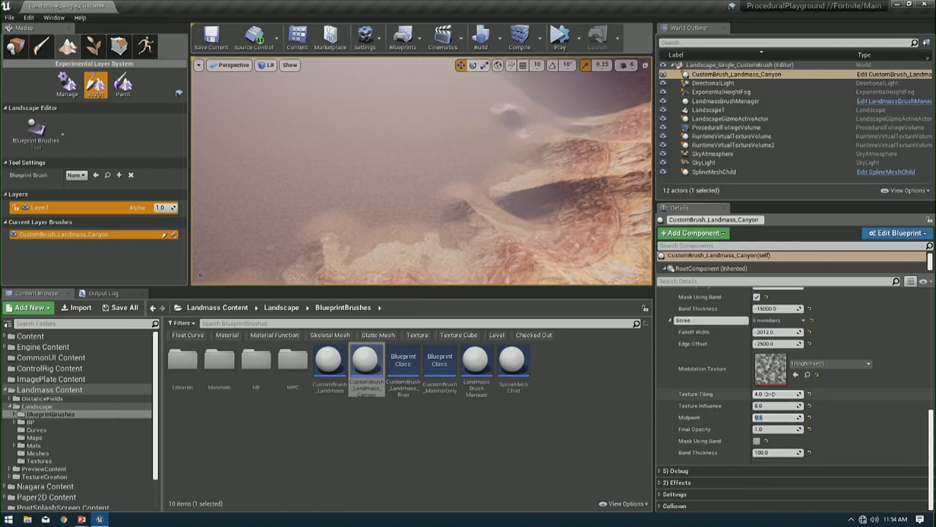
{"action": "left_click", "coordinate": [777, 405]}
{"action": "type", "text": "4"}
{"action": "key", "text": "Return"}
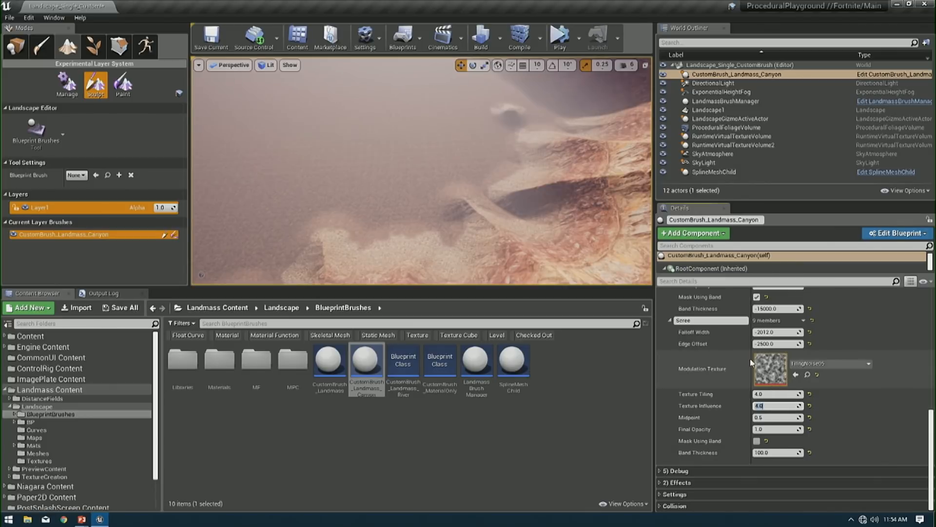
{"action": "key", "text": "Return"}
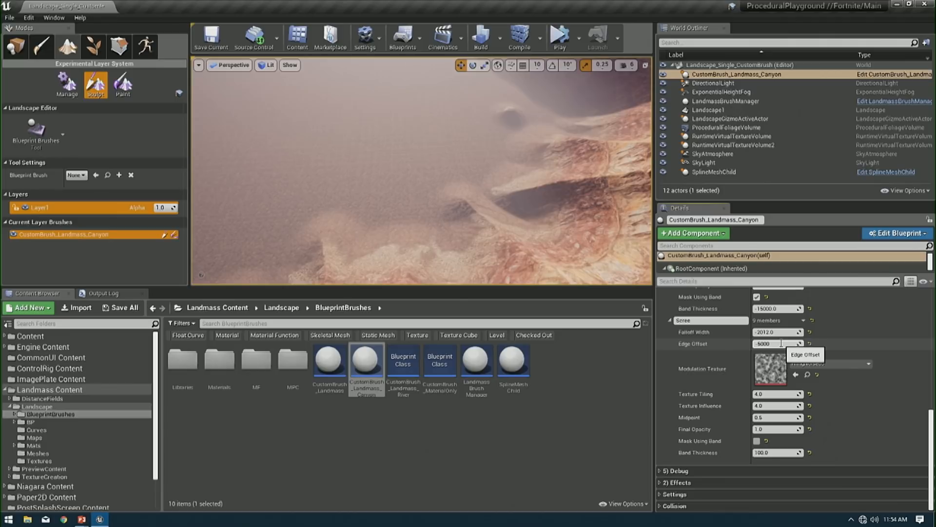
{"action": "key", "text": "Return"}
- Set the Rocks layer's Falloff Width to -2000 and its Edge Offset to -1500, trying offsets of 0 and 2000 on the way
{"action": "scroll", "coordinate": [771, 374], "scroll_direction": "up", "scroll_amount": 5}
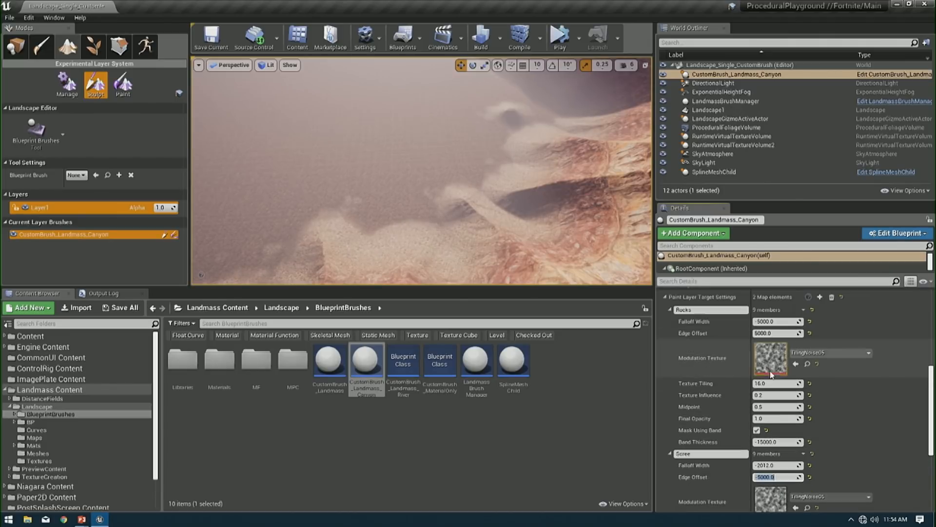
{"action": "left_click", "coordinate": [775, 321]}
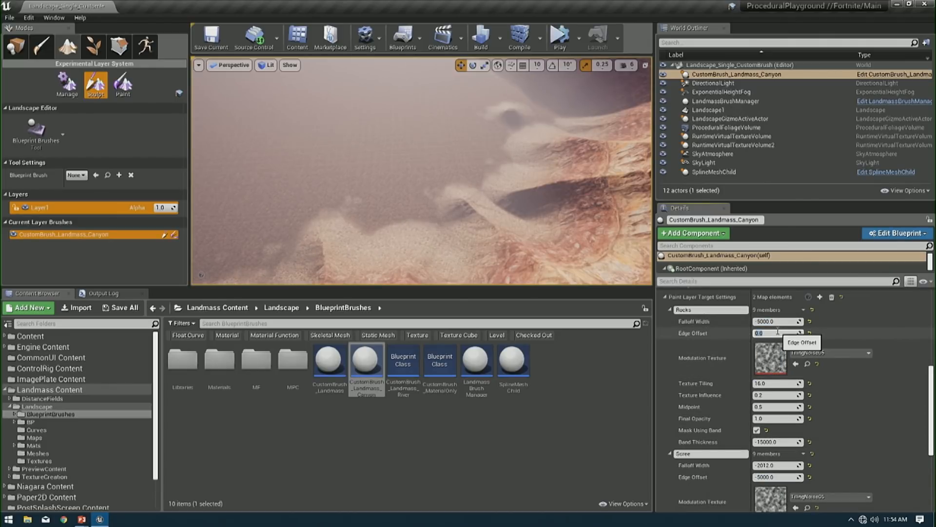
{"action": "left_click", "coordinate": [759, 321]}
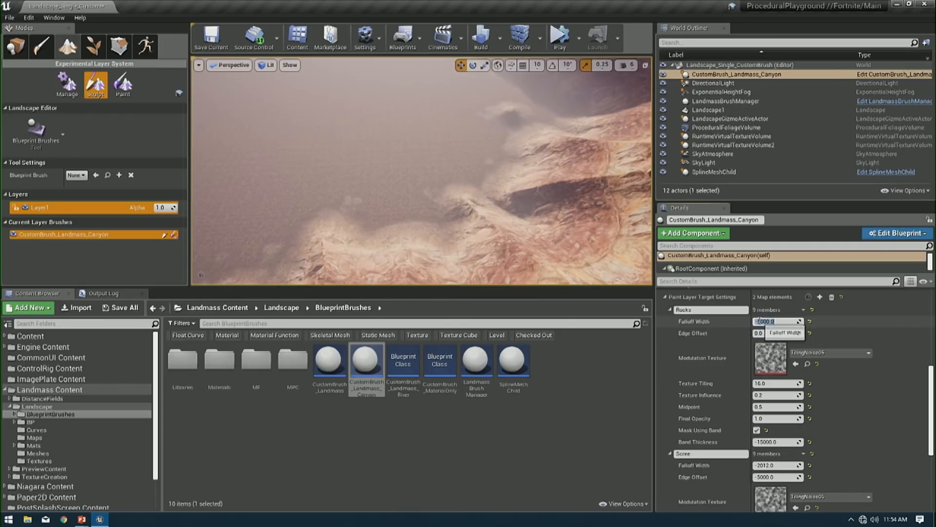
{"action": "type", "text": "-2000"}
{"action": "key", "text": "Return"}
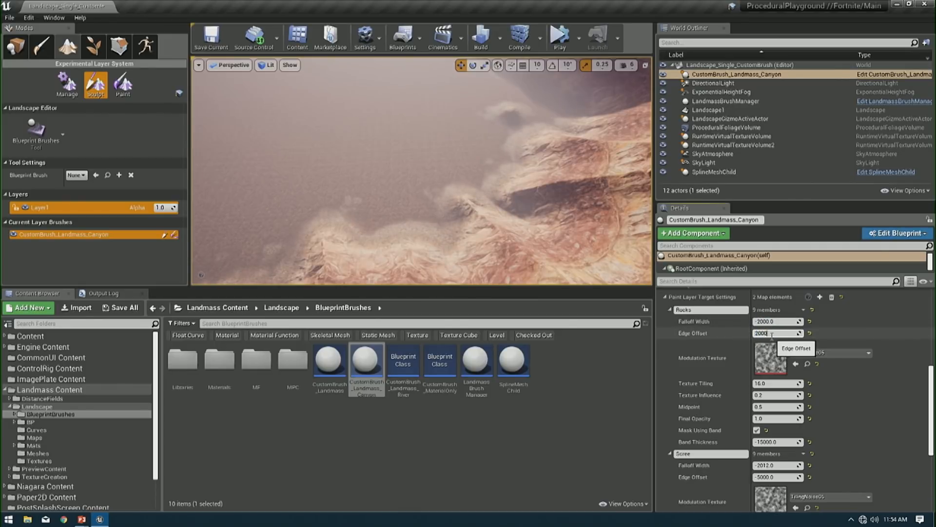
{"action": "left_click", "coordinate": [772, 336]}
{"action": "type", "text": "2000"}
{"action": "key", "text": "Return"}
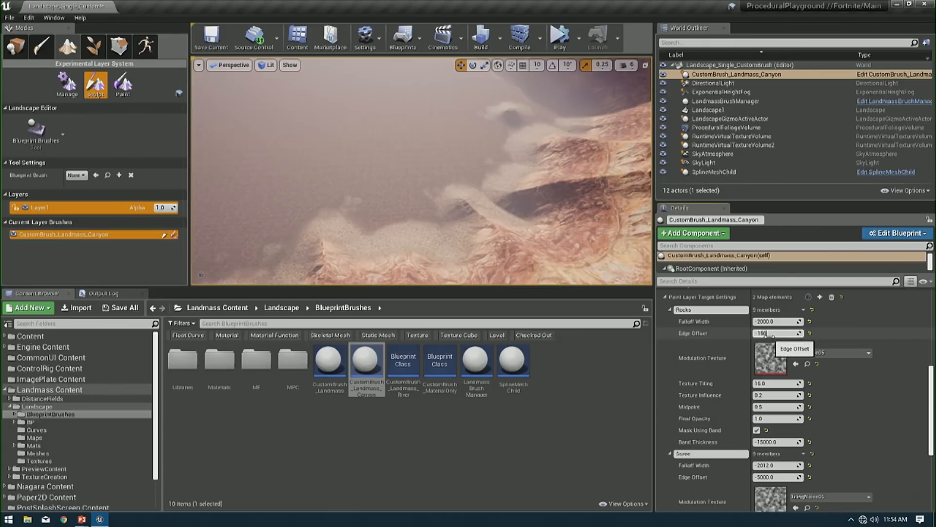
{"action": "type", "text": "-1500"}
{"action": "key", "text": "Return"}
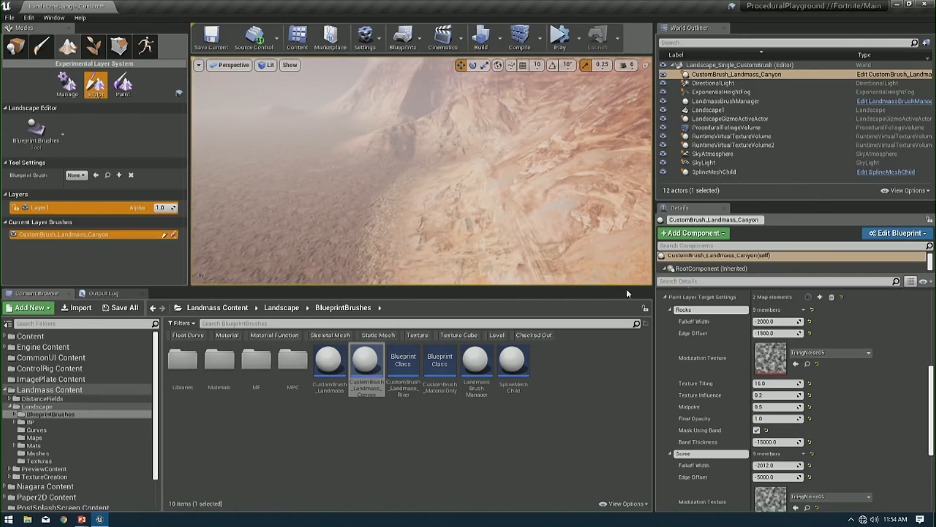
- Collapse the Rocks entry and the canyon brush's whole Paint Layers section
{"action": "left_click", "coordinate": [669, 309]}
{"action": "left_click", "coordinate": [664, 297]}
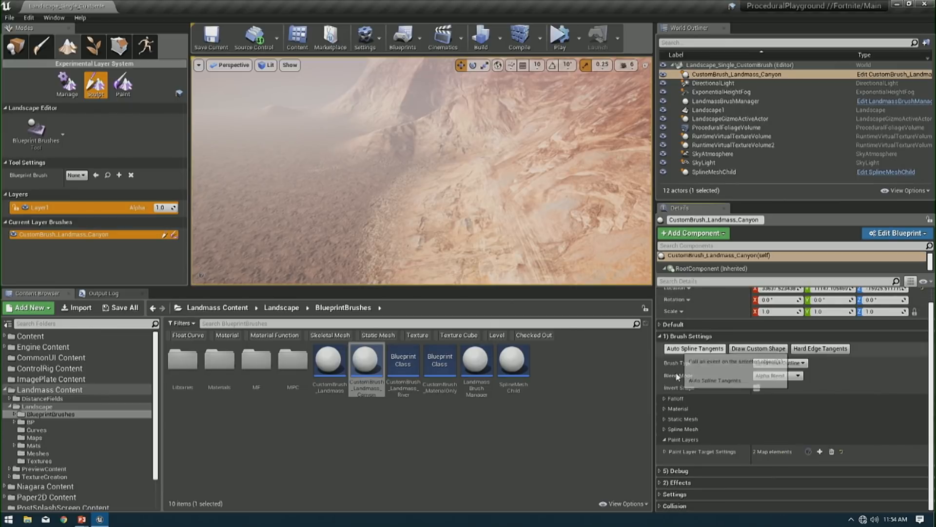
{"action": "left_click", "coordinate": [666, 452]}
{"action": "left_click", "coordinate": [672, 440]}
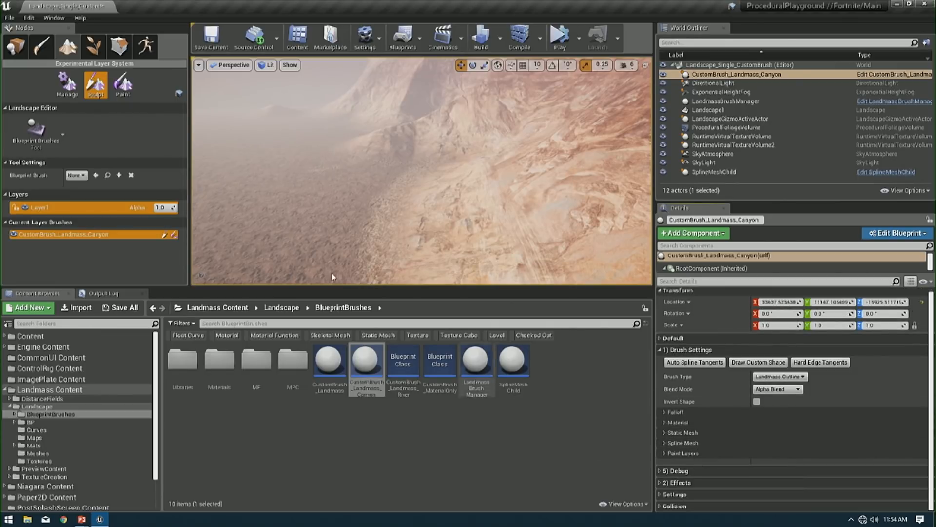